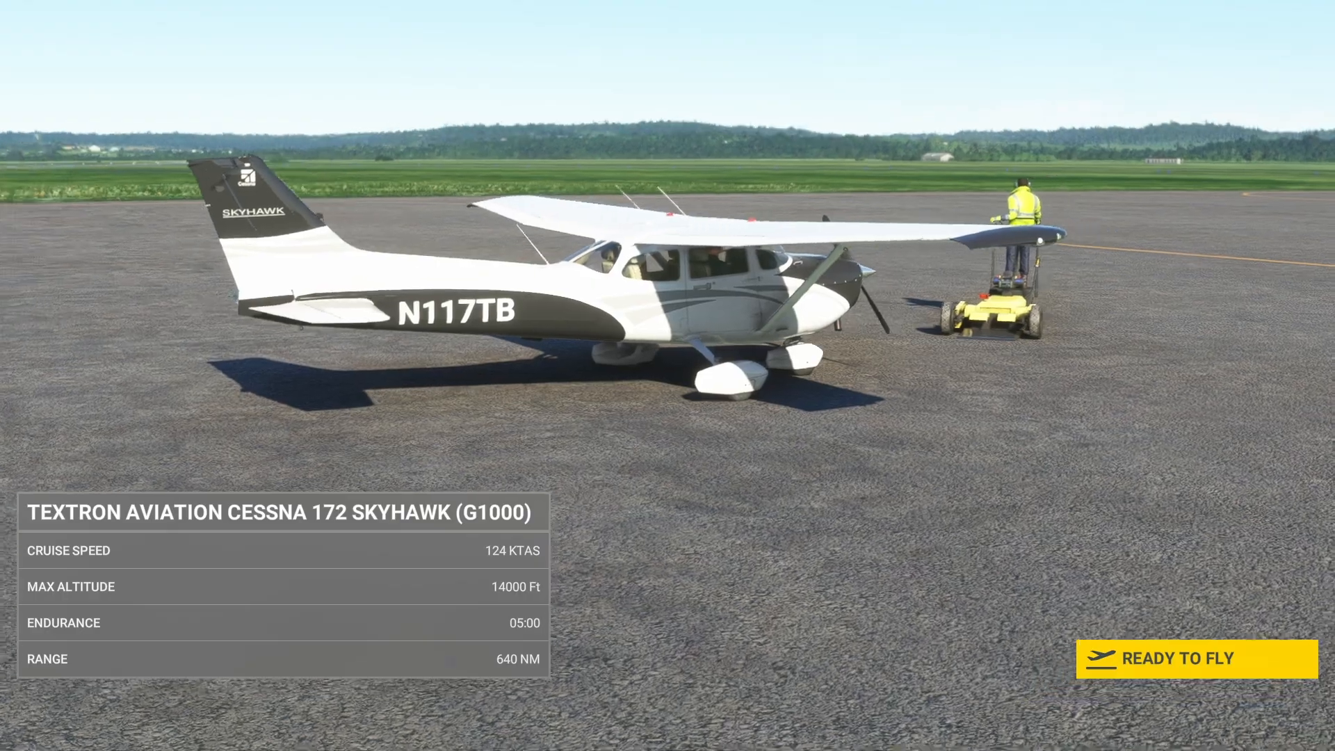
# Step: Start the flight in the Cessna 172 and adjust the cockpit view to frame both G1000 screens
pyautogui.click(1222, 666)
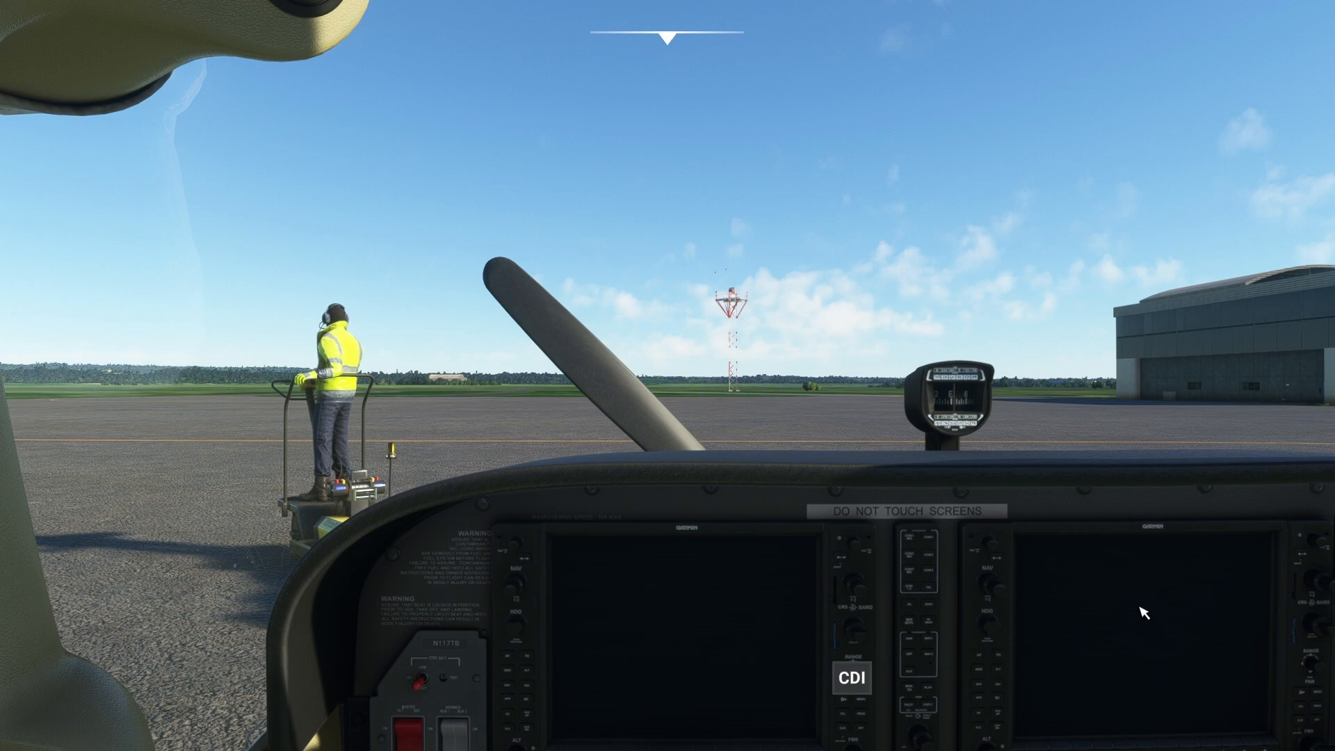
pyautogui.moveTo(779, 651); pyautogui.dragTo(779, 344)
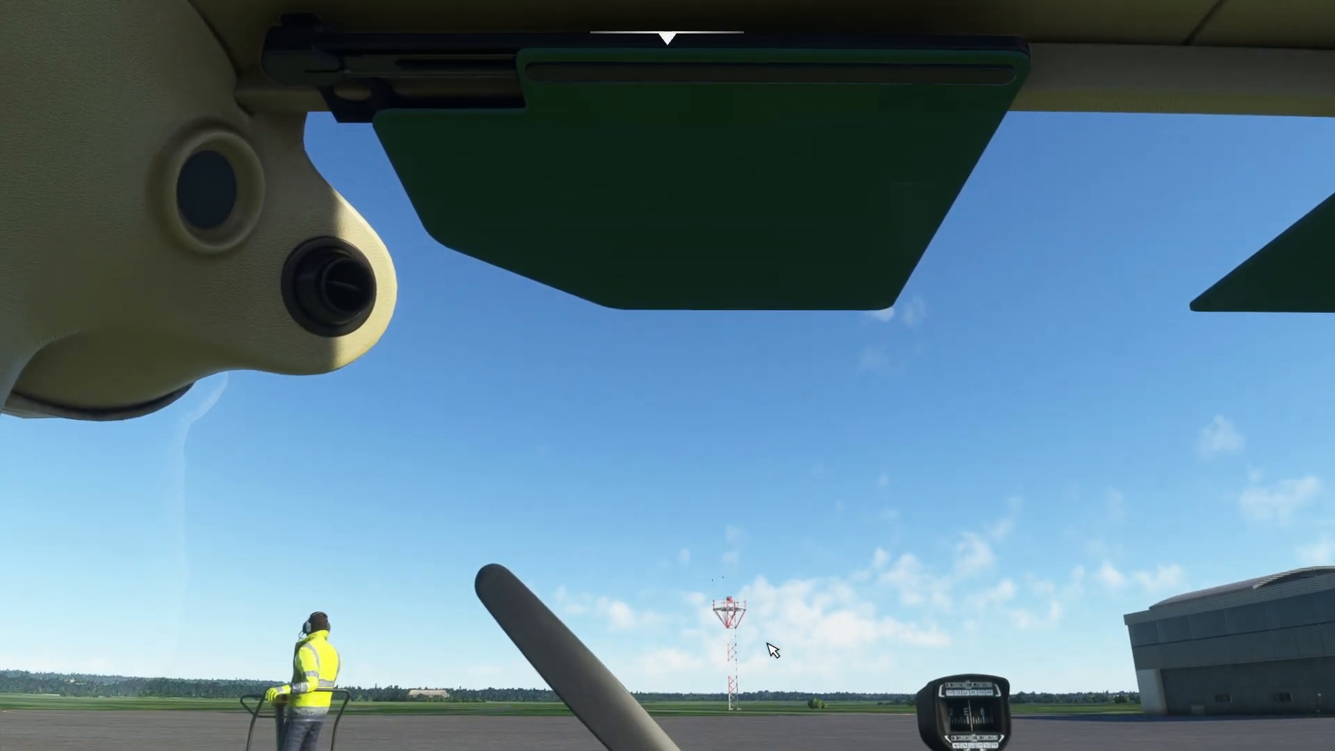
pyautogui.moveTo(780, 628)
pyautogui.mouseDown()
pyautogui.moveTo(780, 744)
pyautogui.moveTo(780, 627)
pyautogui.mouseUp()
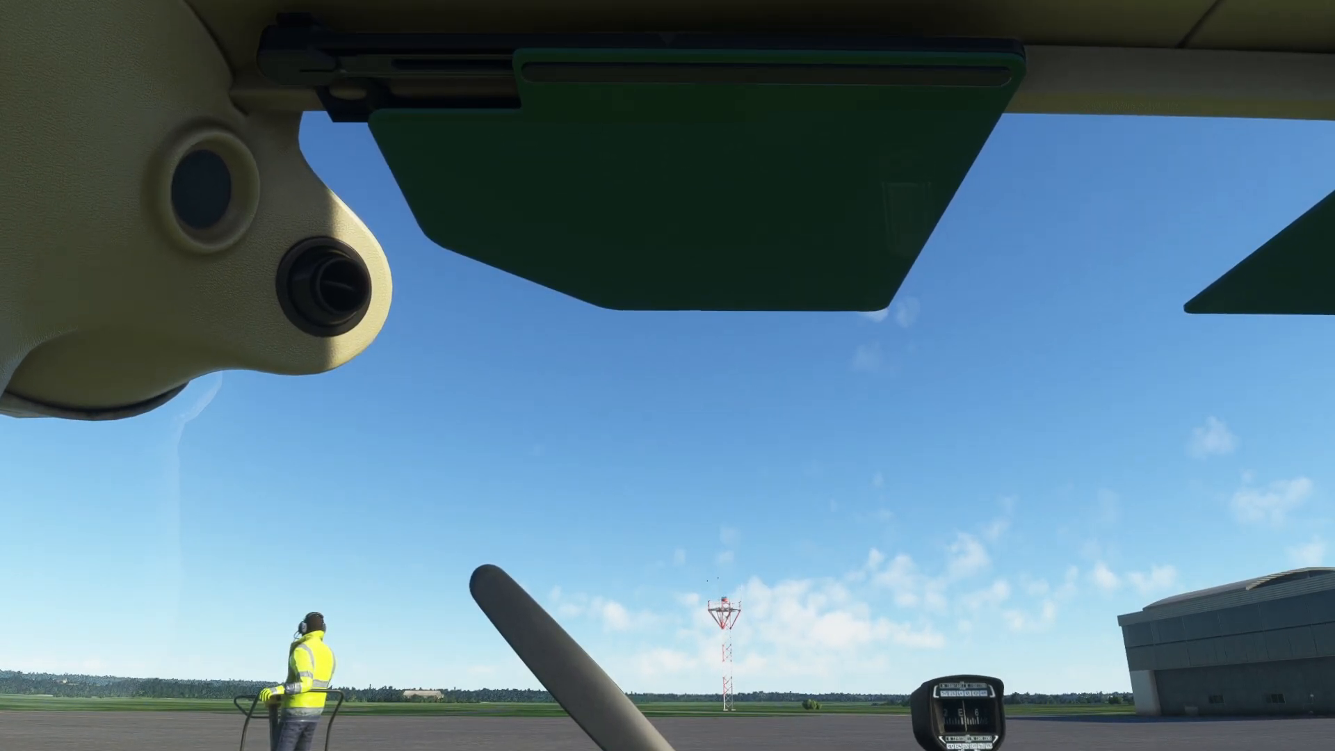
pyautogui.moveTo(807, 599); pyautogui.dragTo(828, 748)
pyautogui.moveTo(820, 556); pyautogui.dragTo(819, 581)
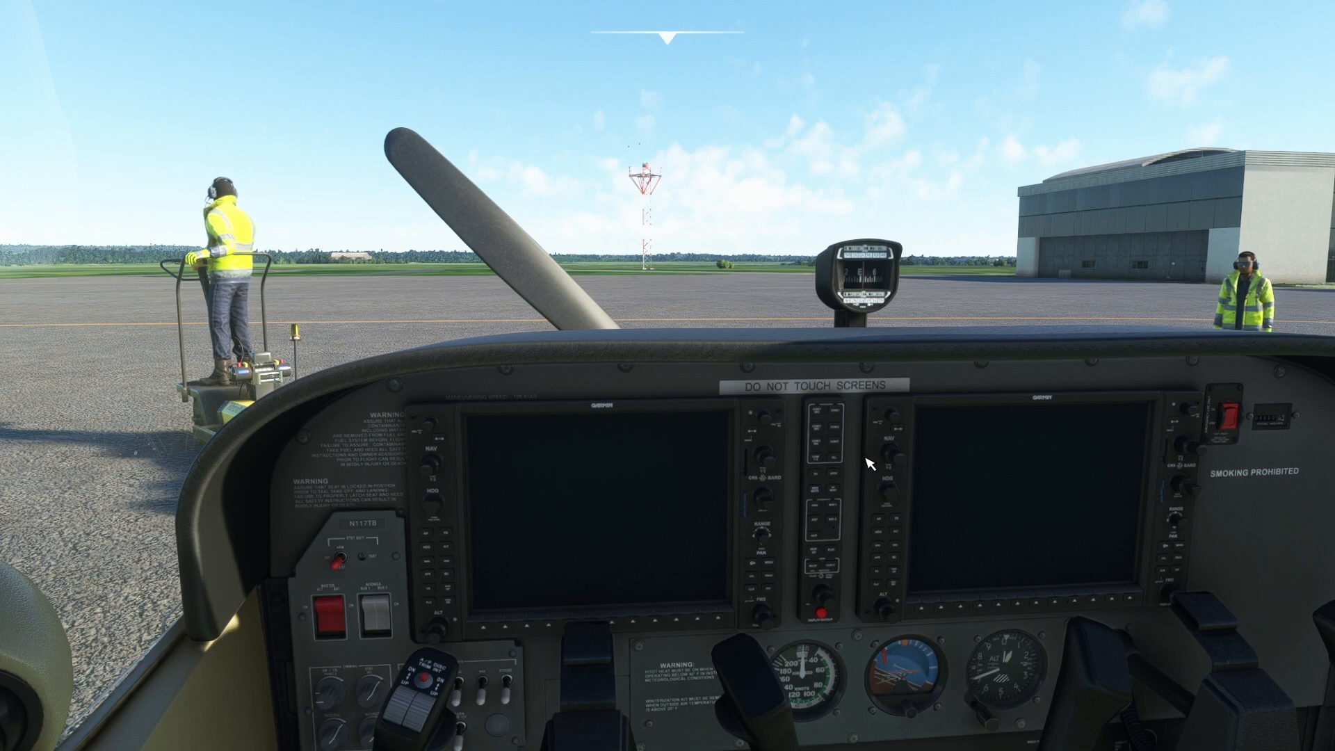
pyautogui.scroll(-5, 869, 463)
pyautogui.moveTo(869, 463)
pyautogui.mouseDown()
pyautogui.moveTo(871, 555)
pyautogui.moveTo(869, 459)
pyautogui.mouseUp()
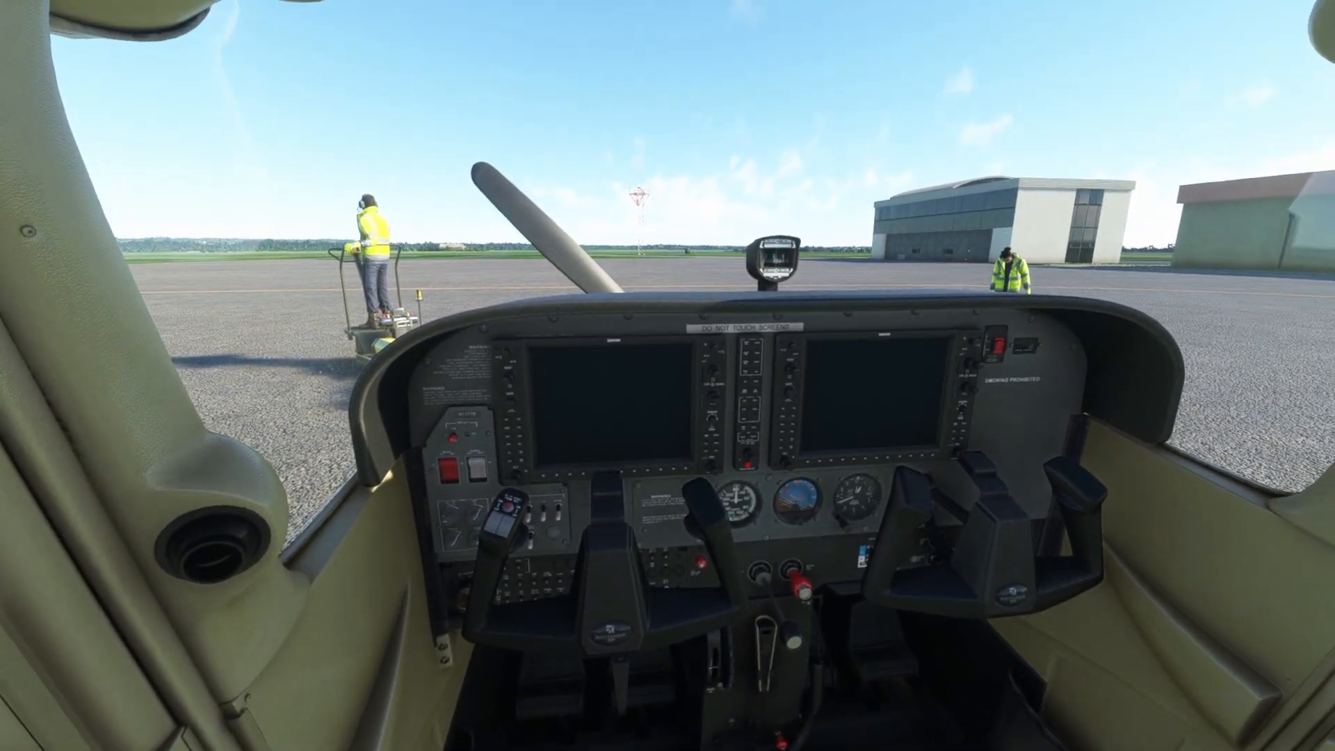
pyautogui.scroll(5, 869, 482)
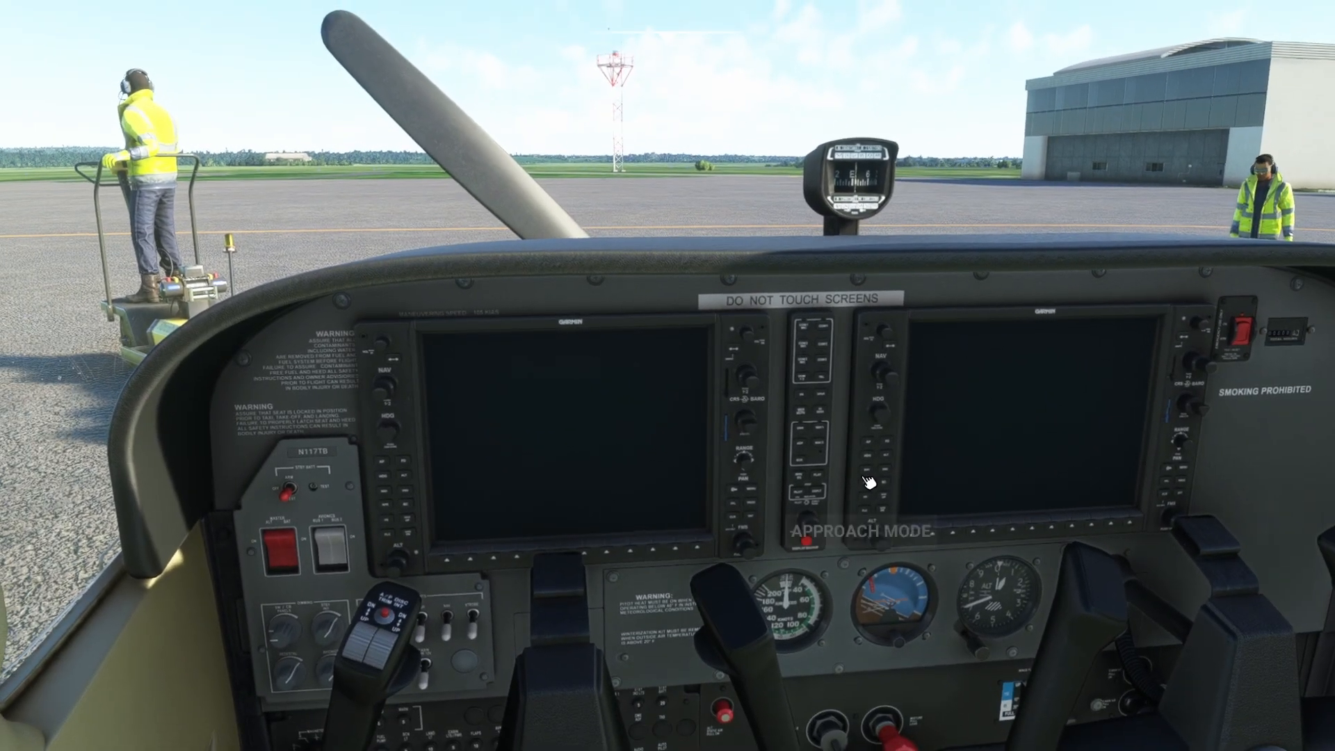
pyautogui.moveTo(870, 482)
pyautogui.mouseDown()
pyautogui.moveTo(981, 482)
pyautogui.moveTo(949, 461)
pyautogui.moveTo(865, 477)
pyautogui.mouseUp()
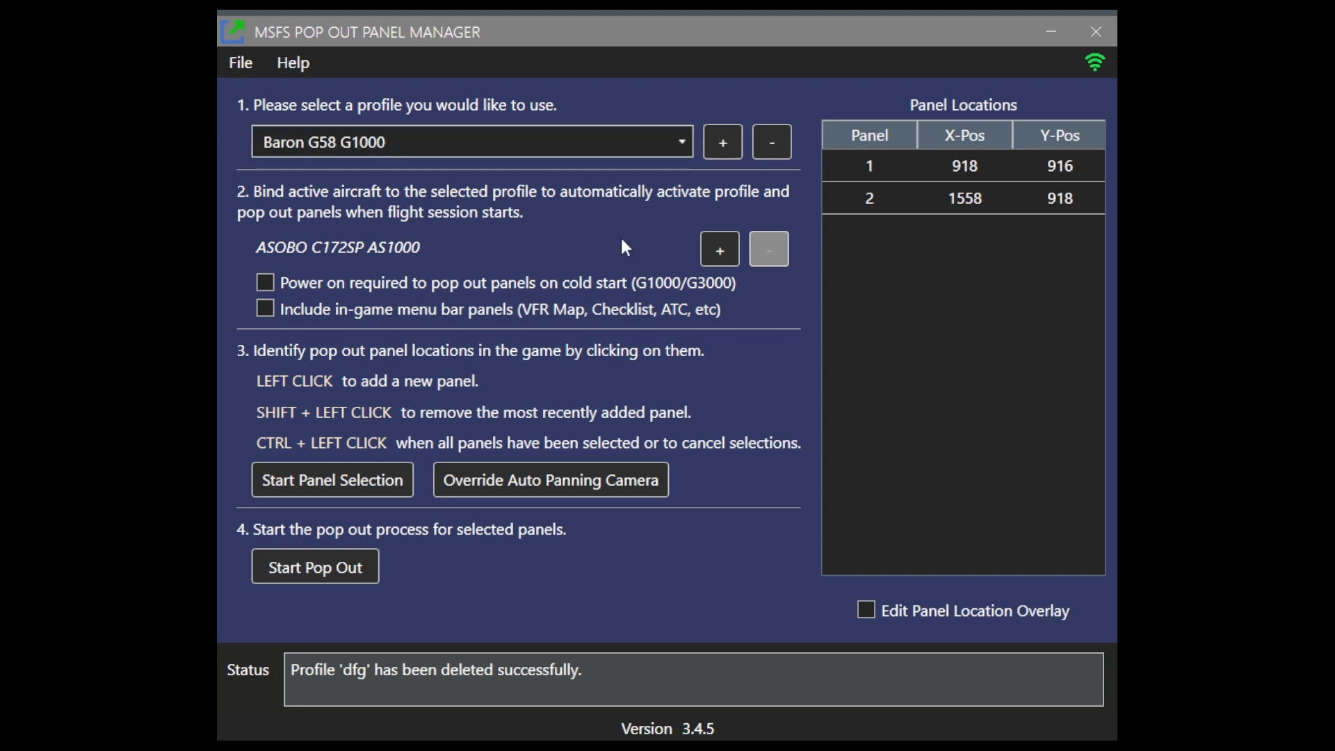
# Step: Switch to MSFS Pop Out Panel Manager and add a new profile named "c172 g1000"
pyautogui.click(723, 146)
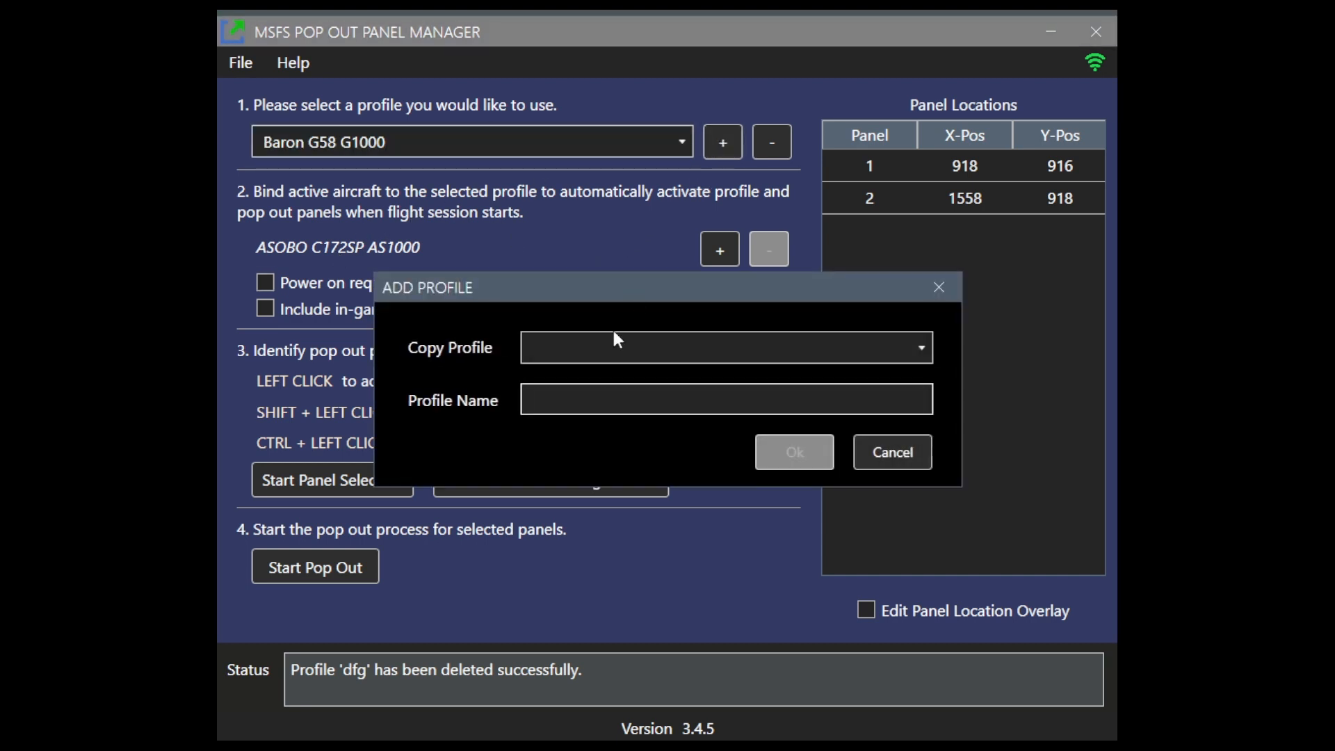
pyautogui.write('c17')
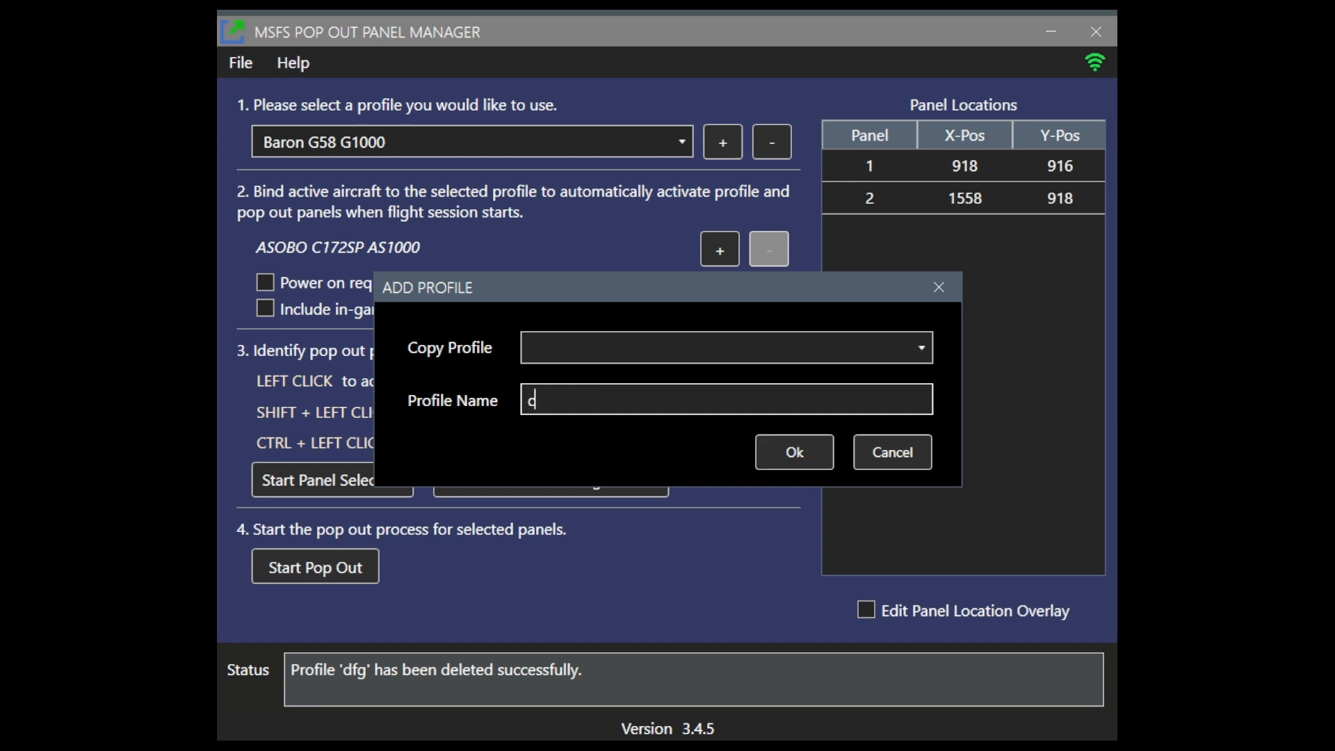
pyautogui.write('2 g1000')
pyautogui.click(797, 452)
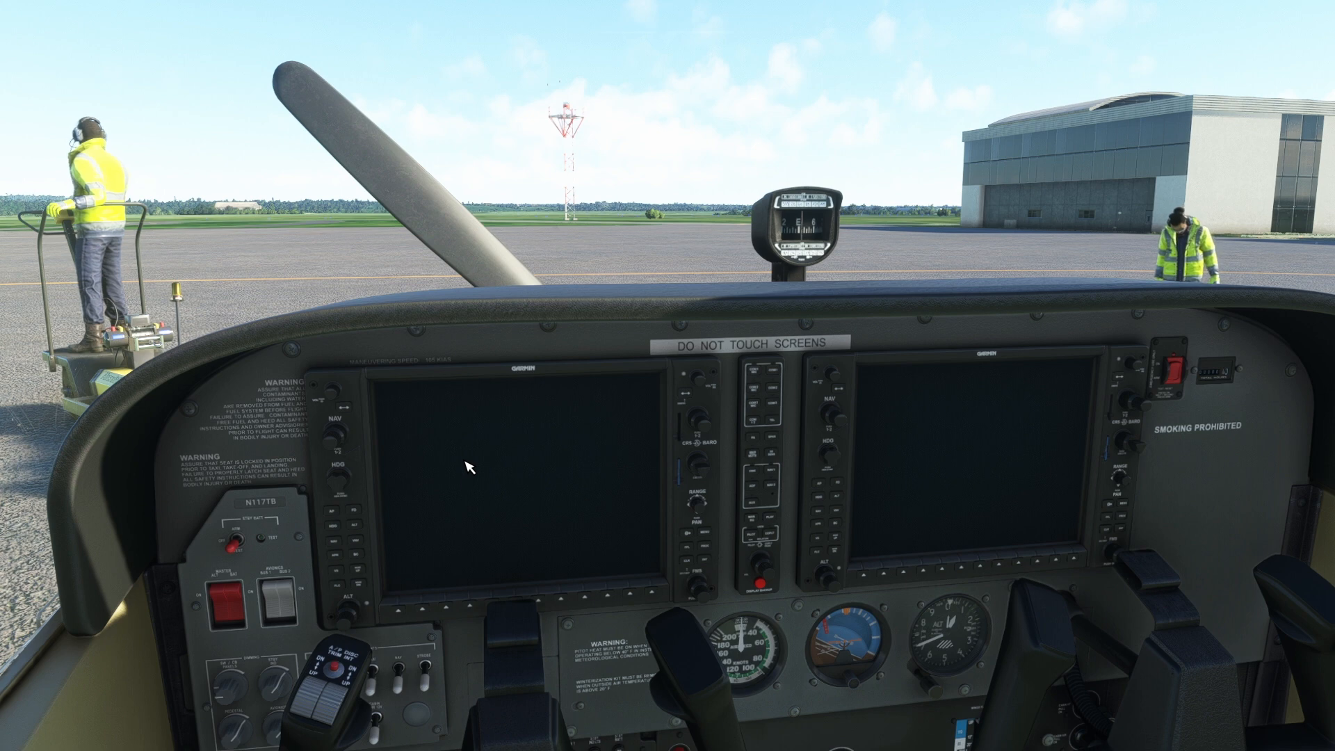
# Step: Power up the aircraft, test popping out the G1000 screens and closing their windows, and shut the aircraft down
pyautogui.hotkey('ctrl', 'e')
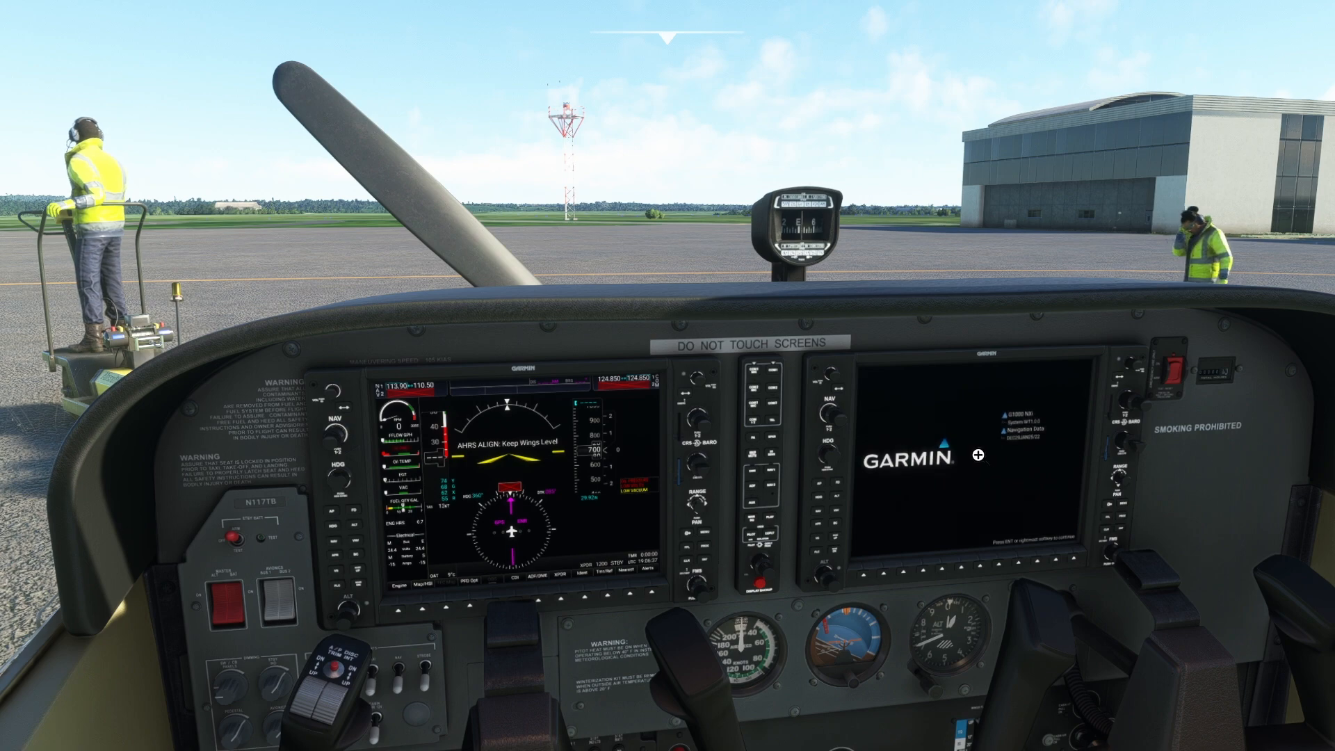
pyautogui.keyDown('alt'); pyautogui.click(978, 454); pyautogui.keyUp('alt')
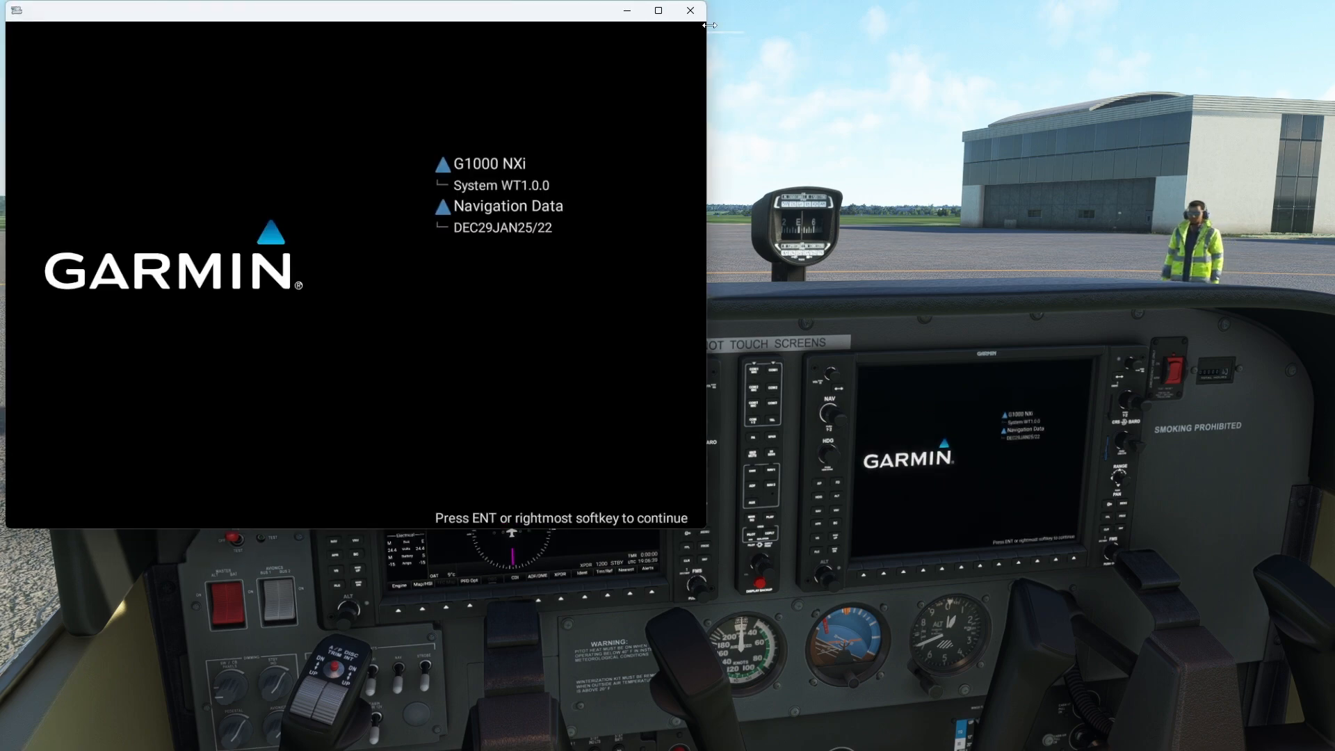
pyautogui.click(693, 11)
pyautogui.keyDown('alt'); pyautogui.click(555, 478); pyautogui.keyUp('alt')
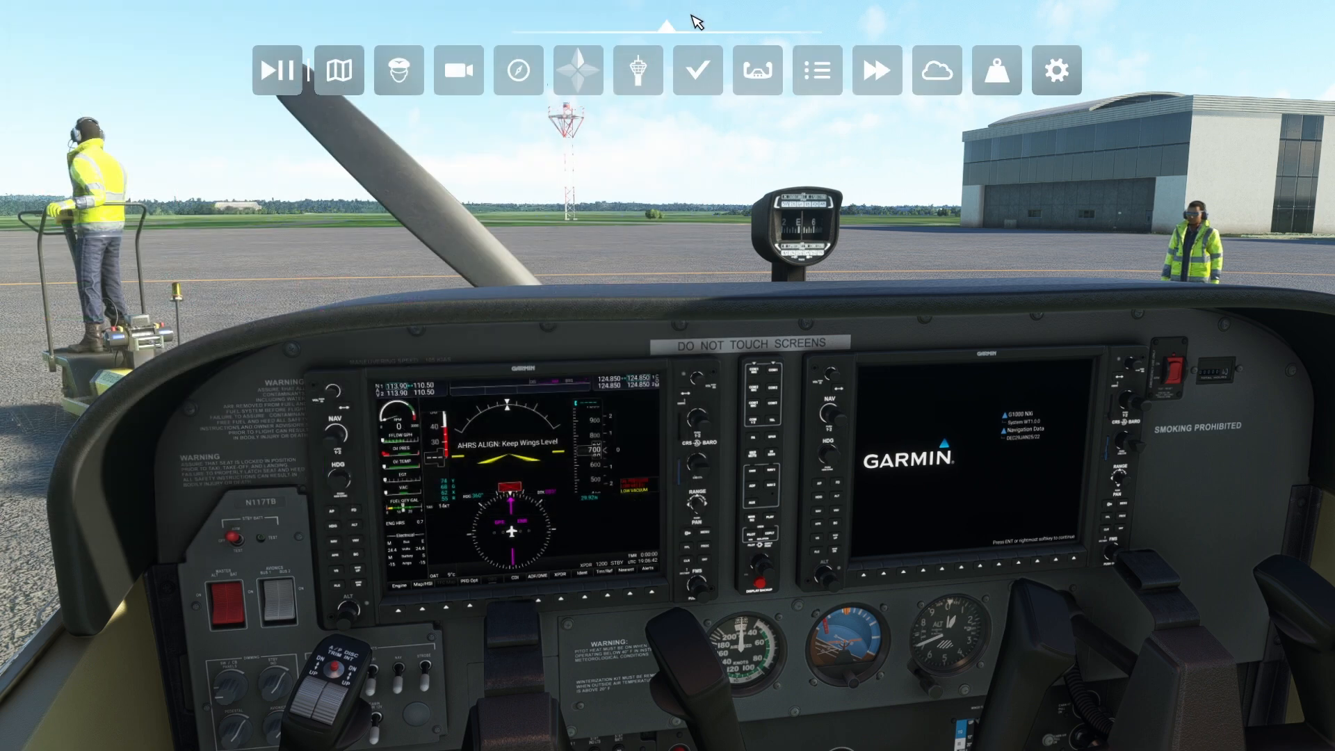
pyautogui.click(688, 11)
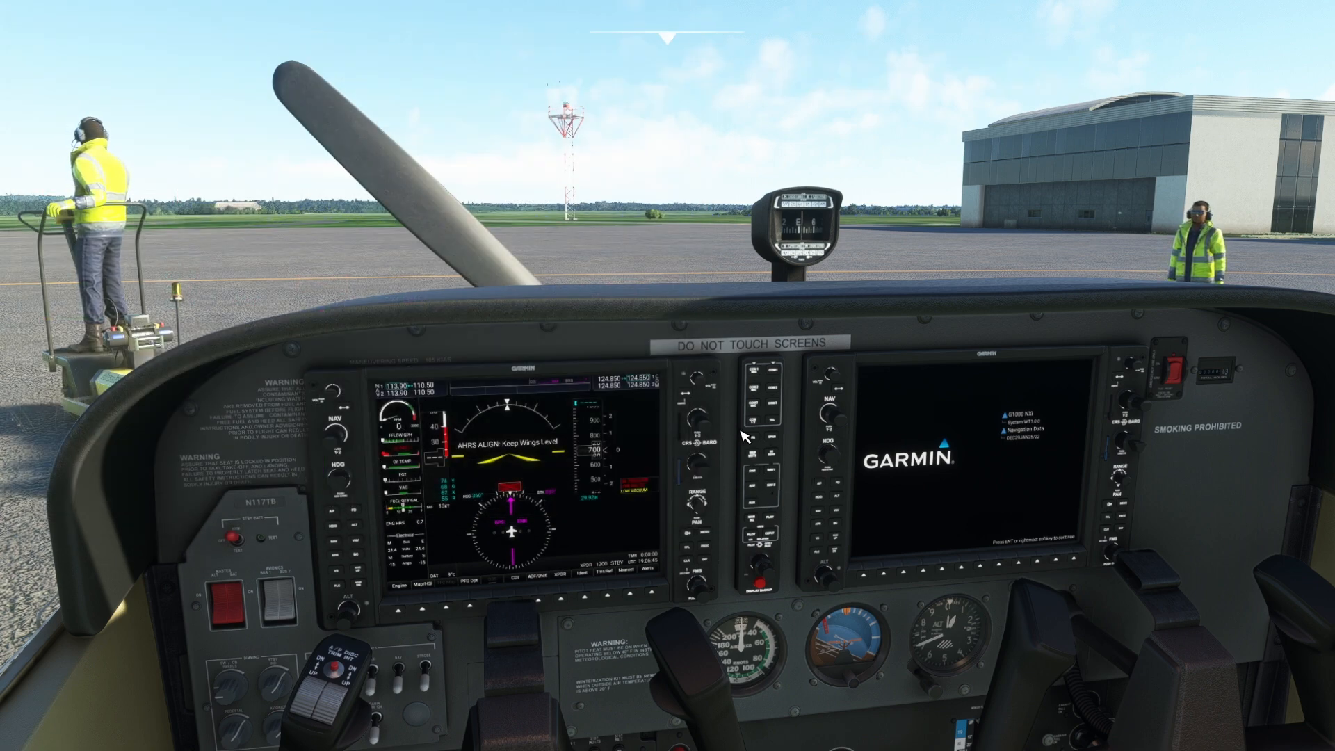
pyautogui.hotkey('ctrl', 'shift', 'e')
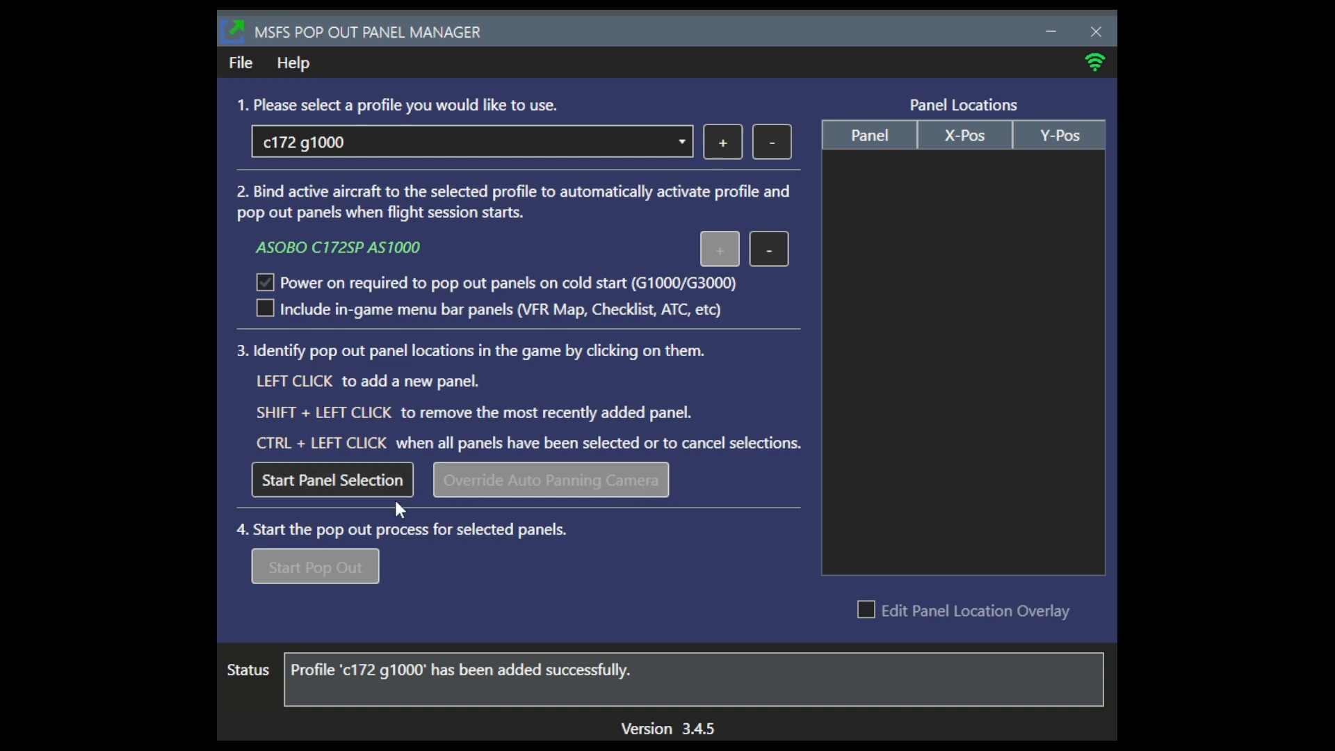
# Step: Start panel selection and save a cockpit camera view framing both G1000 screens in slot 0, testing its recall
pyautogui.click(333, 480)
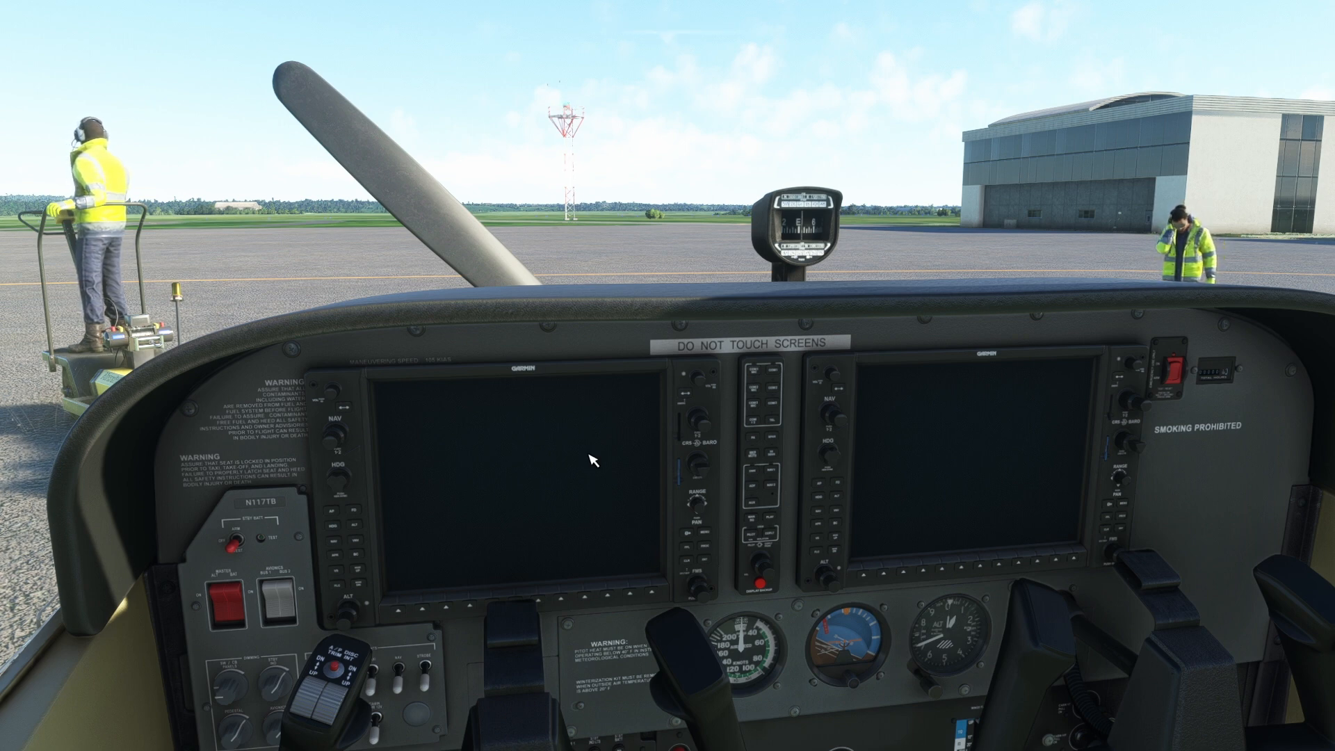
pyautogui.rightClick(557, 425)
pyautogui.moveTo(557, 426); pyautogui.dragTo(555, 431)
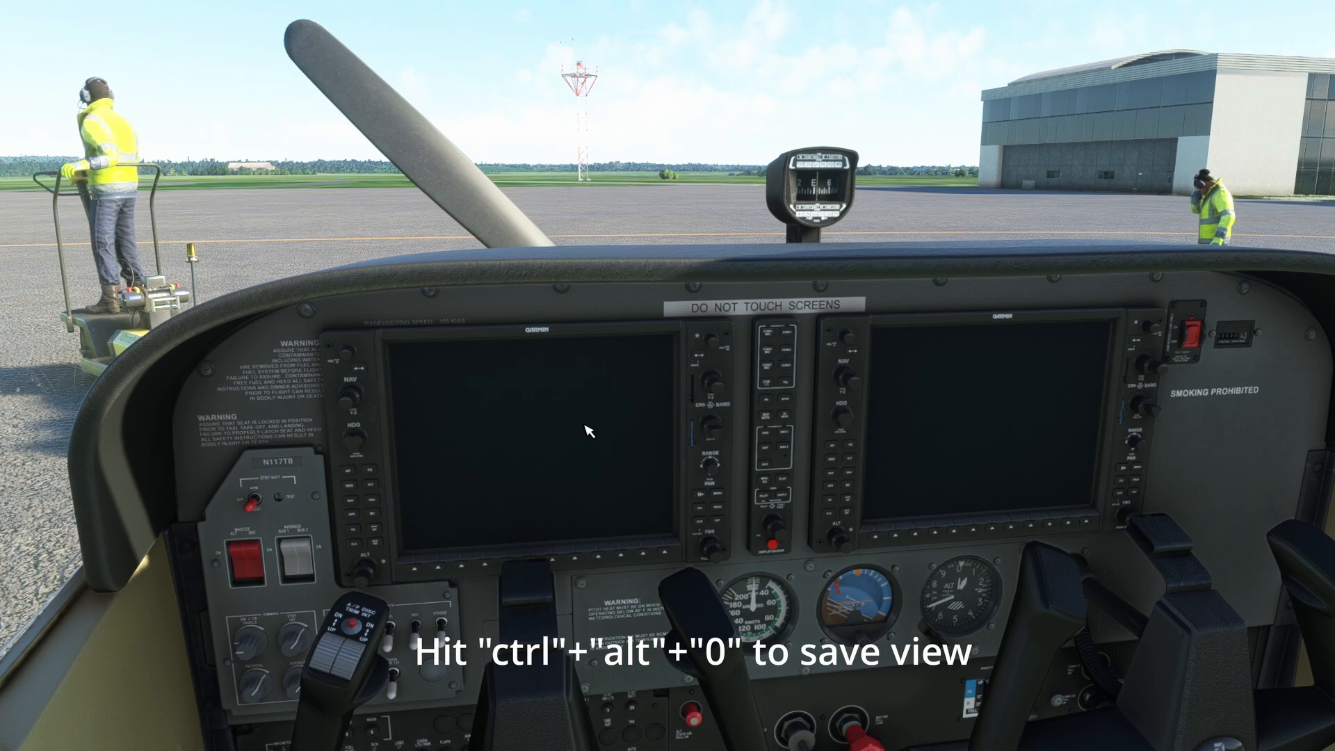
pyautogui.moveTo(665, 425)
pyautogui.mouseDown()
pyautogui.moveTo(828, 452)
pyautogui.moveTo(945, 548)
pyautogui.mouseUp()
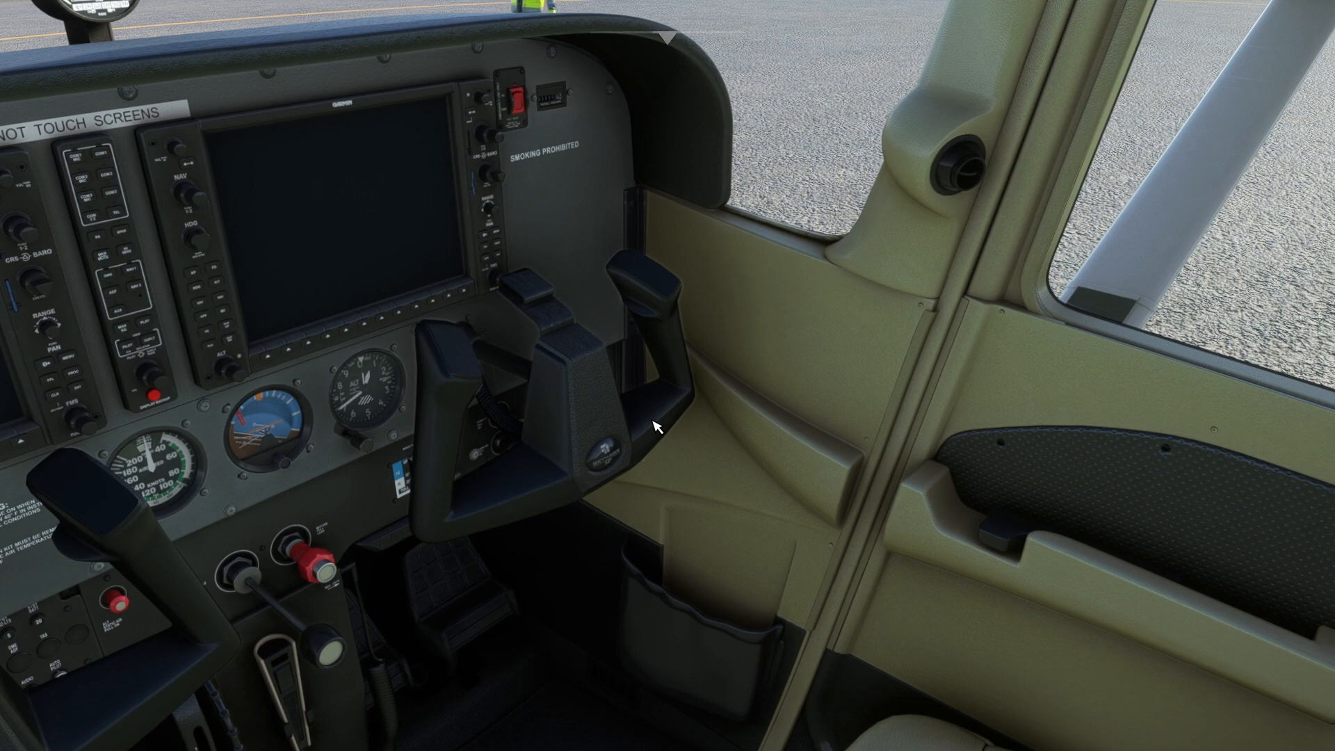
pyautogui.hotkey('alt', '0')
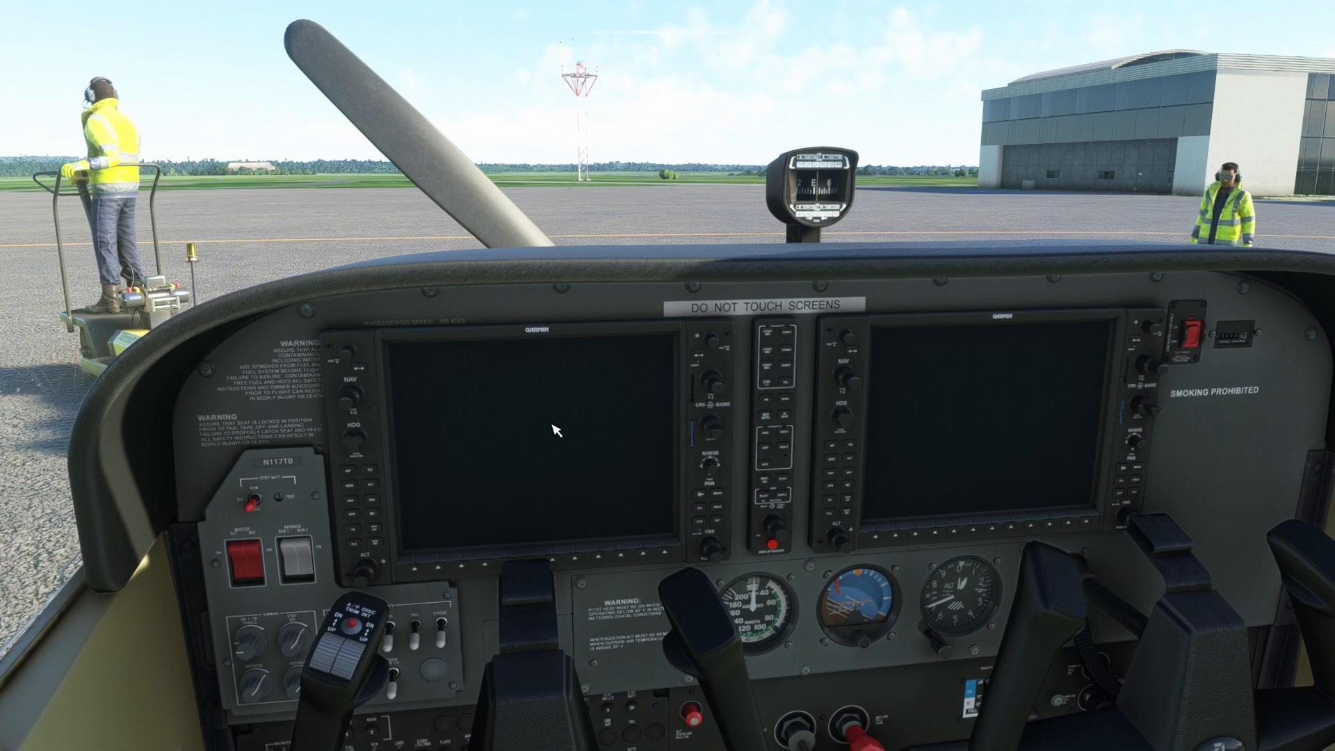
# Step: Mark the pilot-side G1000 screen as panel 1 and the other as panel 2, redoing the second marker, and finish the selection
pyautogui.click(536, 434)
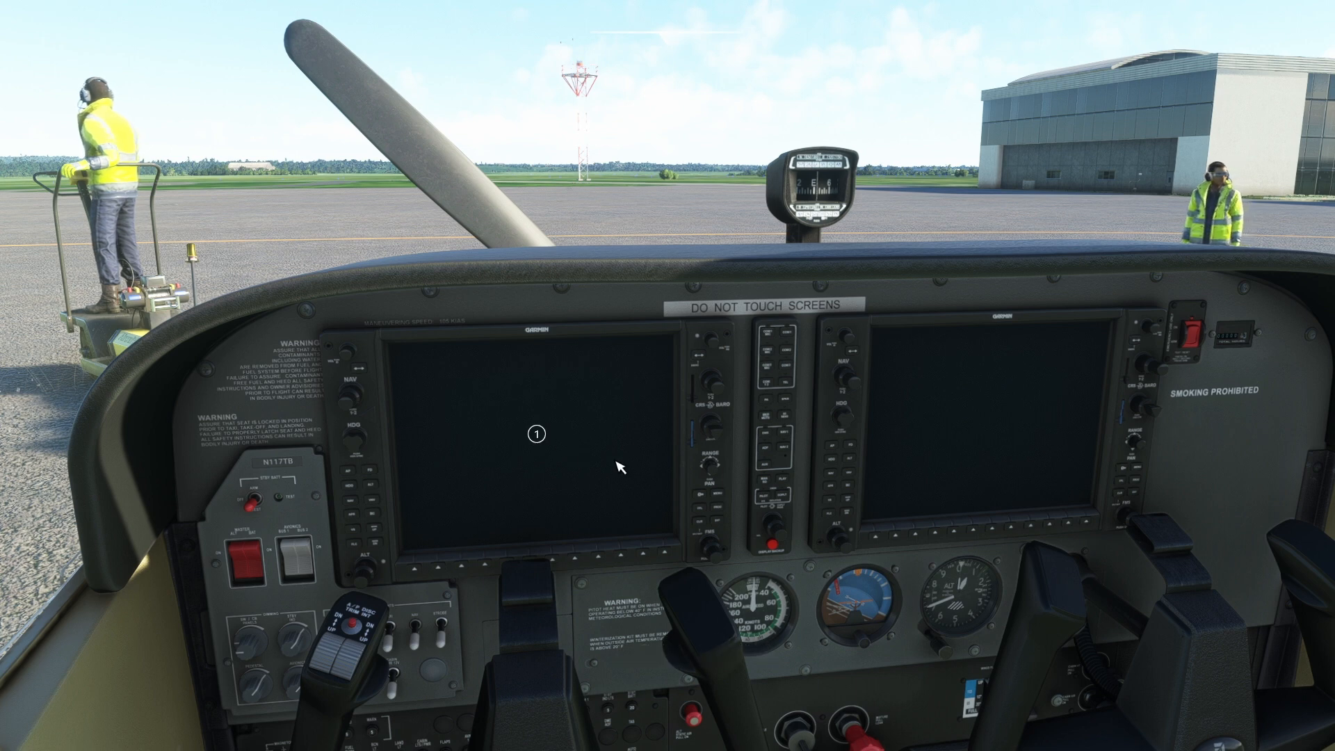
pyautogui.click(988, 402)
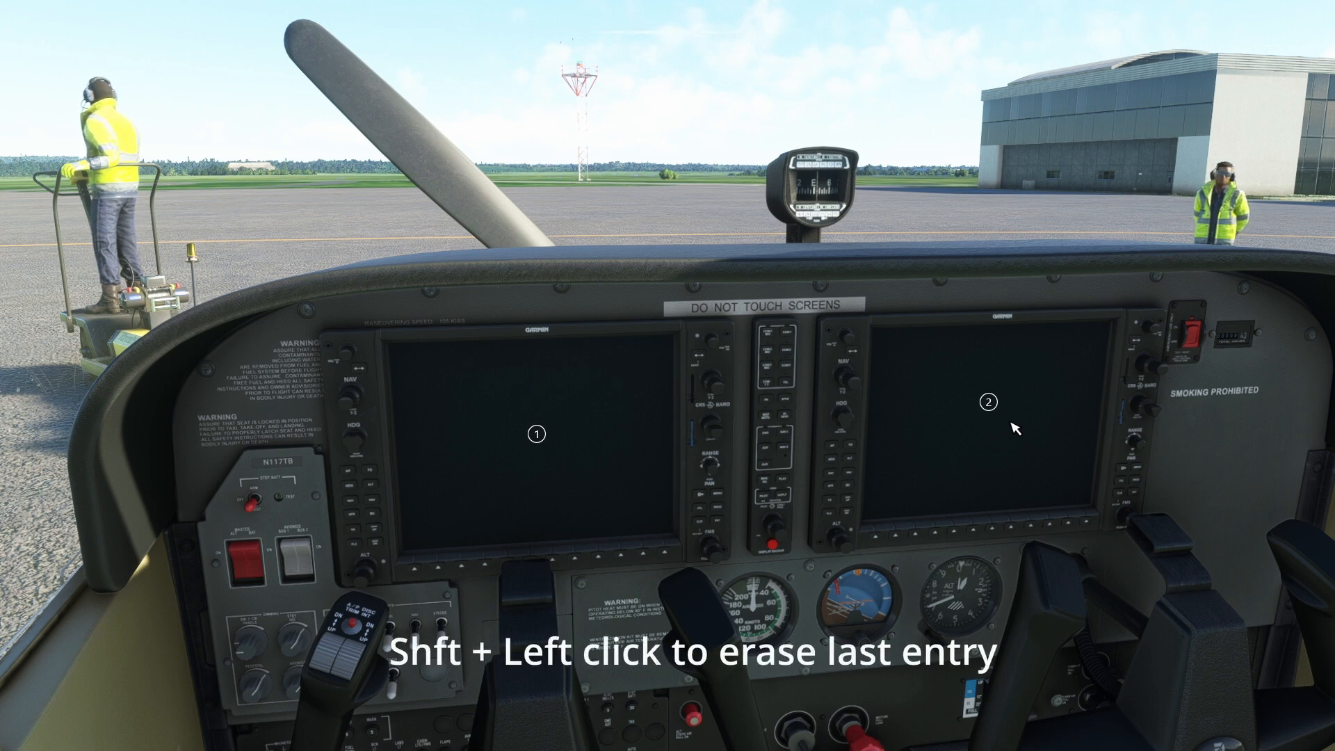
pyautogui.keyDown('shift'); pyautogui.click(1012, 423); pyautogui.keyUp('shift')
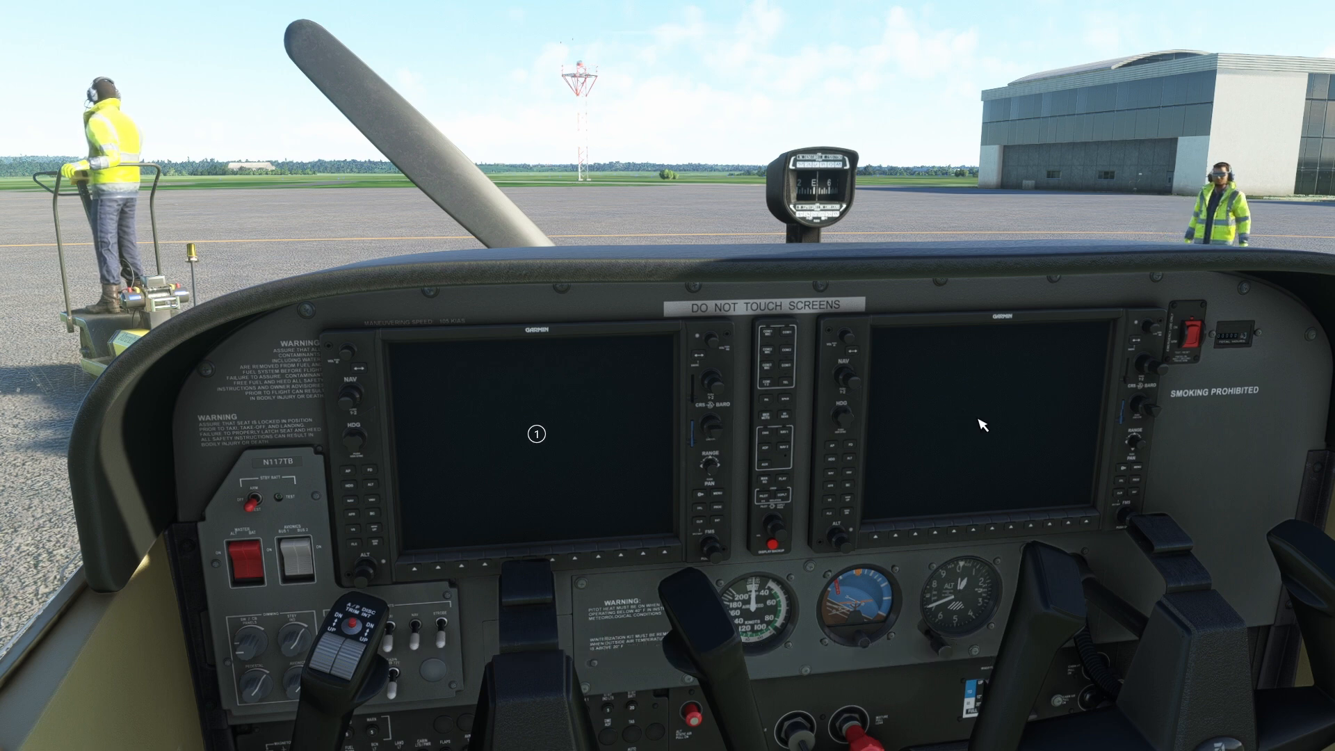
pyautogui.click(979, 415)
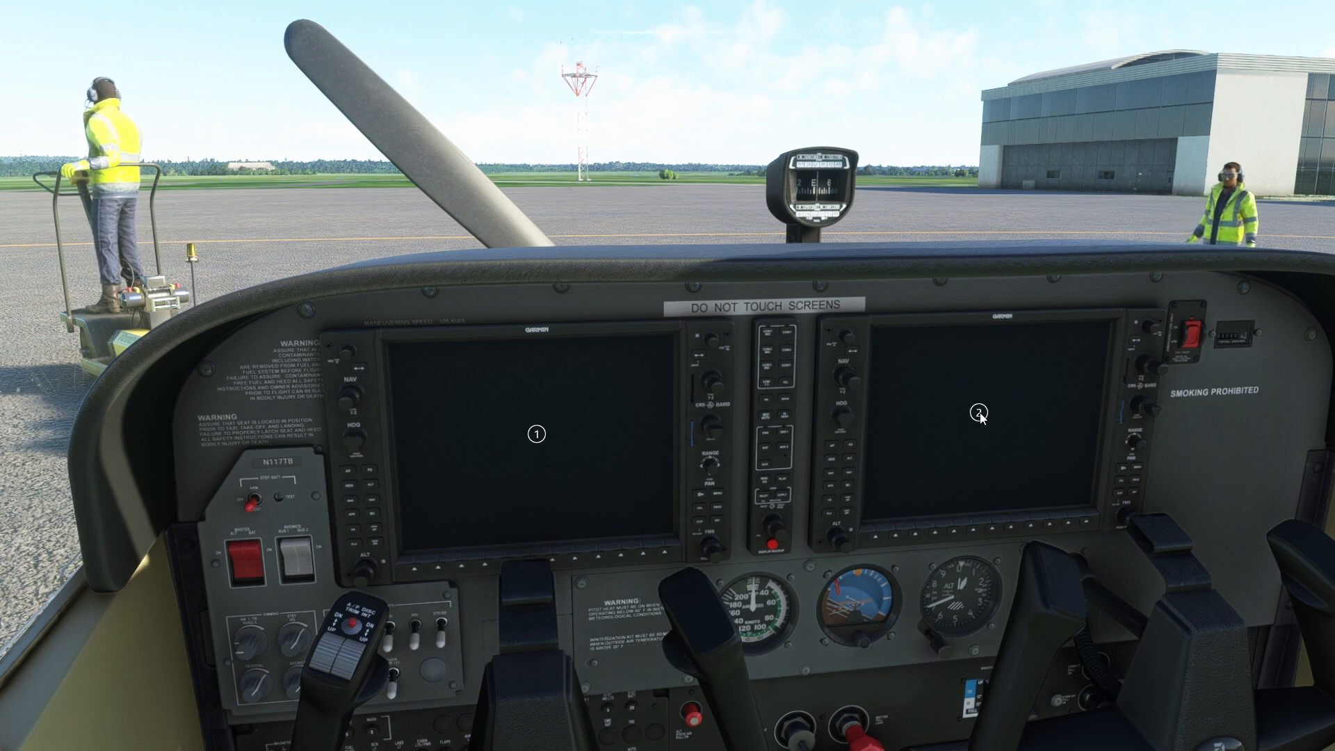
pyautogui.keyDown('ctrl'); pyautogui.click(966, 447); pyautogui.keyUp('ctrl')
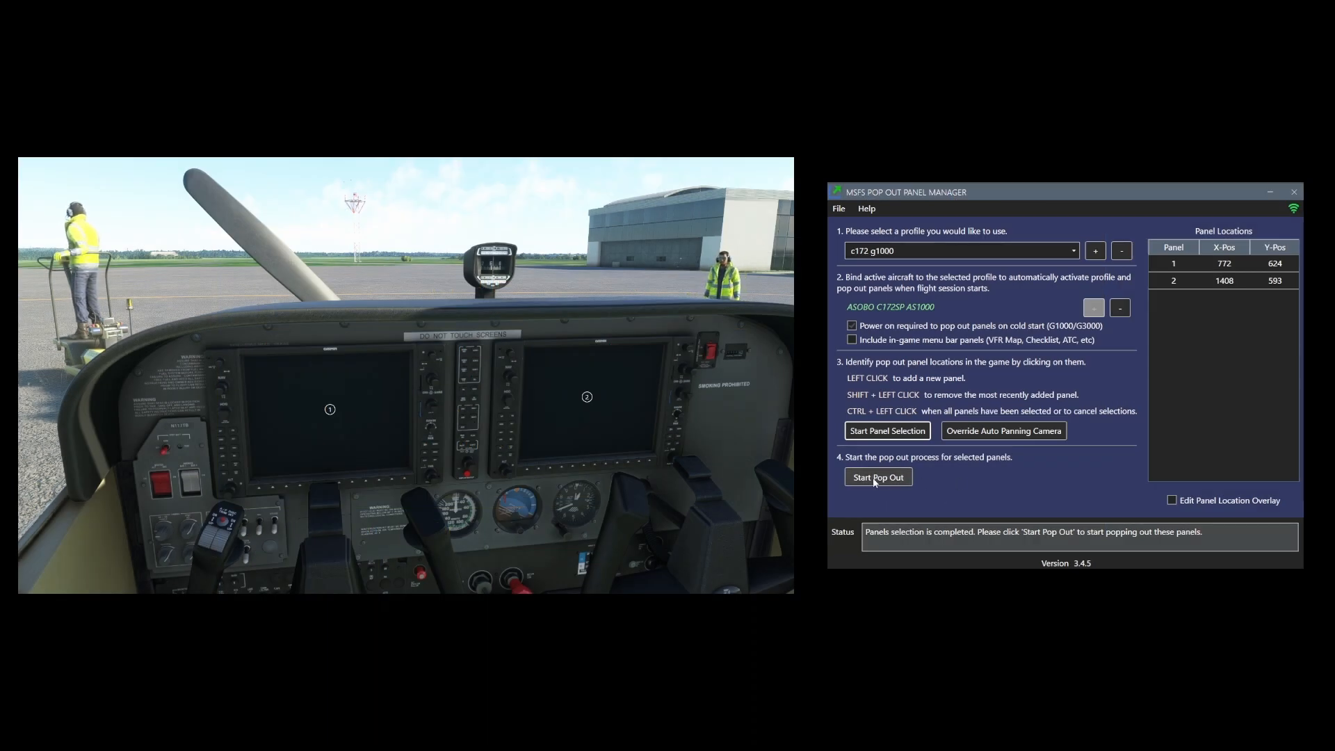
# Step: Pop out the two selected panels and place their windows side by side over the simulator view
pyautogui.click(875, 479)
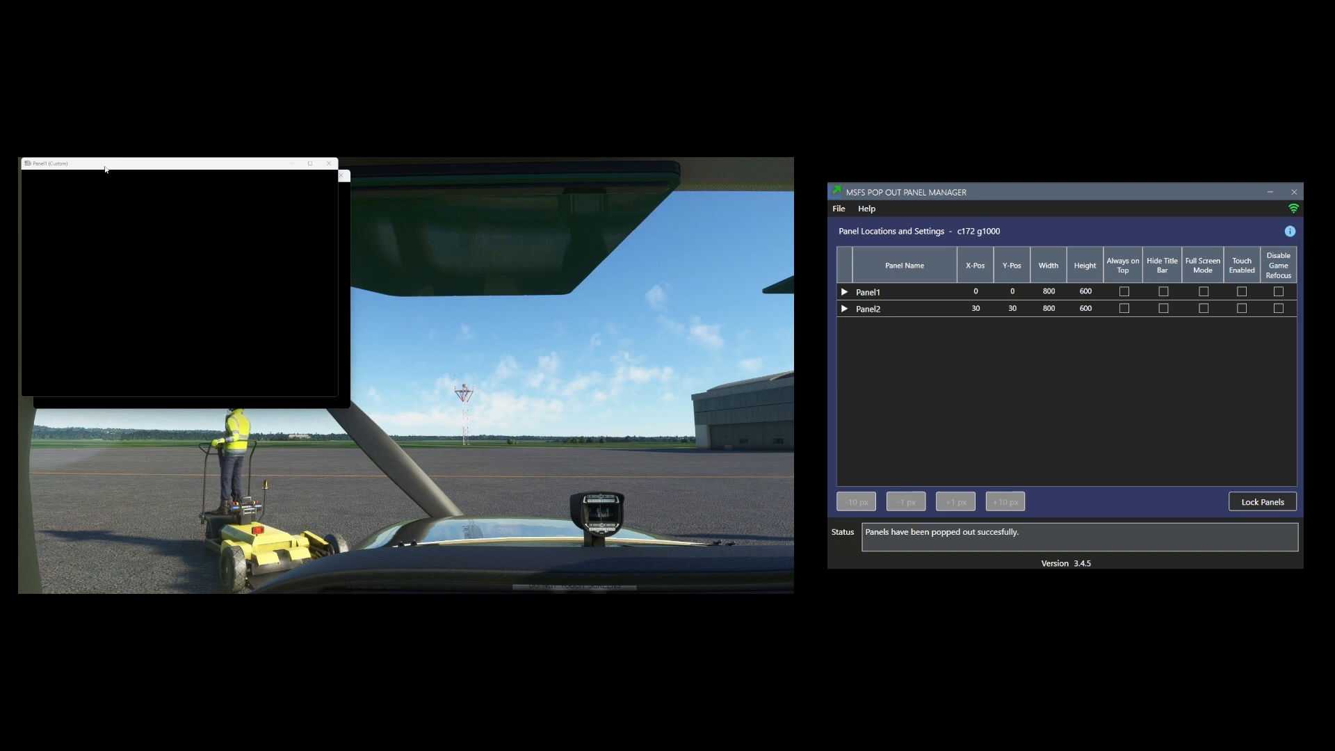
pyautogui.moveTo(109, 165); pyautogui.dragTo(110, 235)
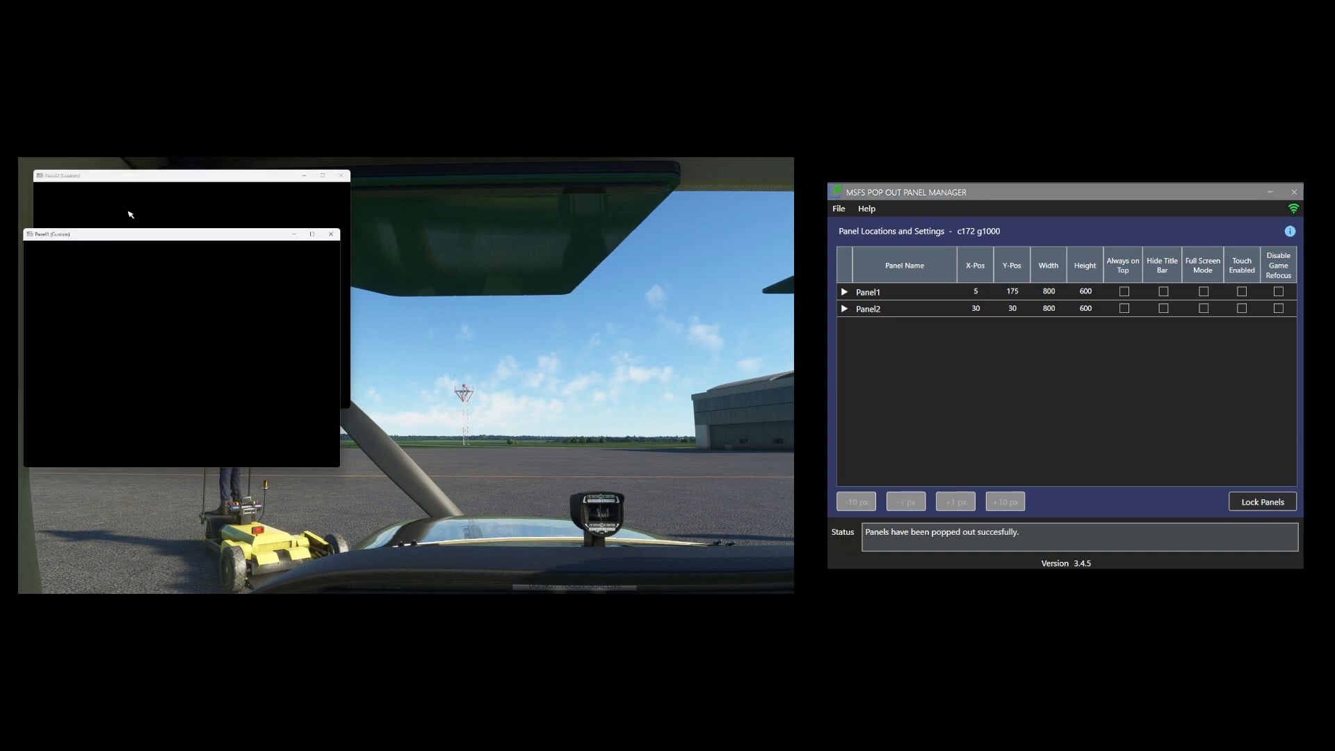
pyautogui.moveTo(145, 179); pyautogui.dragTo(521, 229)
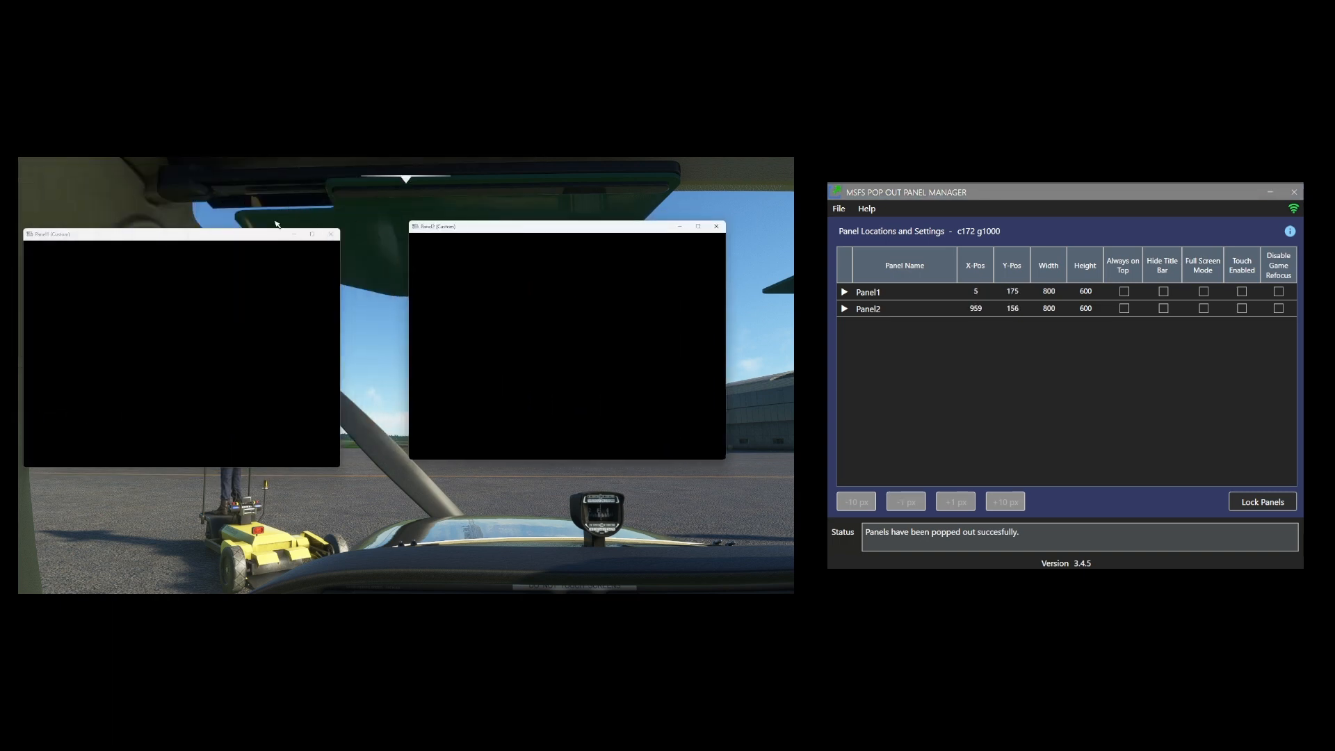
pyautogui.moveTo(185, 237); pyautogui.dragTo(228, 226)
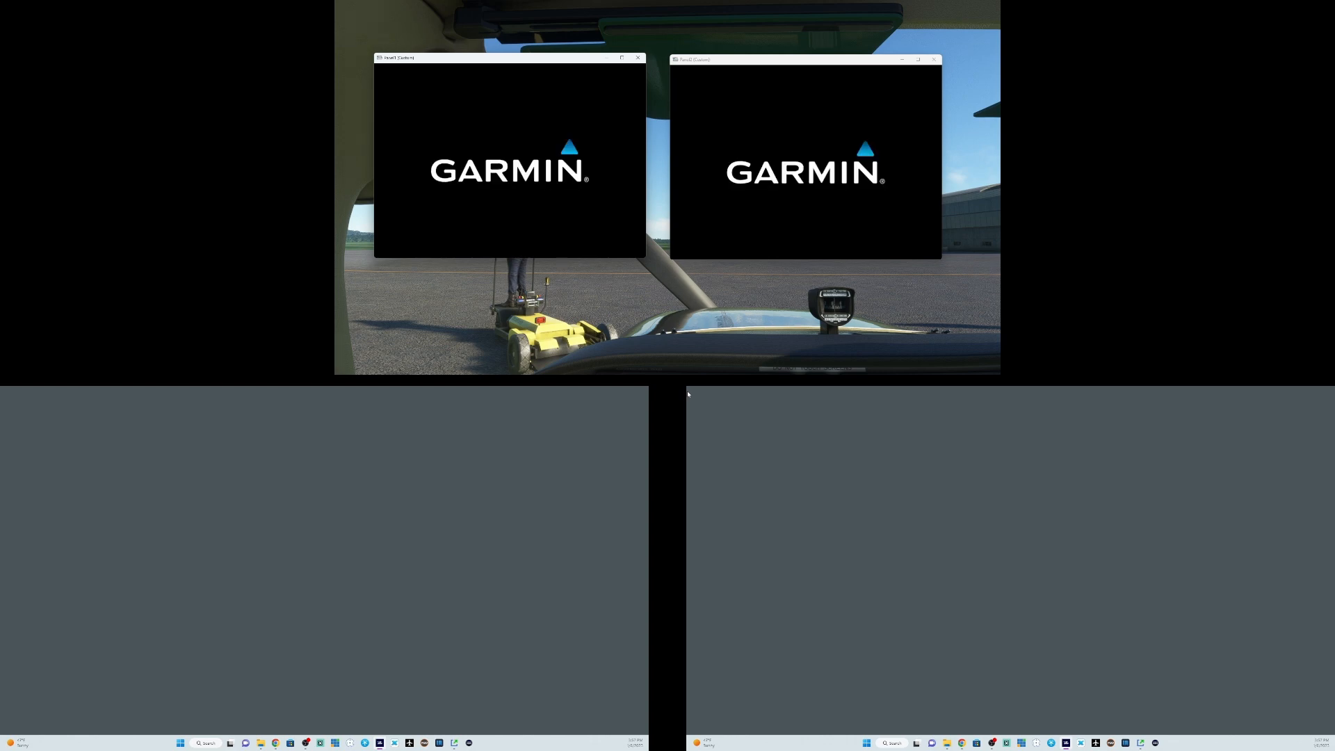
# Step: Move the Panel1 window to the lower-left monitor and the Panel2 window to the lower-right monitor
pyautogui.moveTo(635, 26)
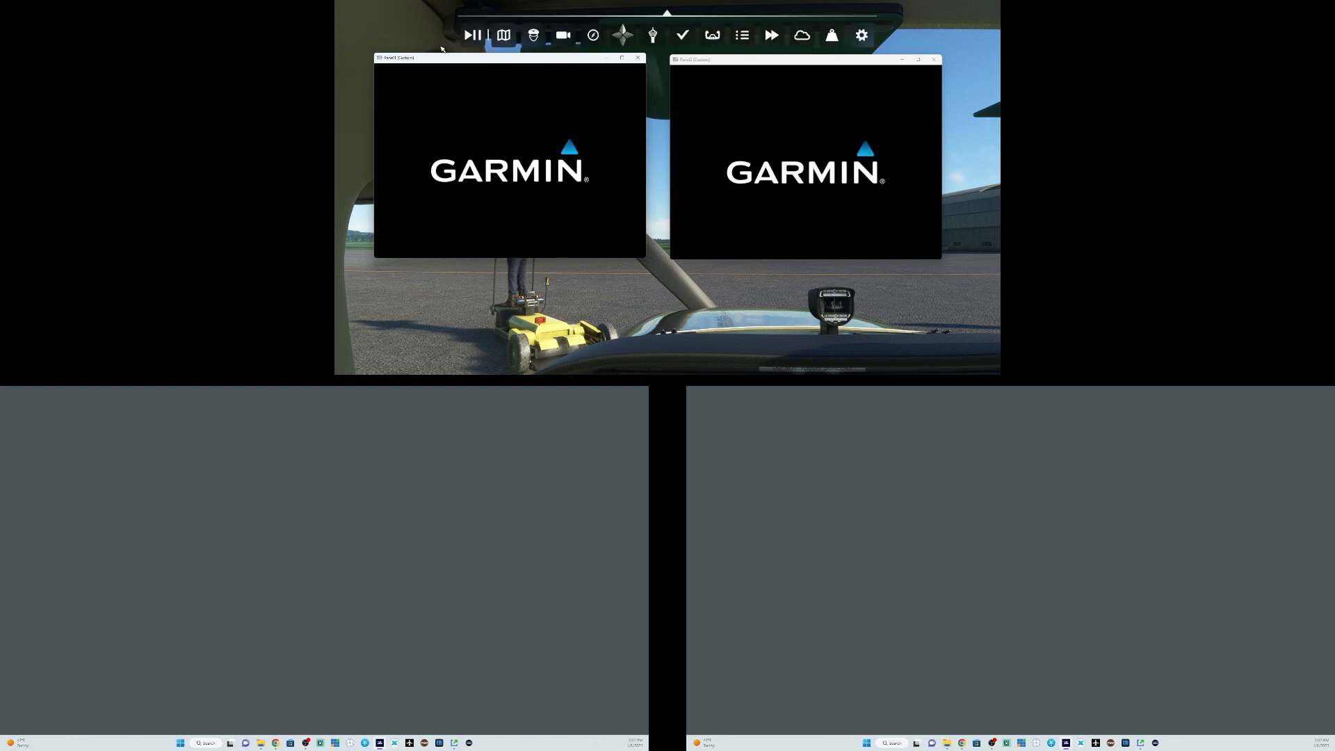
pyautogui.moveTo(448, 61); pyautogui.dragTo(244, 479)
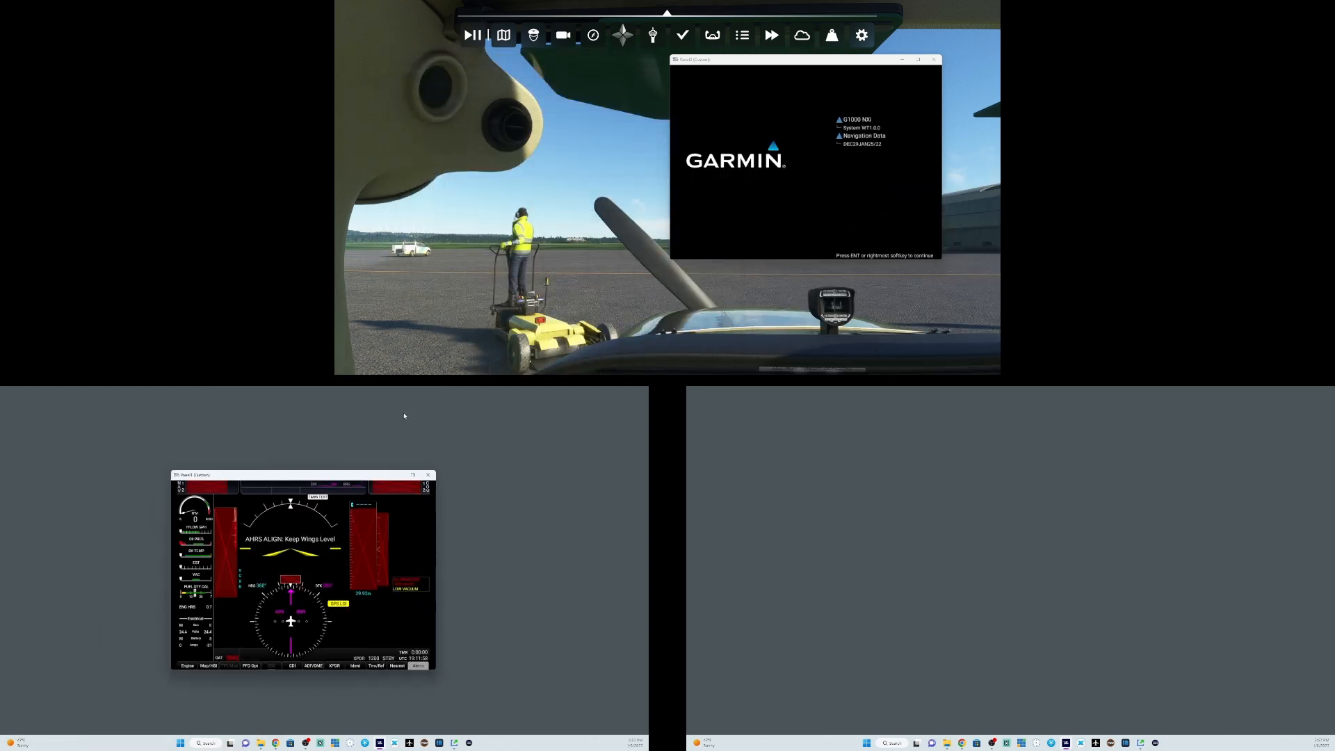
pyautogui.moveTo(804, 60); pyautogui.dragTo(972, 470)
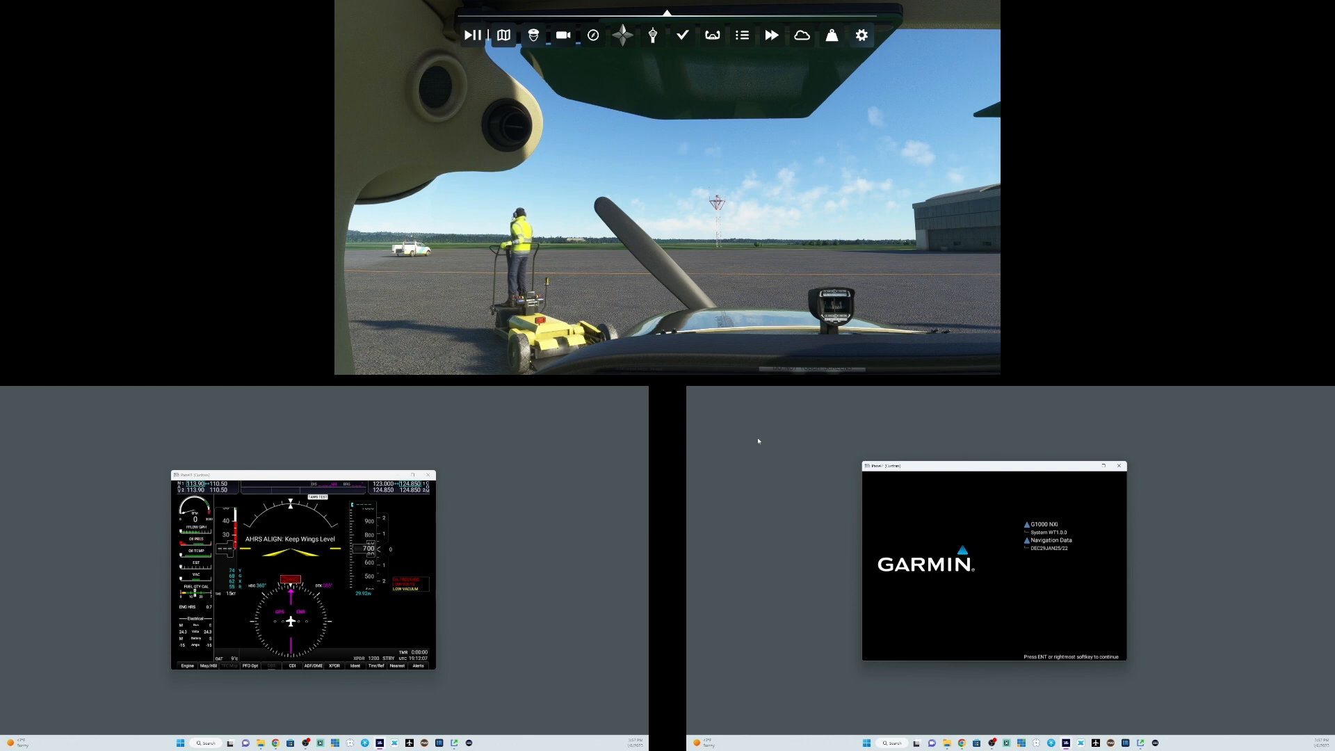
pyautogui.moveTo(280, 478); pyautogui.dragTo(308, 461)
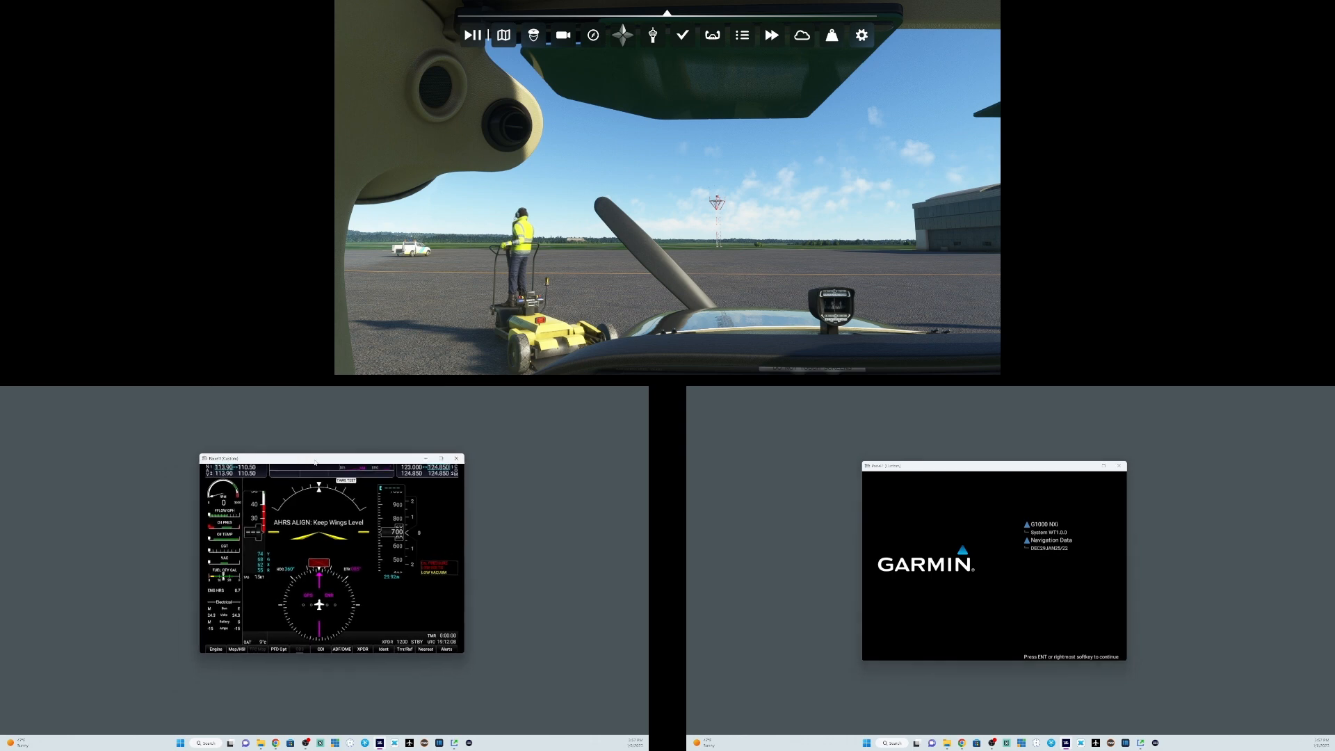
pyautogui.moveTo(995, 470); pyautogui.dragTo(1010, 459)
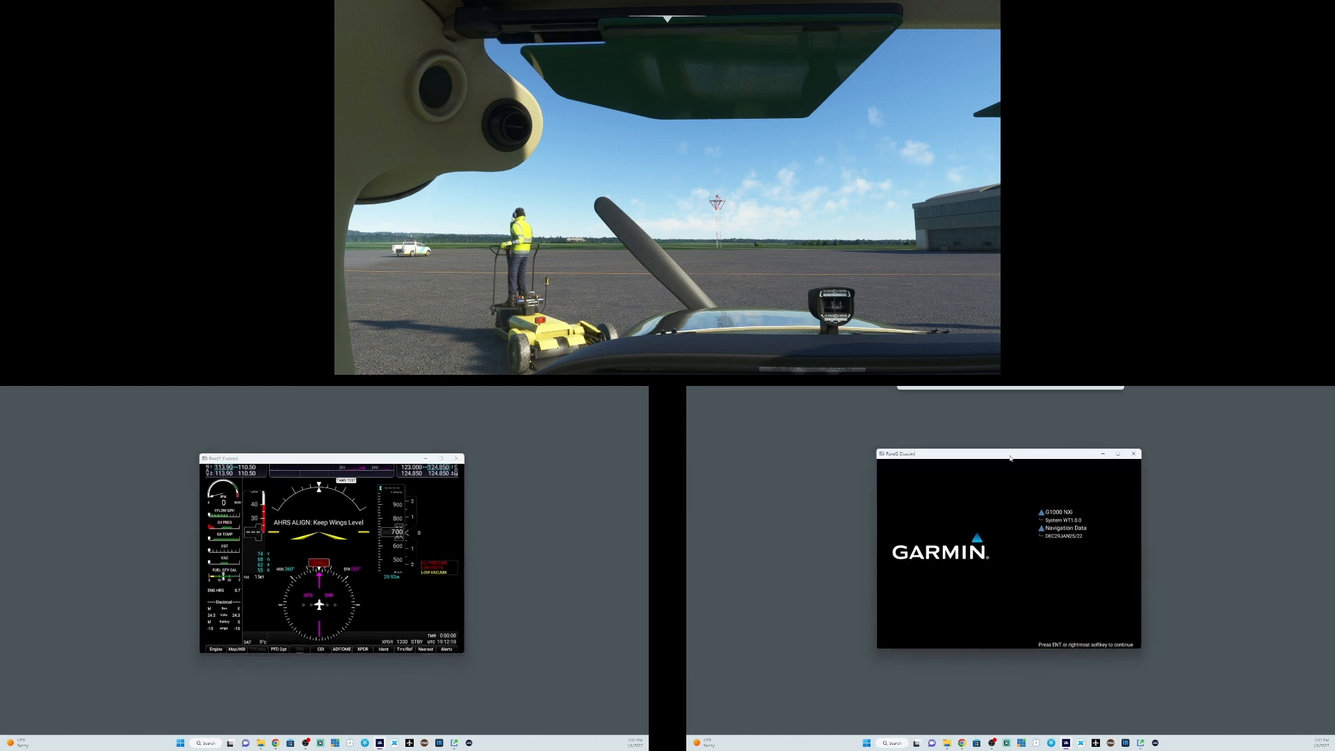
# Step: Enlarge the Panel1 window and reposition it toward the inner edge of its monitor
pyautogui.moveTo(342, 462); pyautogui.dragTo(329, 455)
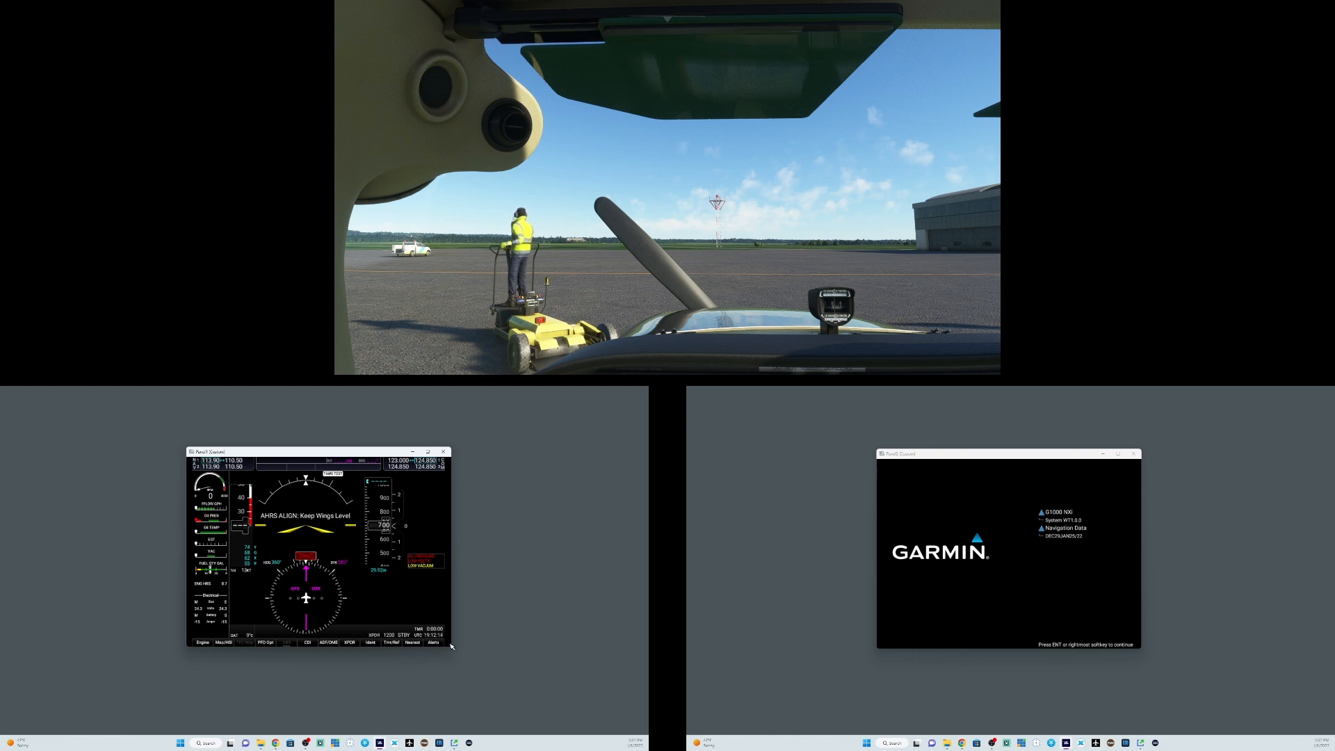
pyautogui.moveTo(449, 648); pyautogui.dragTo(533, 689)
pyautogui.moveTo(428, 478); pyautogui.dragTo(504, 489)
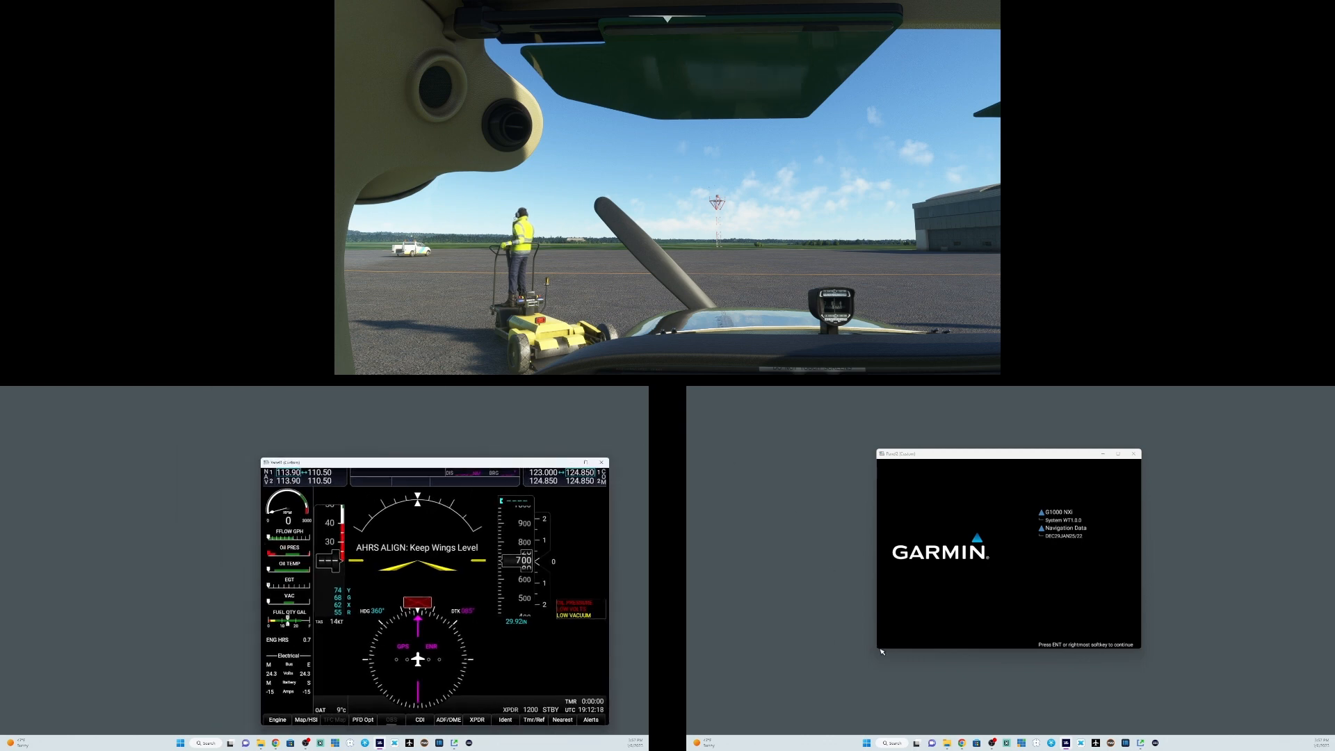
# Step: Shrink the Panel2 window and move the Panel1 window slightly higher on its monitor, locking both panels in that layout
pyautogui.moveTo(878, 648); pyautogui.dragTo(964, 584)
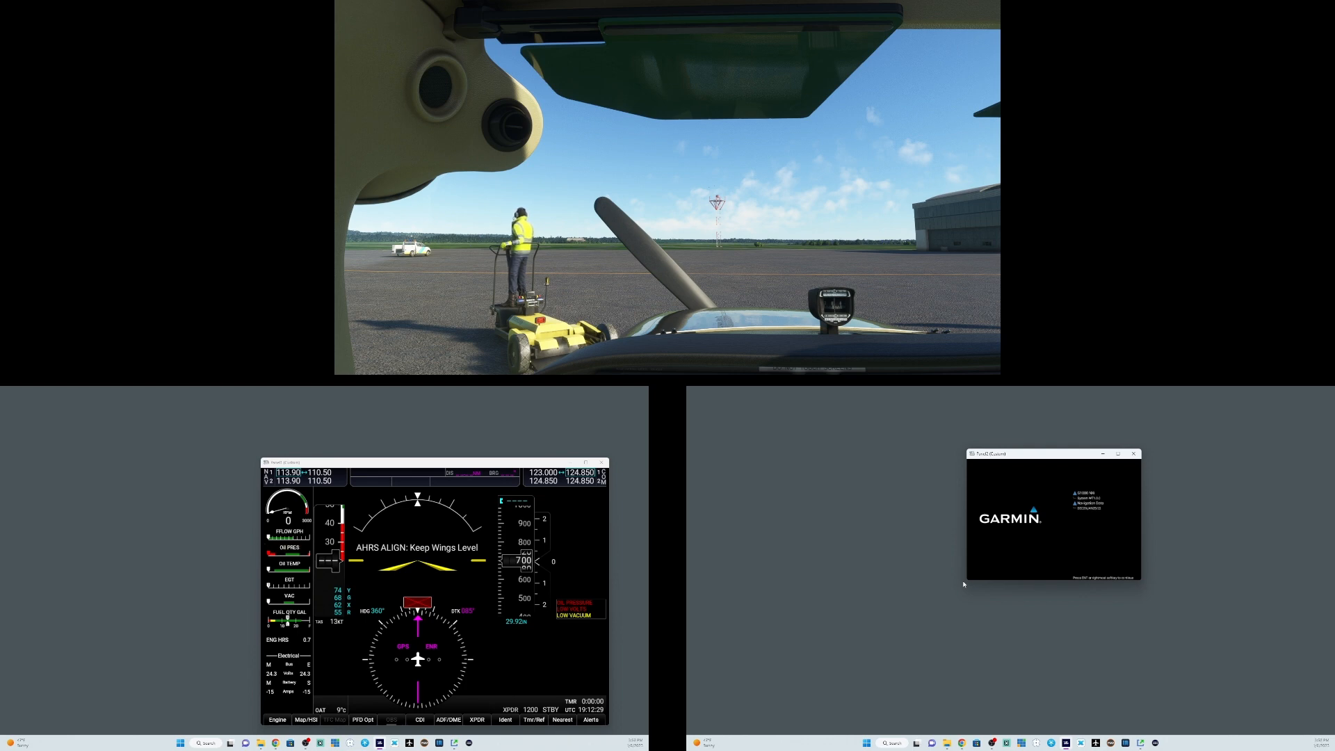
pyautogui.moveTo(454, 468); pyautogui.dragTo(455, 431)
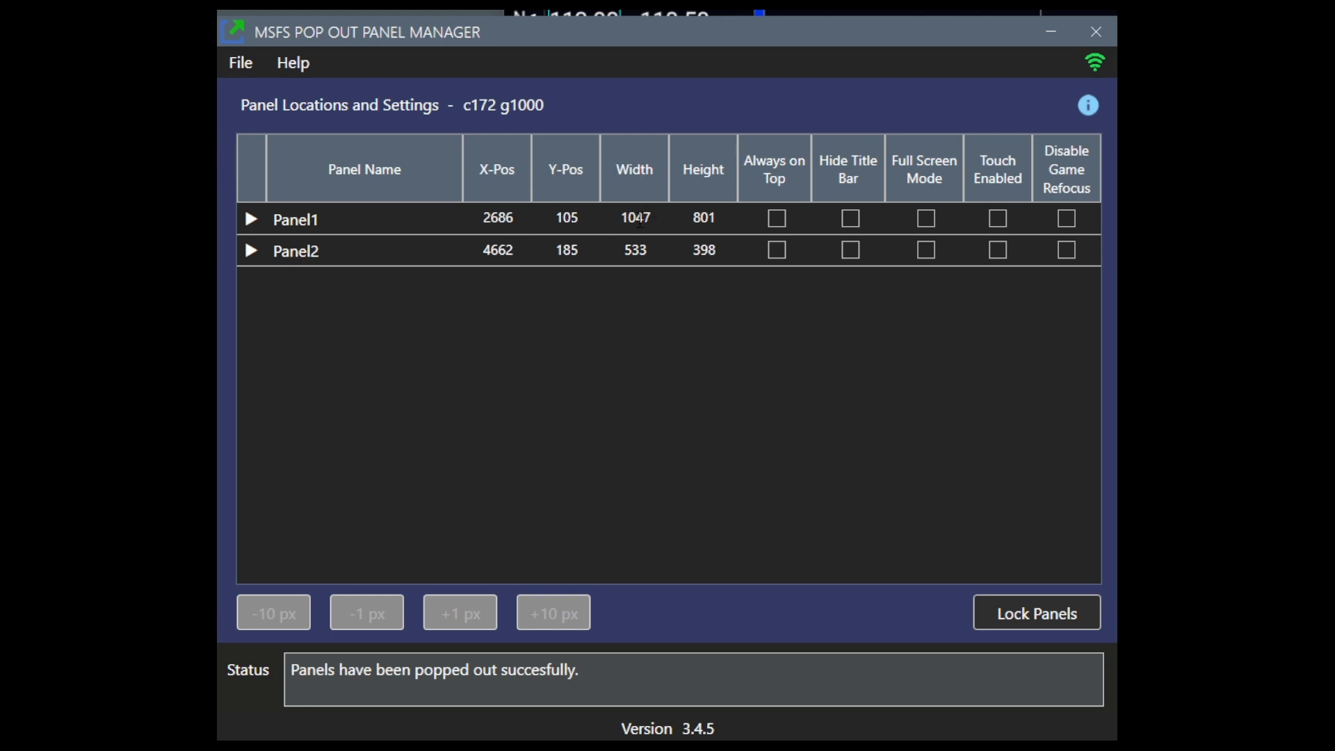
pyautogui.click(641, 219)
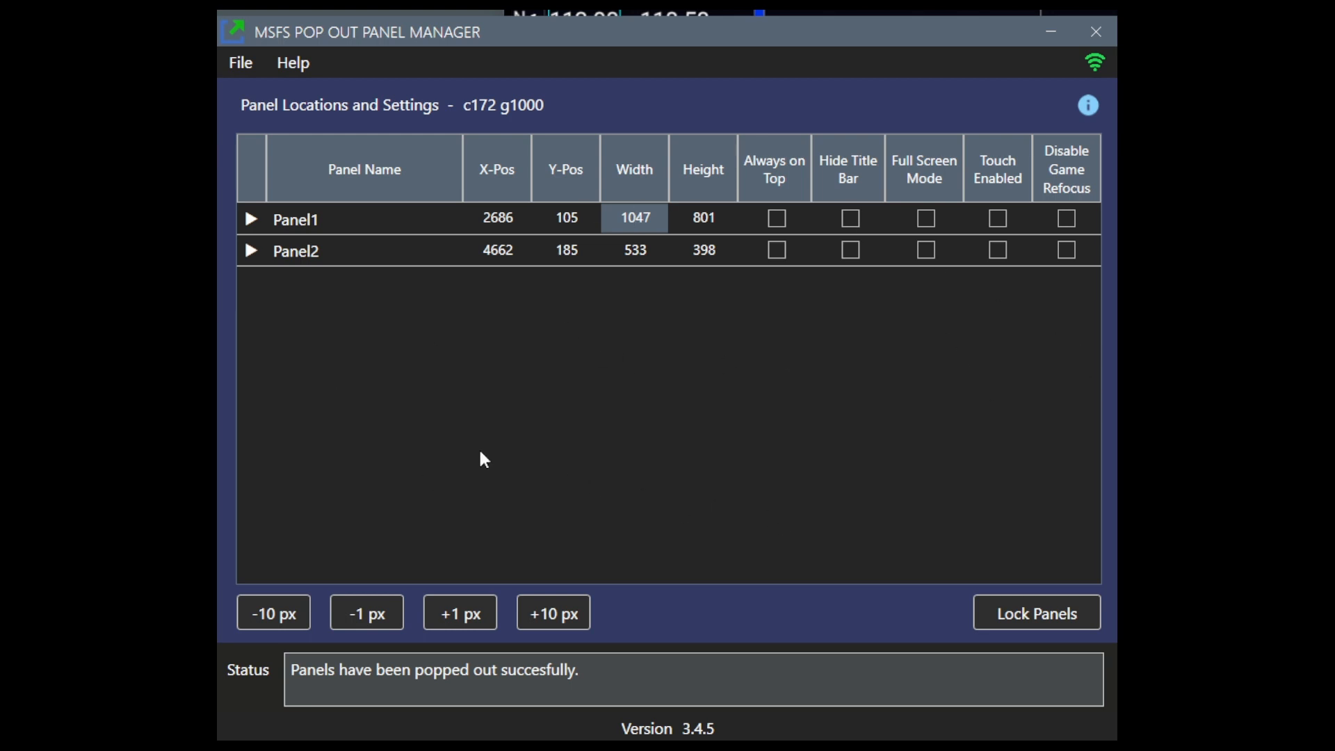
pyautogui.click(1051, 619)
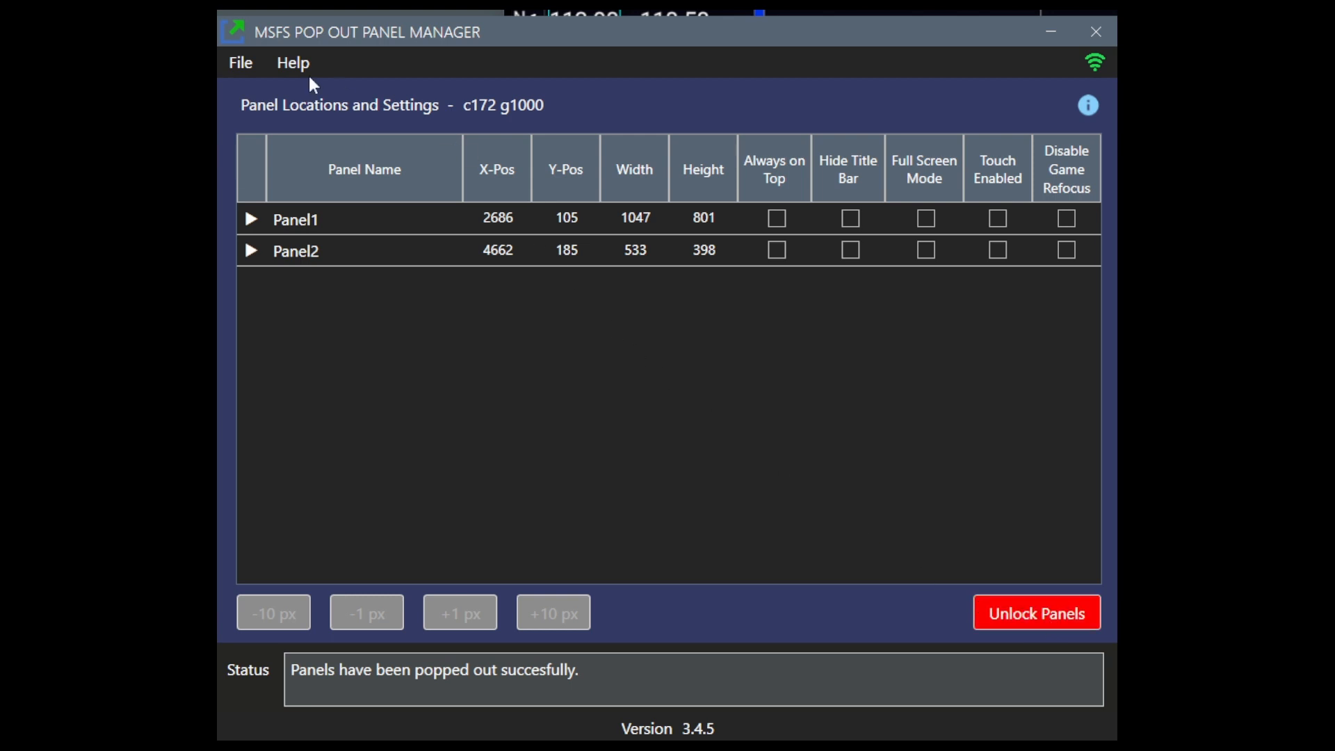
# Step: Restart the c172 g1000 pop-out session and pop out its panels again, minimizing the manager window to reveal them
pyautogui.click(241, 70)
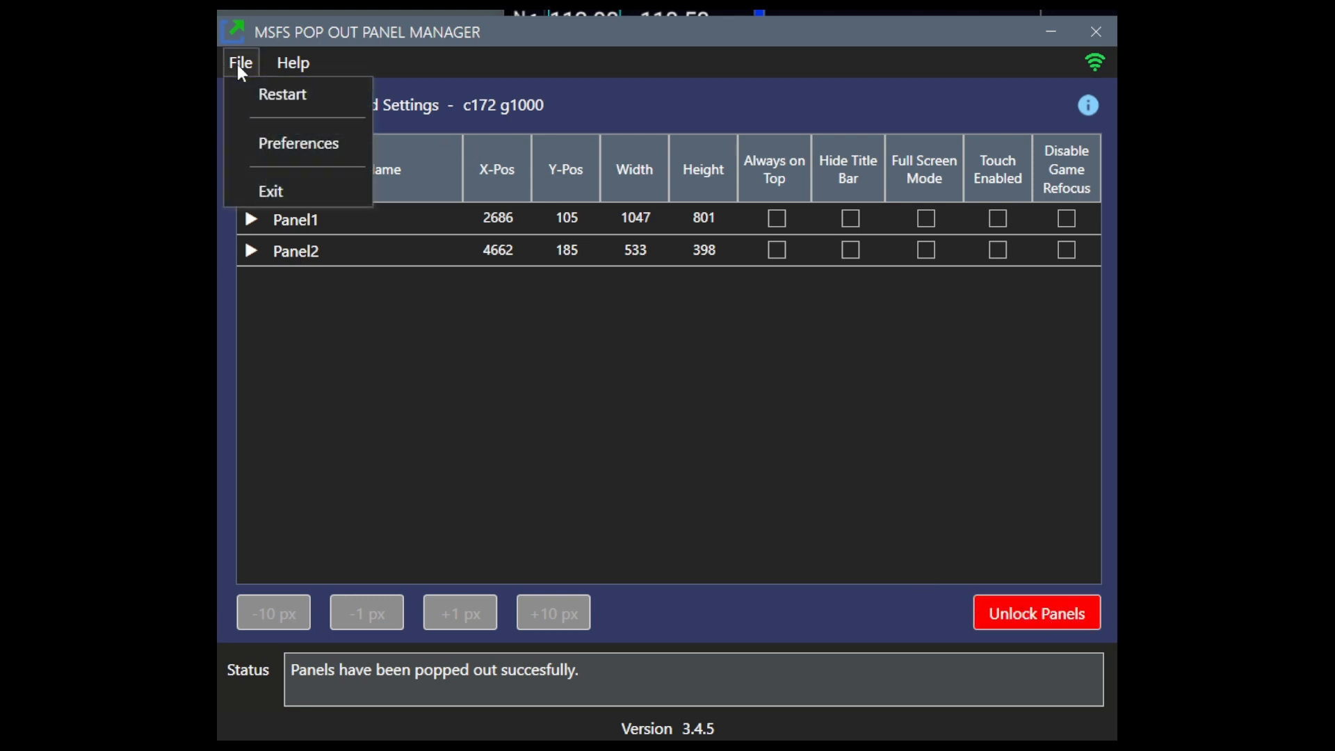
pyautogui.click(275, 100)
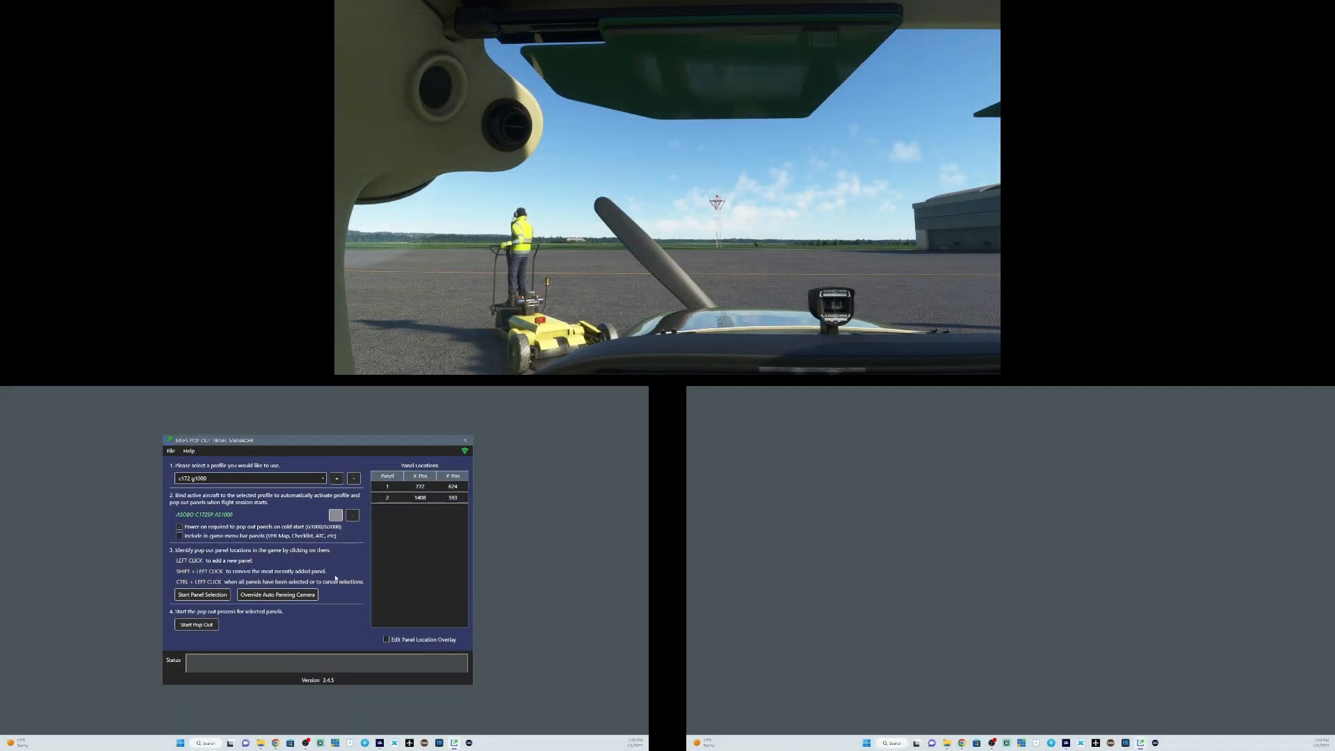
pyautogui.moveTo(317, 444); pyautogui.dragTo(398, 466)
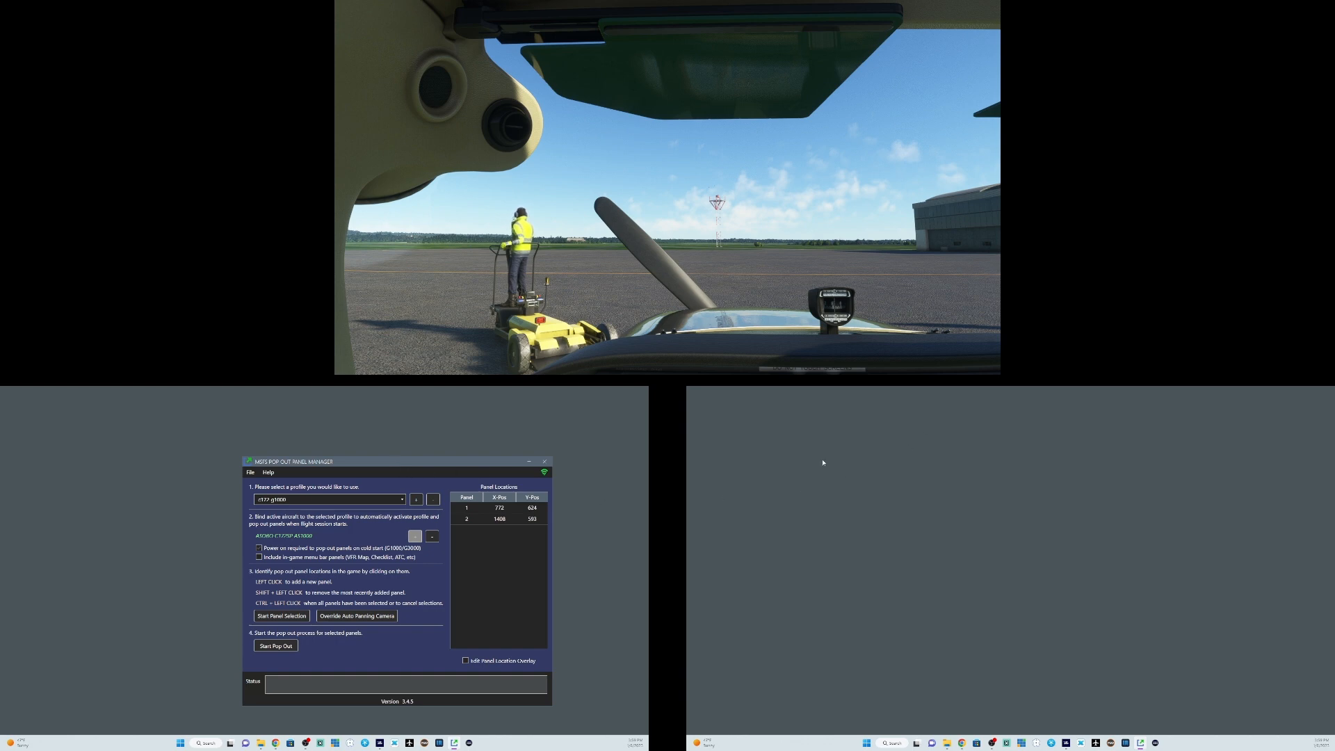
pyautogui.click(272, 647)
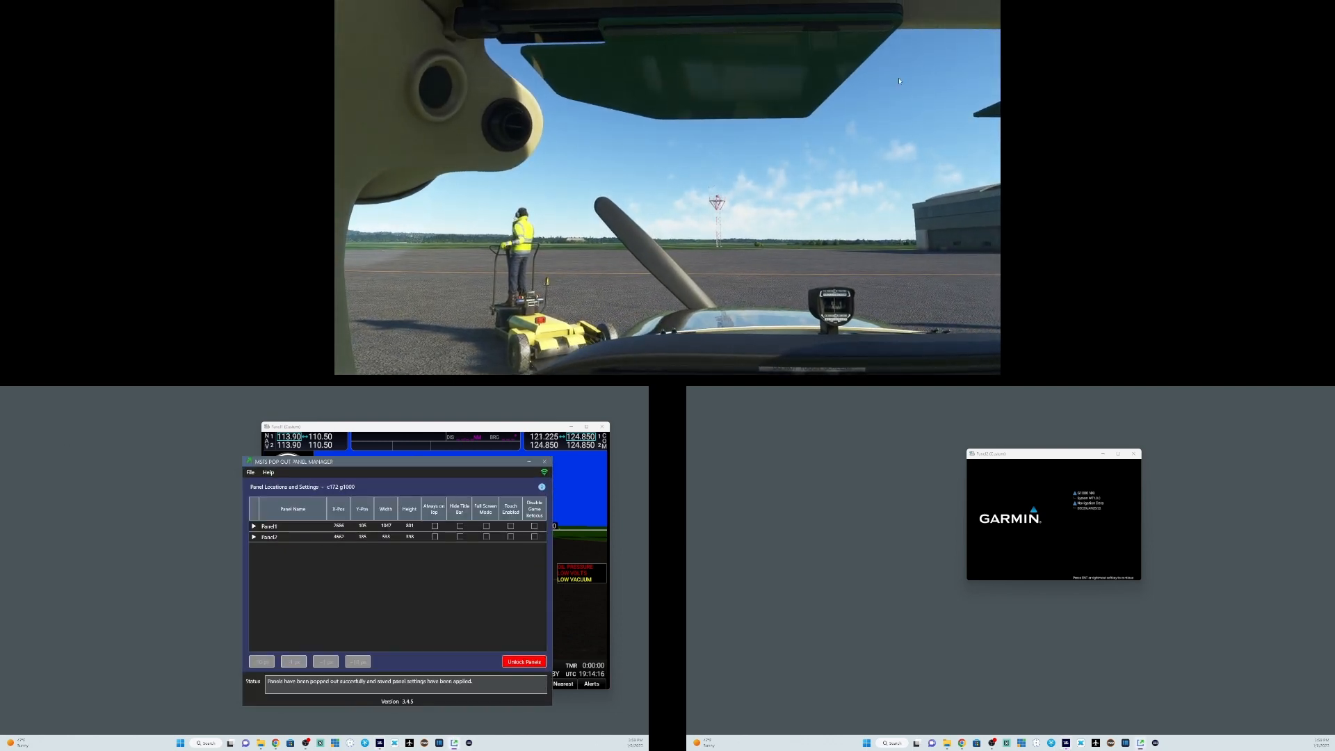
pyautogui.click(528, 464)
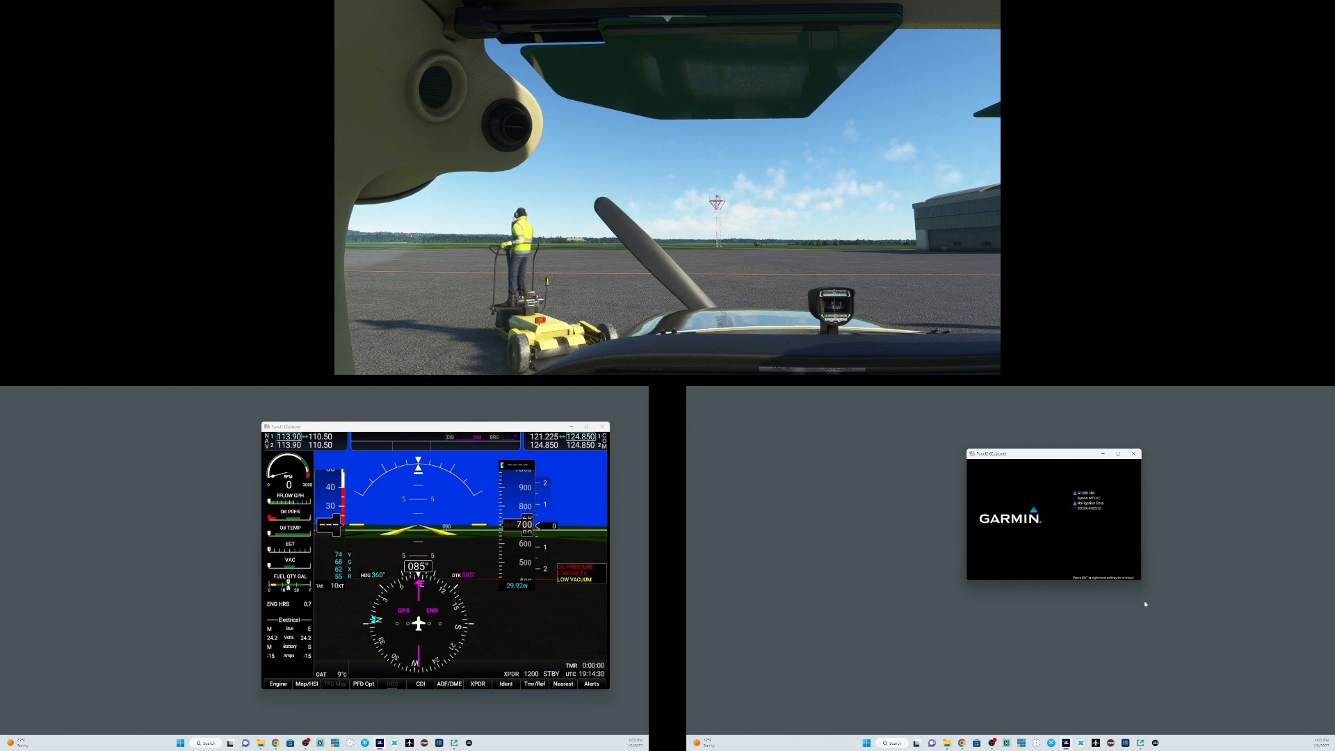
# Step: Open the Pop Out Panel Manager preferences and review the application, auto pop out panel and pop out settings
pyautogui.click(1141, 743)
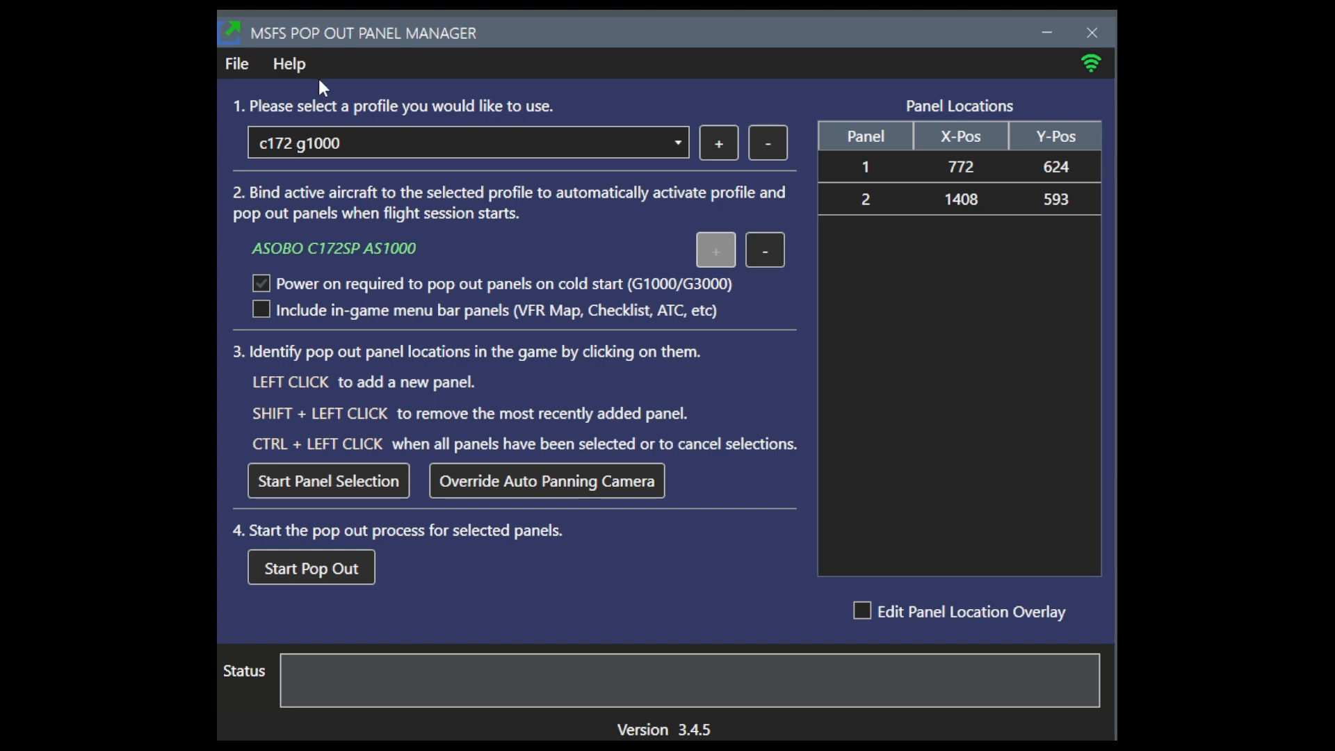
pyautogui.click(236, 66)
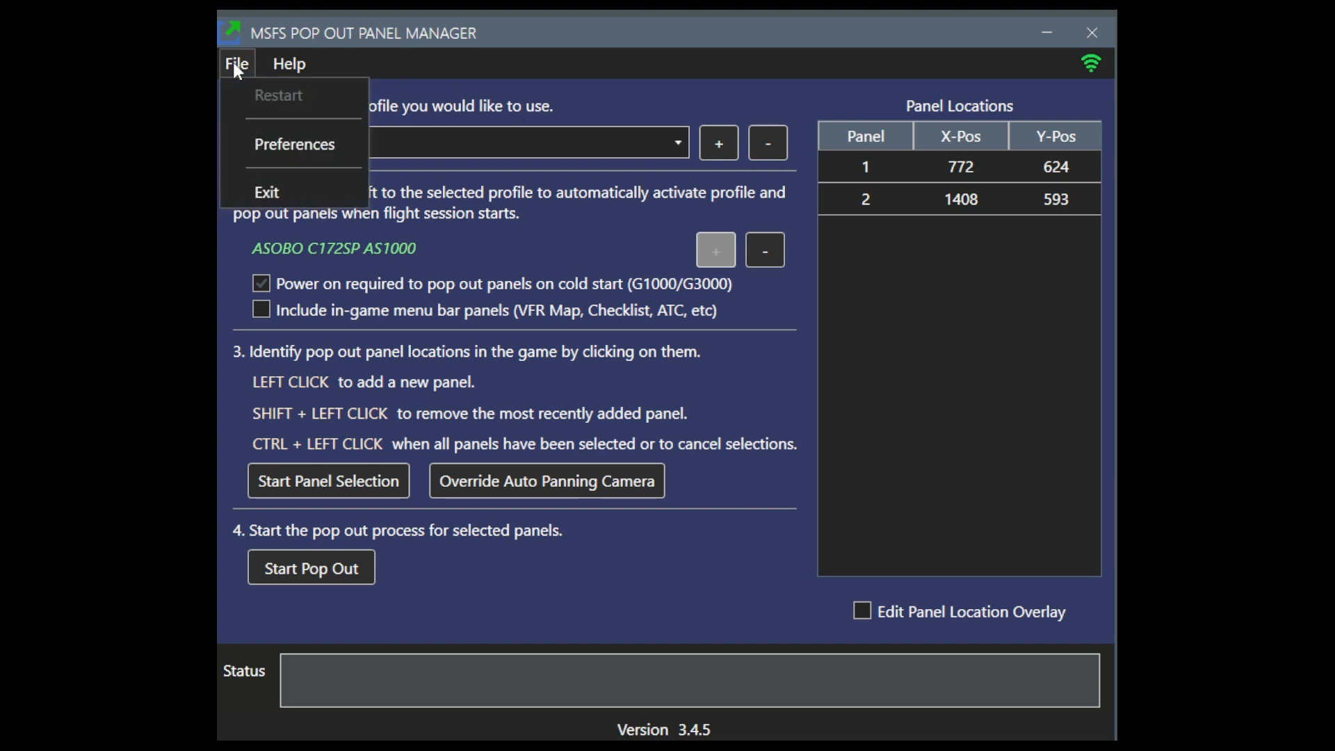
pyautogui.click(298, 146)
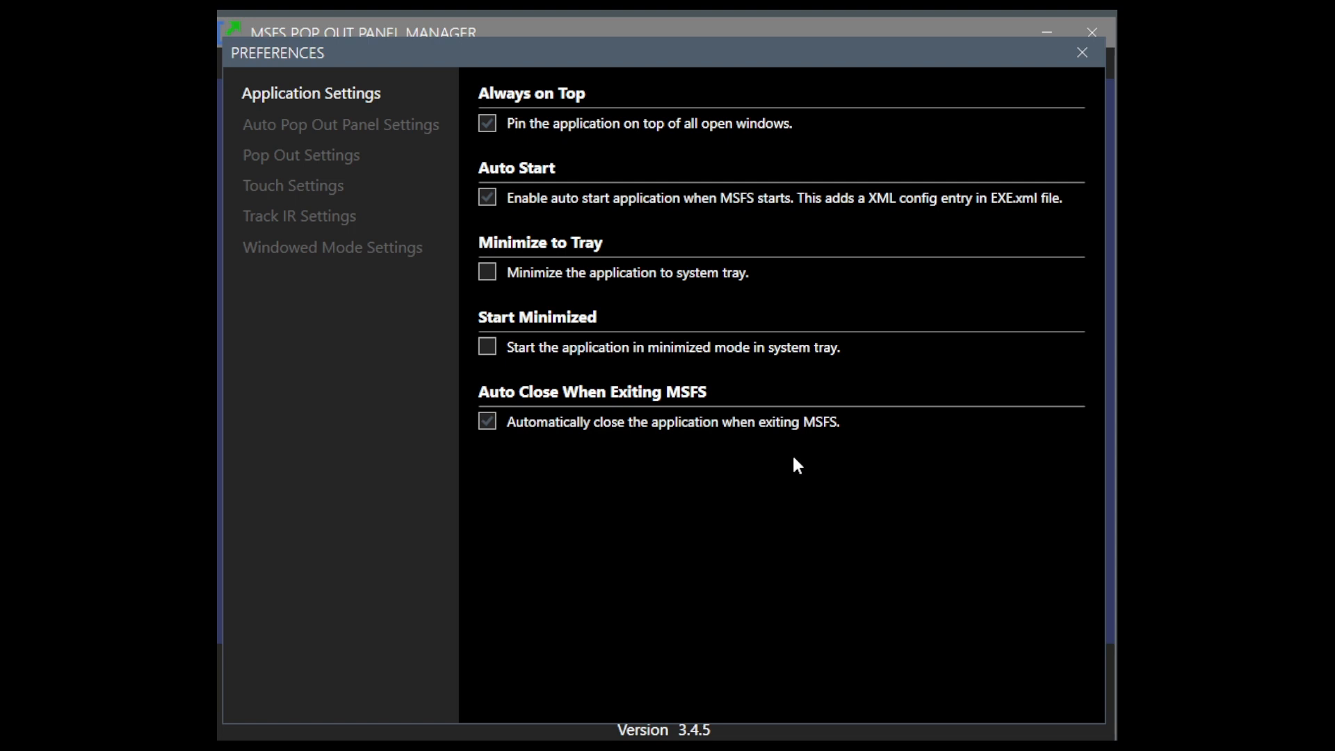
pyautogui.click(318, 131)
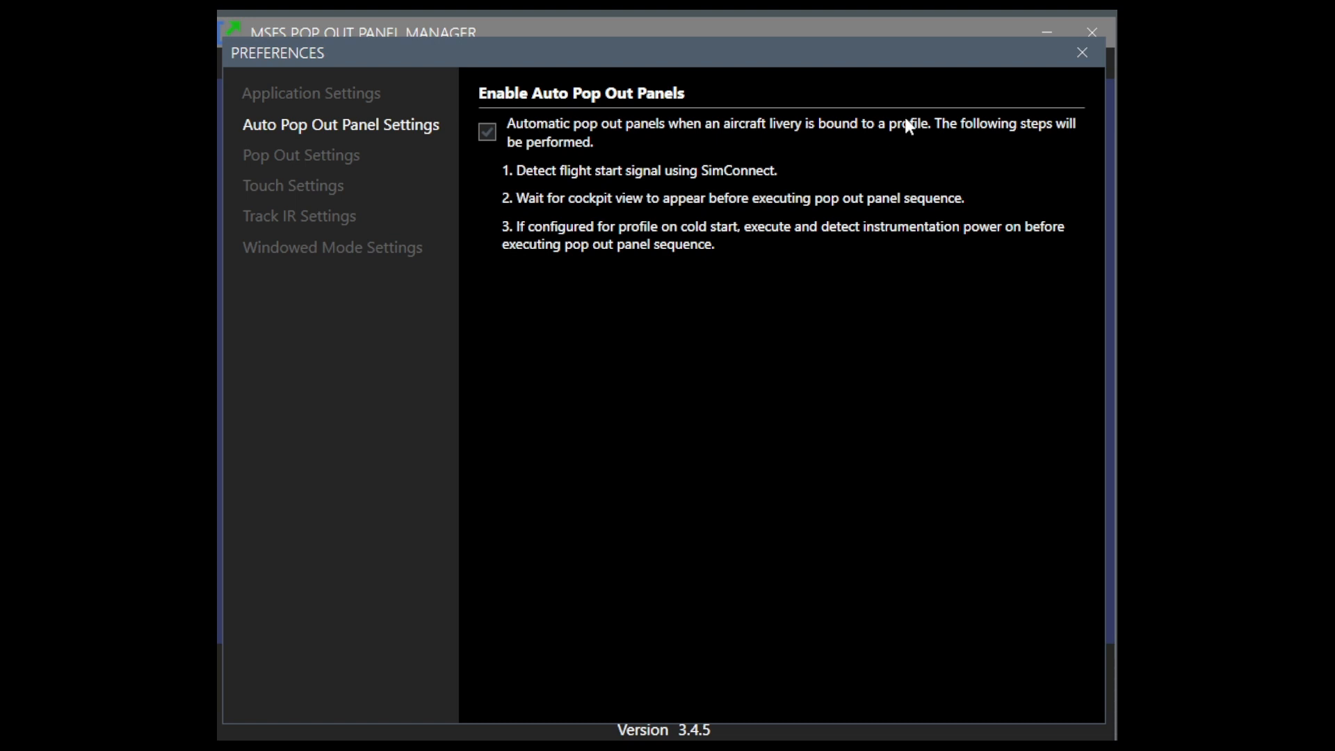
pyautogui.click(322, 159)
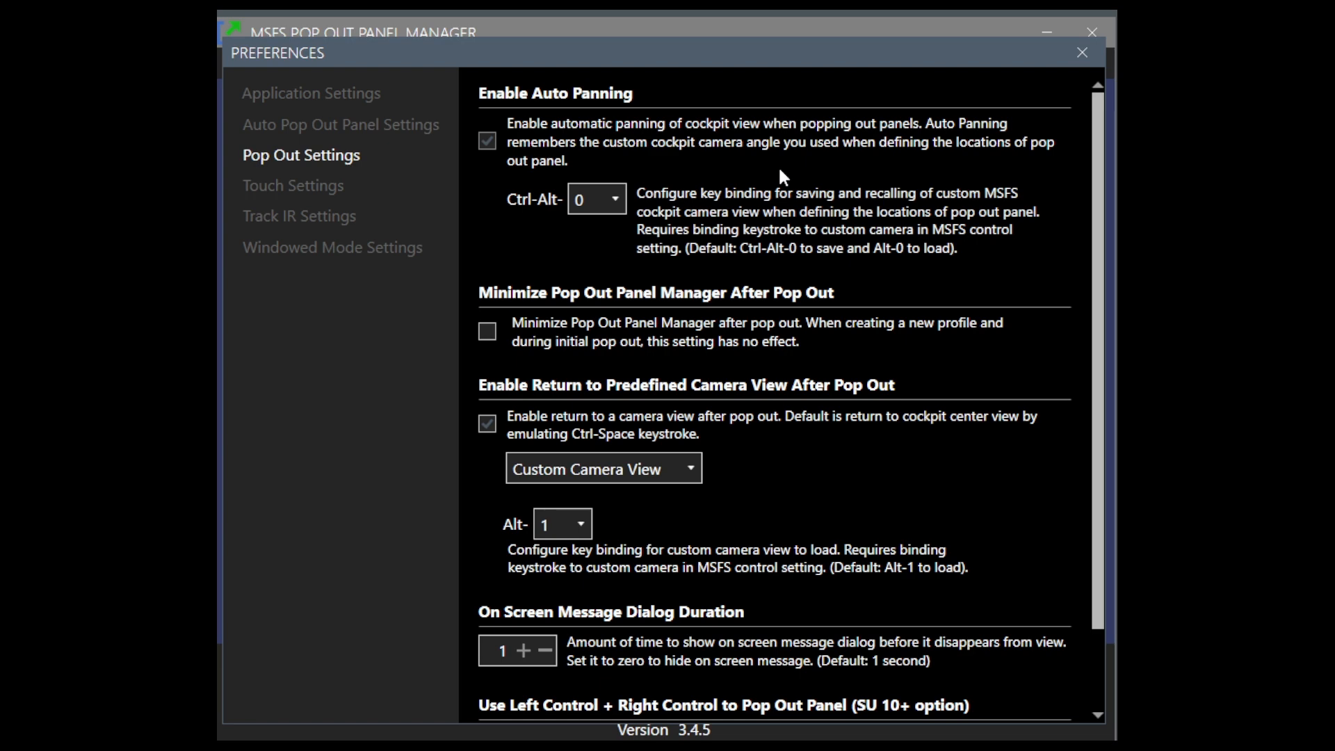
pyautogui.scroll(-1, 954, 277)
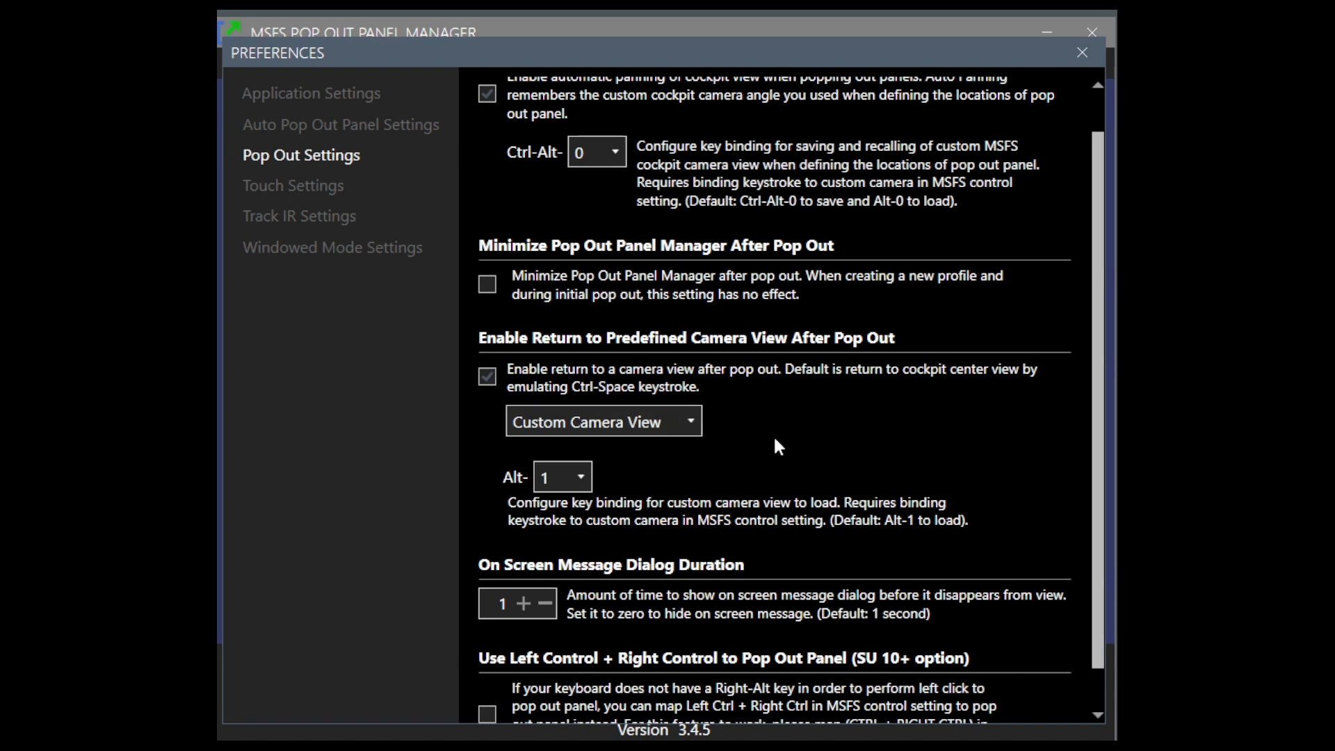
pyautogui.scroll(-1, 866, 468)
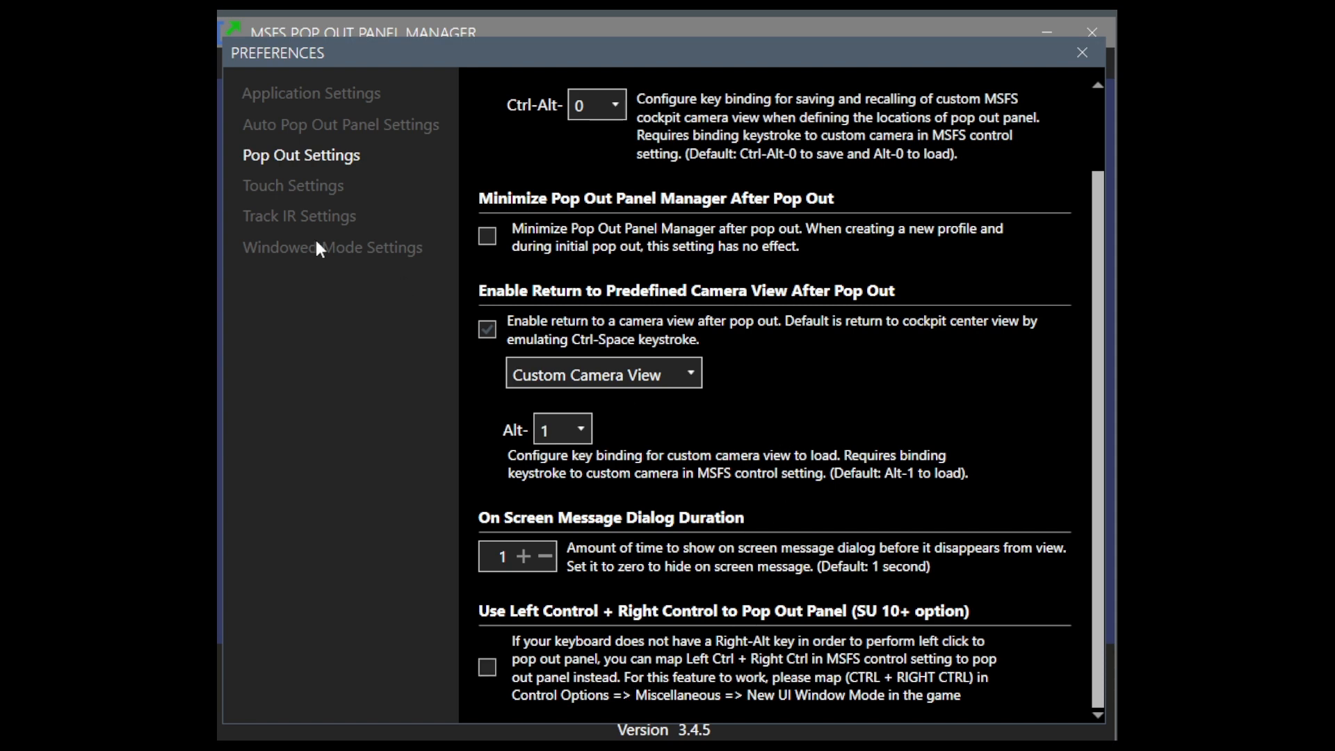
# Step: Review the touch, Track IR and windowed mode settings, and close the preferences
pyautogui.click(311, 194)
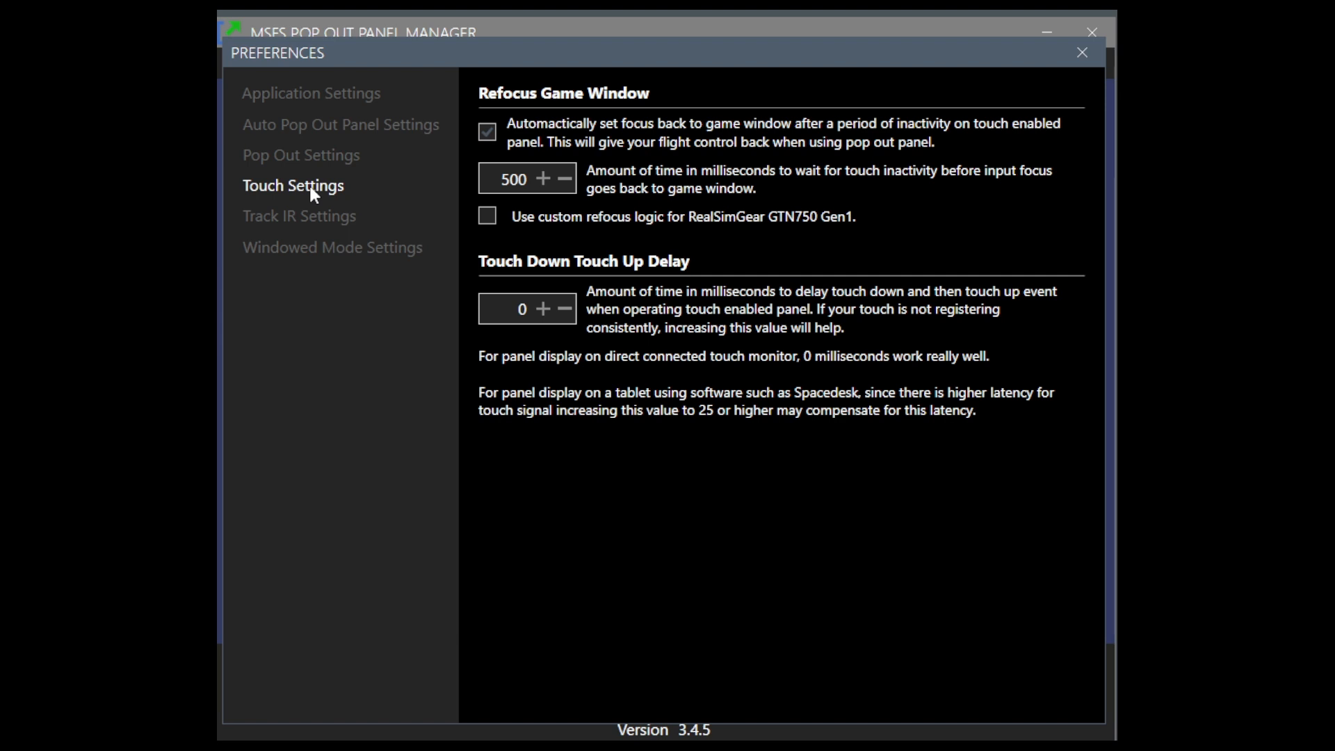
pyautogui.click(312, 228)
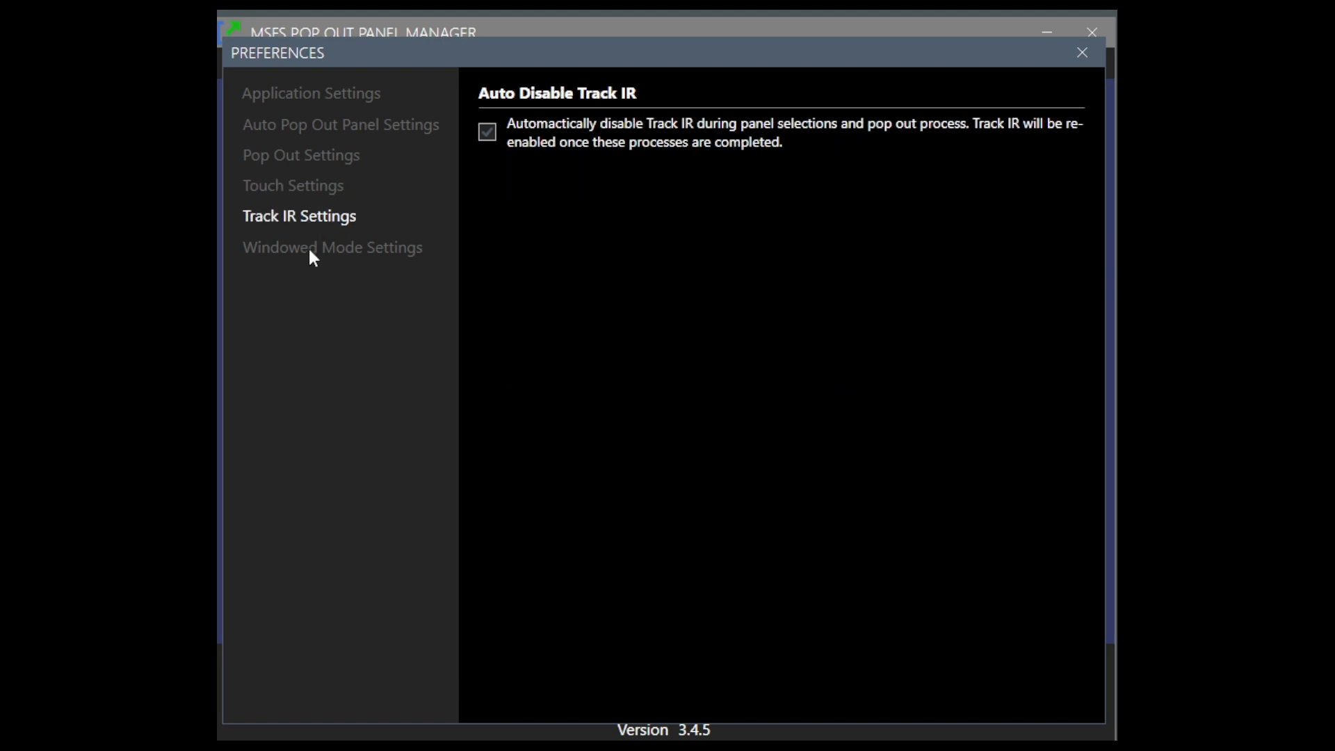
pyautogui.click(310, 256)
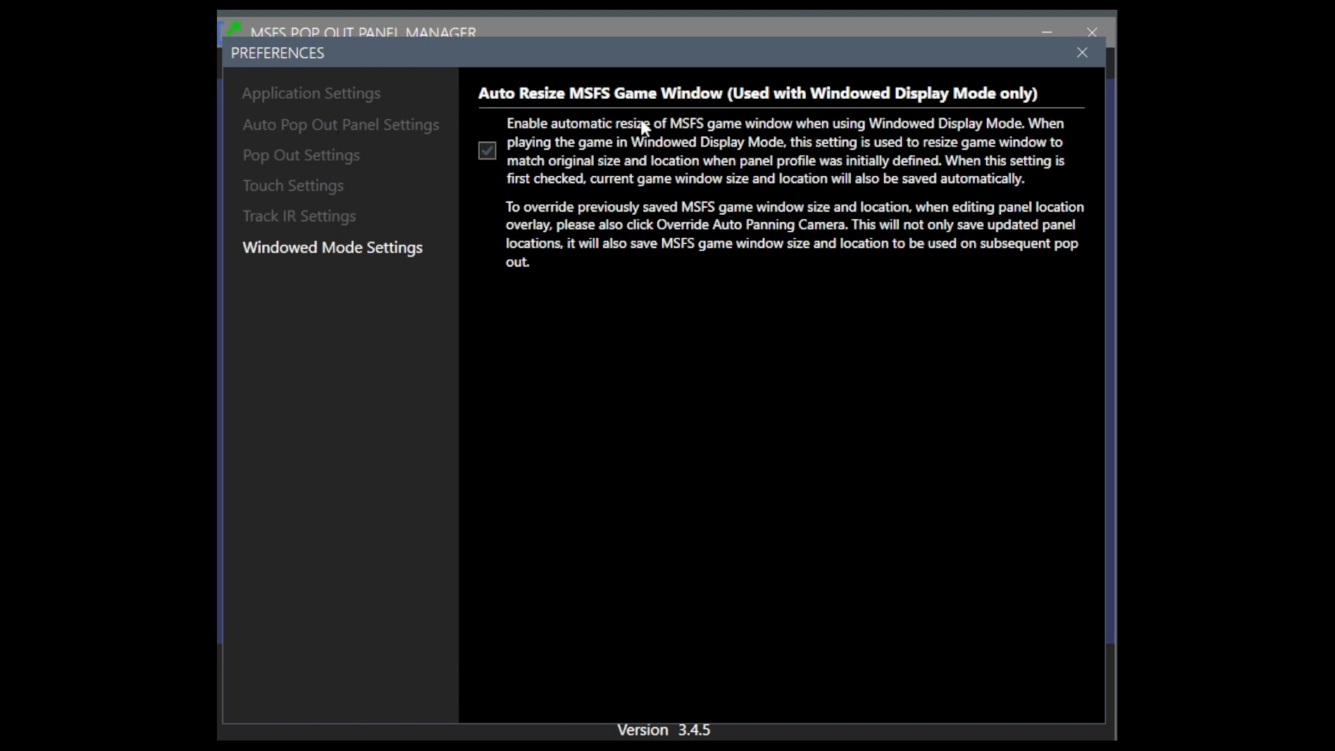
pyautogui.click(1082, 52)
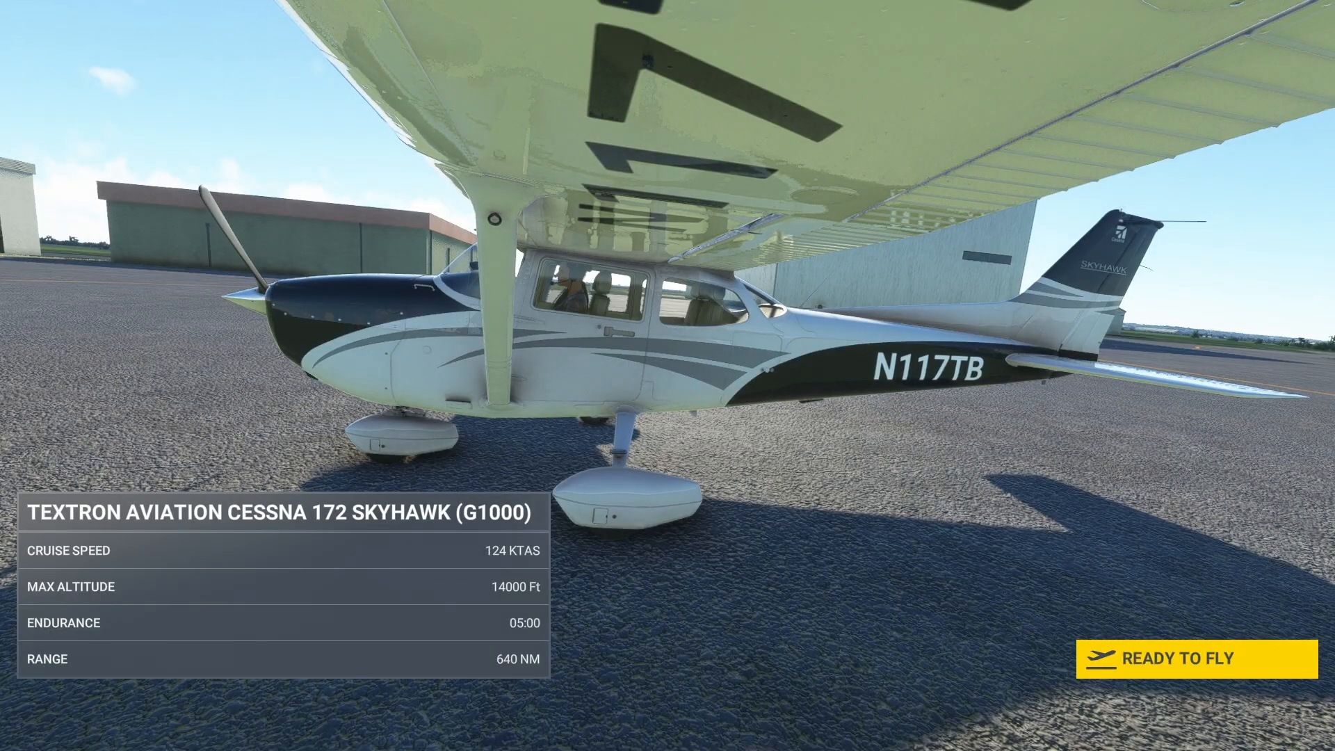
# Step: Start the Cessna 172 Skyhawk (G1000) flight and aim the cockpit view at the instrument panel
pyautogui.click(1227, 665)
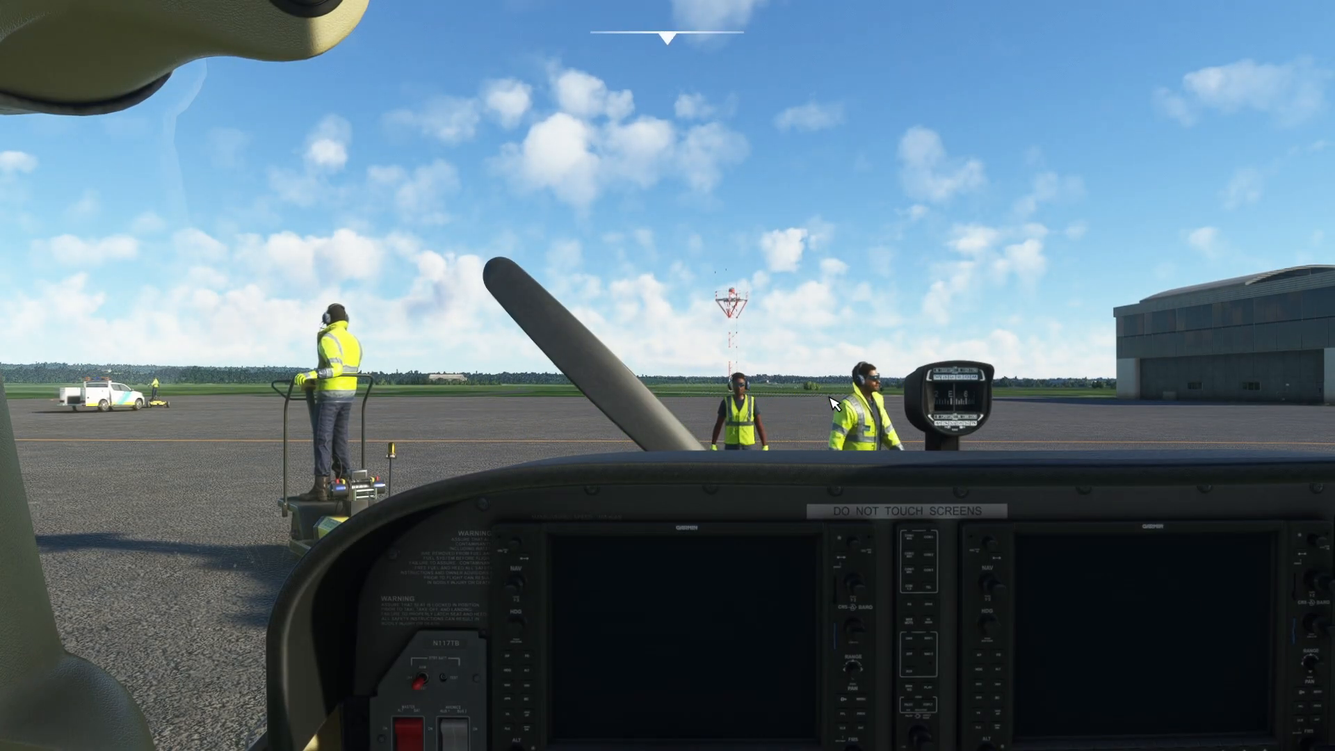
pyautogui.moveTo(668, 376); pyautogui.dragTo(772, 543)
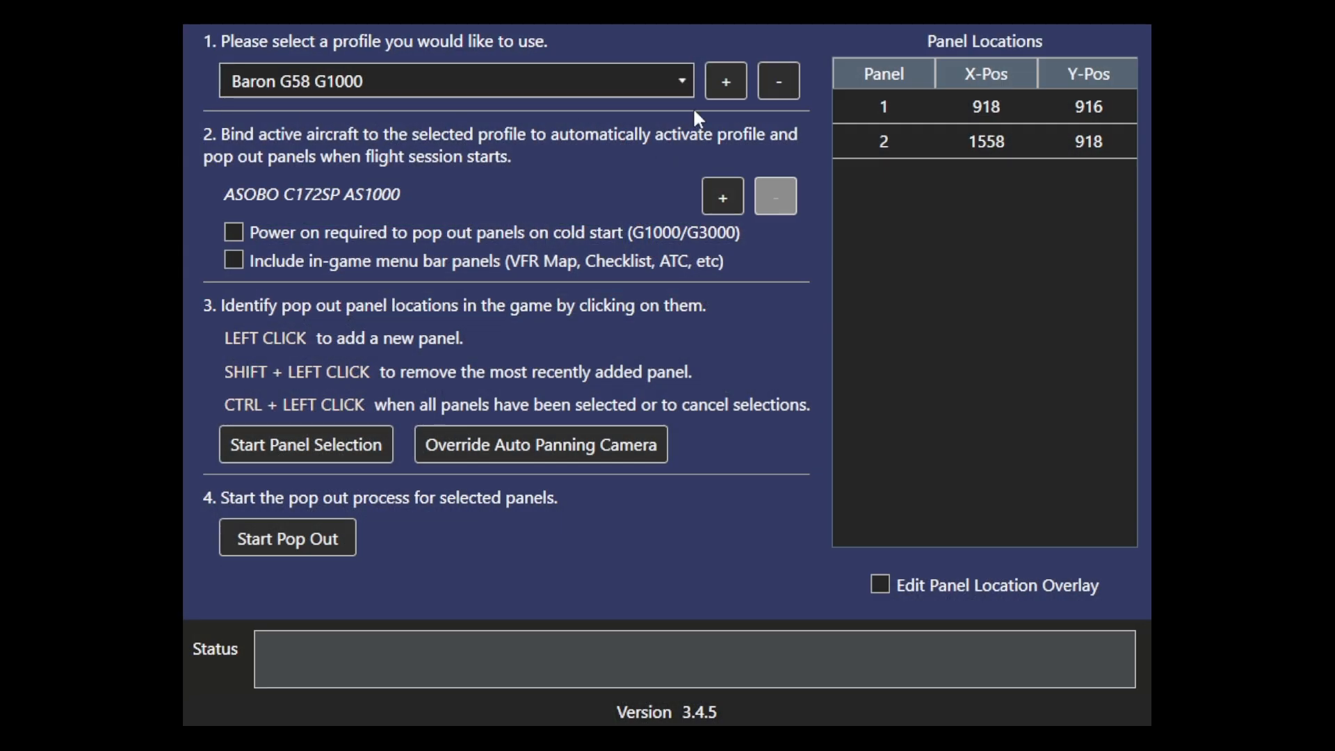
# Step: Add a new pop-out profile named c172 without copying an existing profile
pyautogui.click(726, 80)
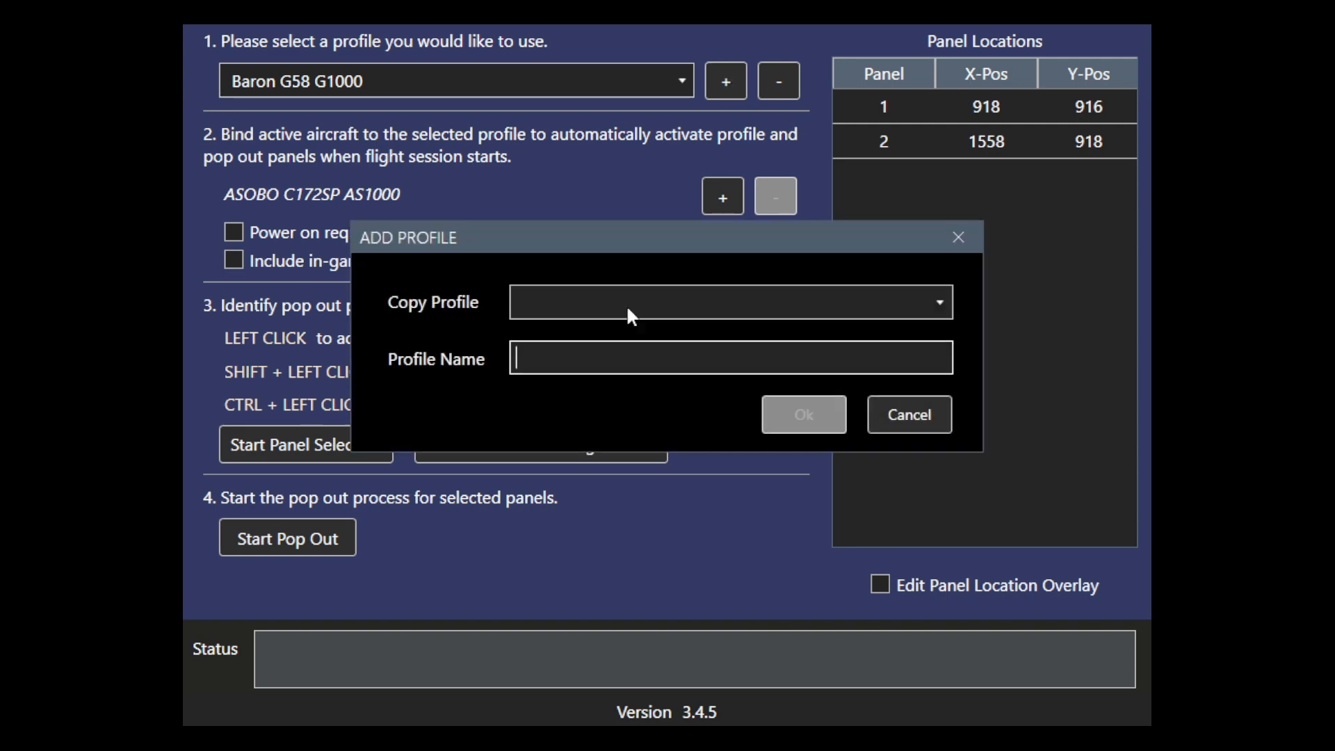
pyautogui.write('c172')
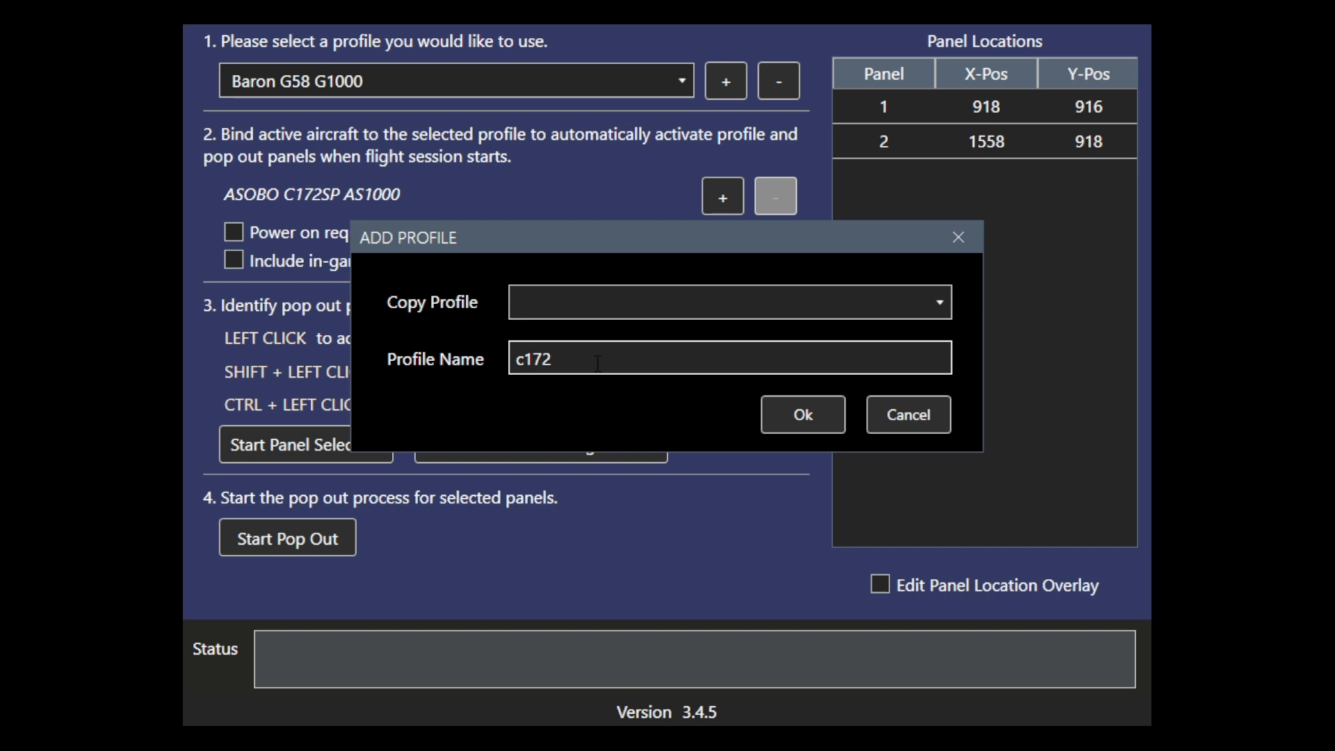
pyautogui.click(795, 423)
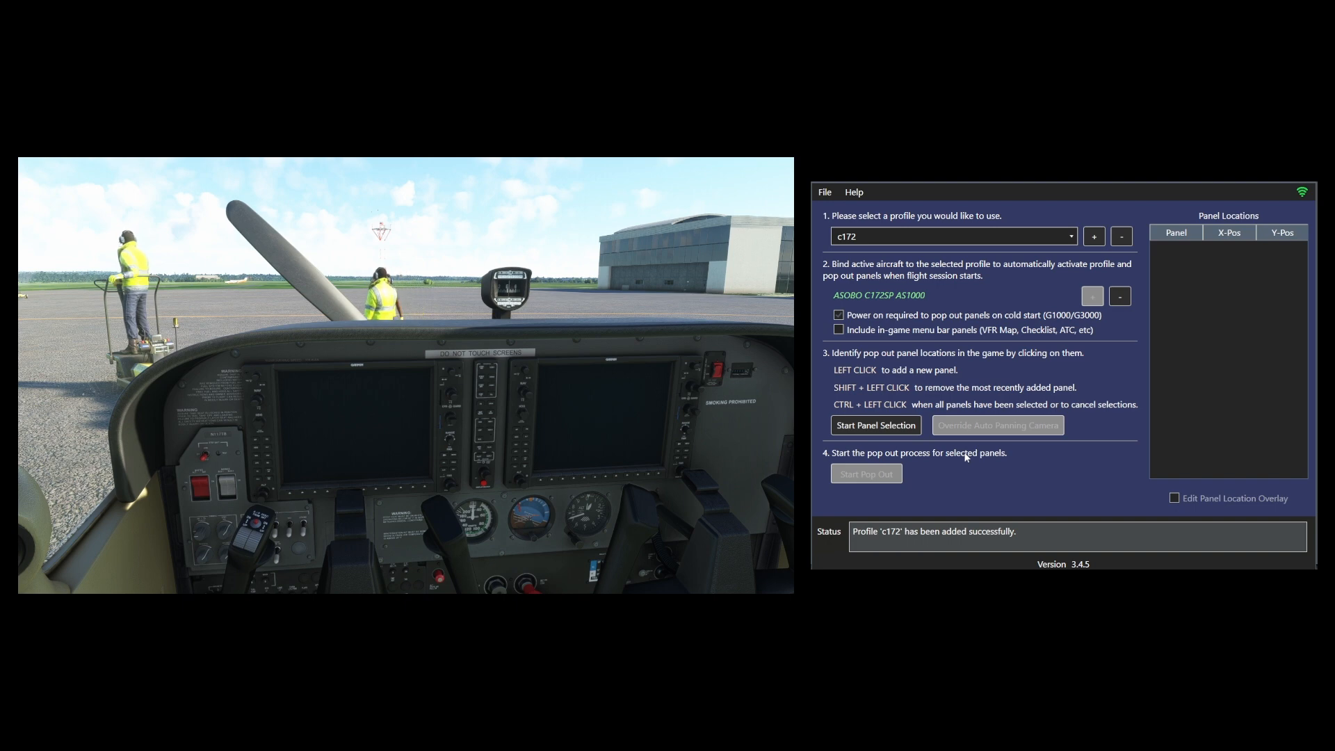
# Step: Mark the pilot-side G1000 screen as panel 1 and the other as panel 2 for the c172 profile, and pop both out
pyautogui.click(873, 429)
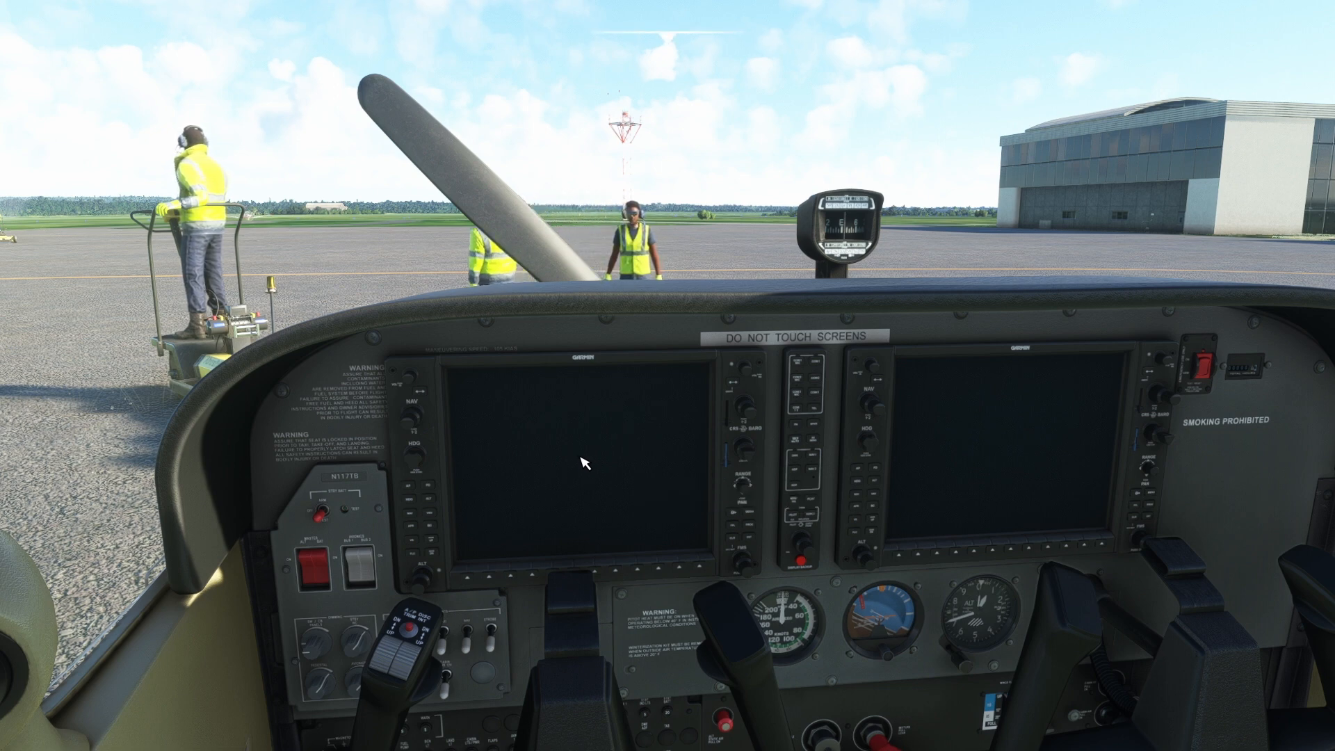
pyautogui.click(573, 452)
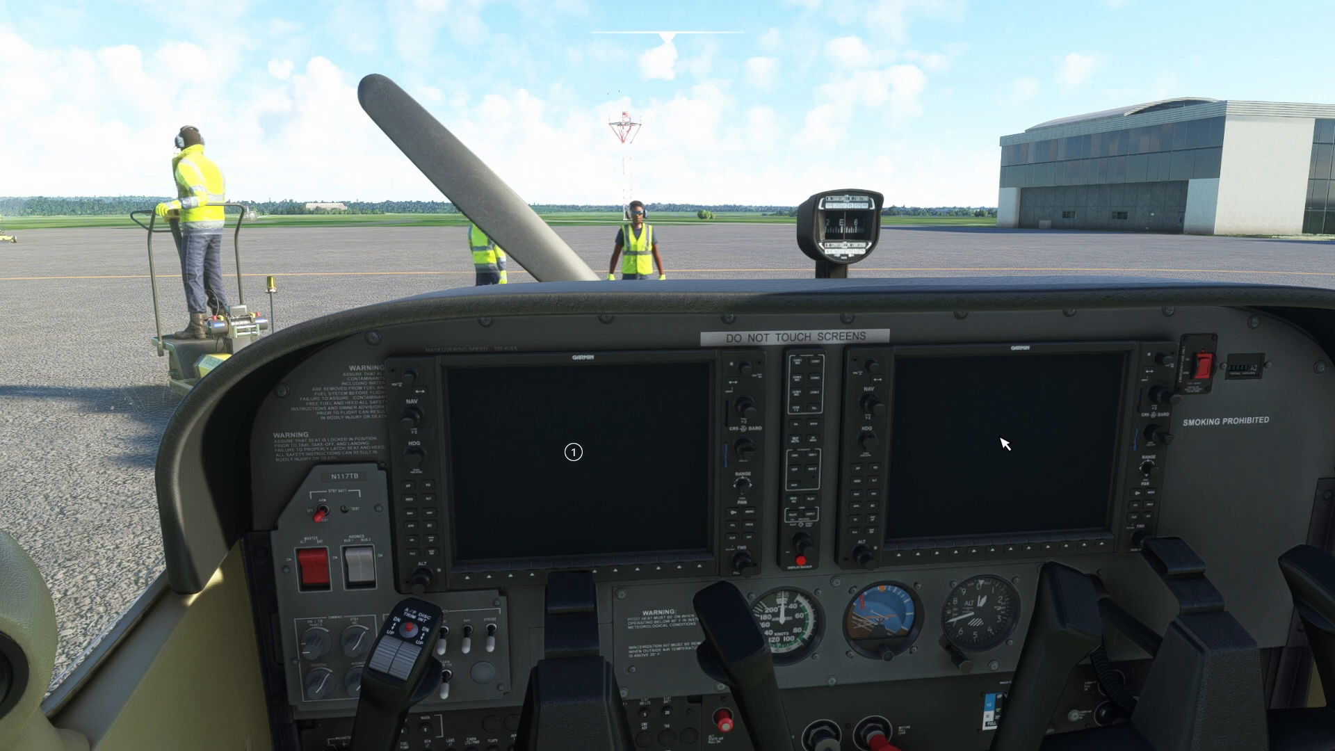
pyautogui.click(997, 436)
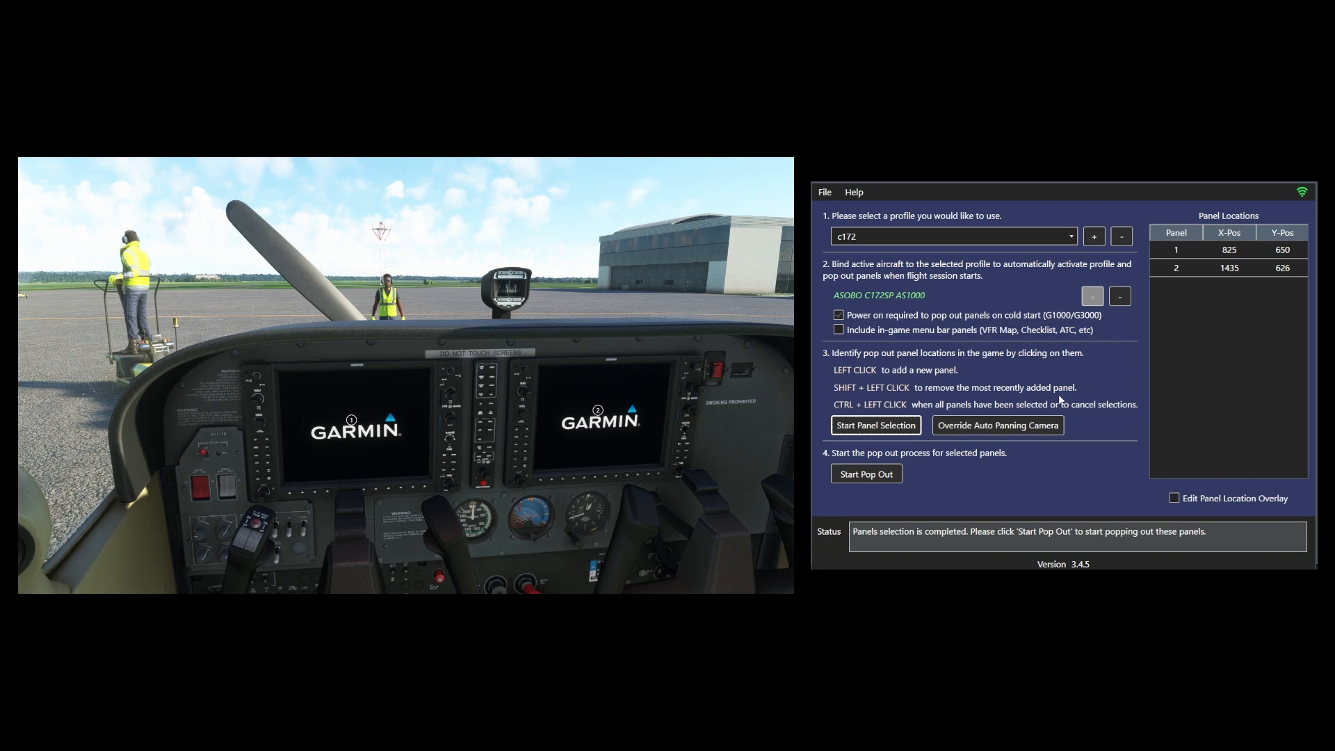
pyautogui.click(864, 475)
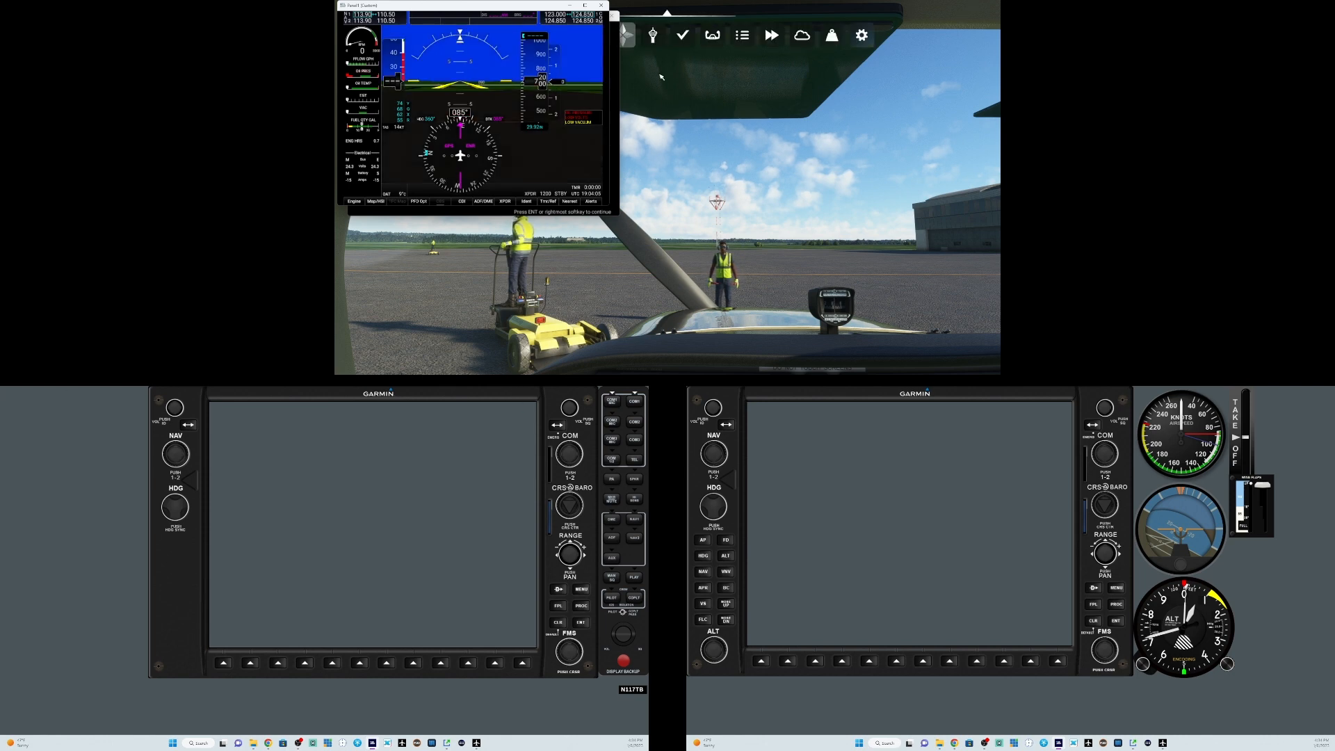
# Step: Move the Panel1 window into the Garmin bezel on the lower-left monitor and resize it to fill the bezel's screen opening
pyautogui.moveTo(468, 9); pyautogui.dragTo(568, 44)
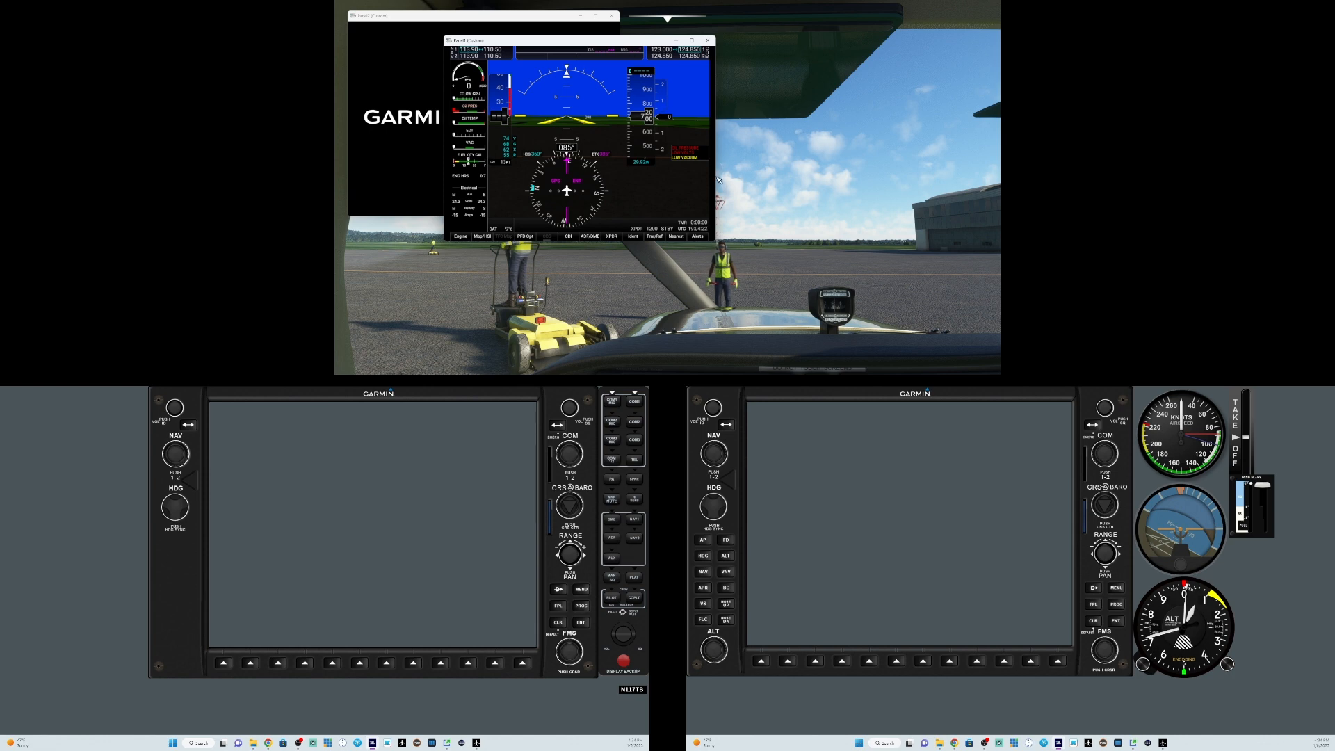
pyautogui.moveTo(716, 177); pyautogui.dragTo(706, 174)
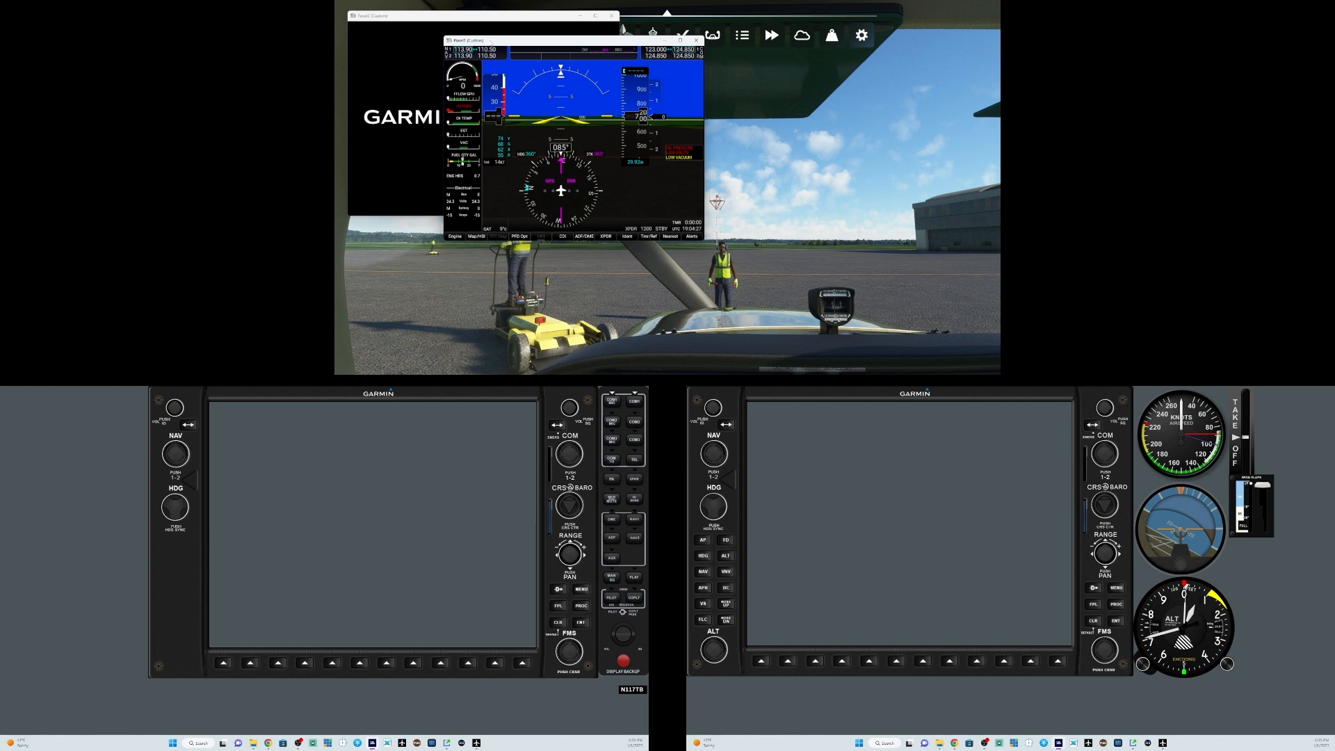
pyautogui.moveTo(492, 41); pyautogui.dragTo(253, 400)
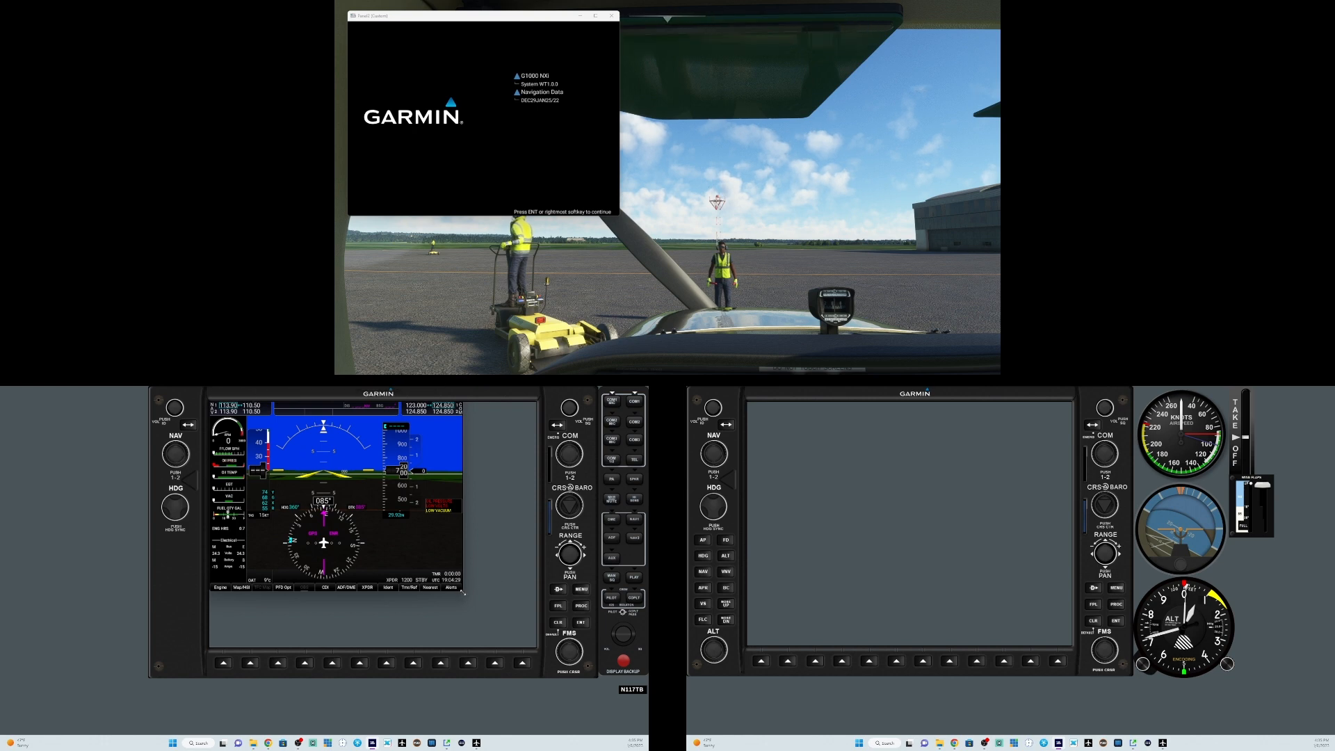
pyautogui.moveTo(463, 592); pyautogui.dragTo(537, 649)
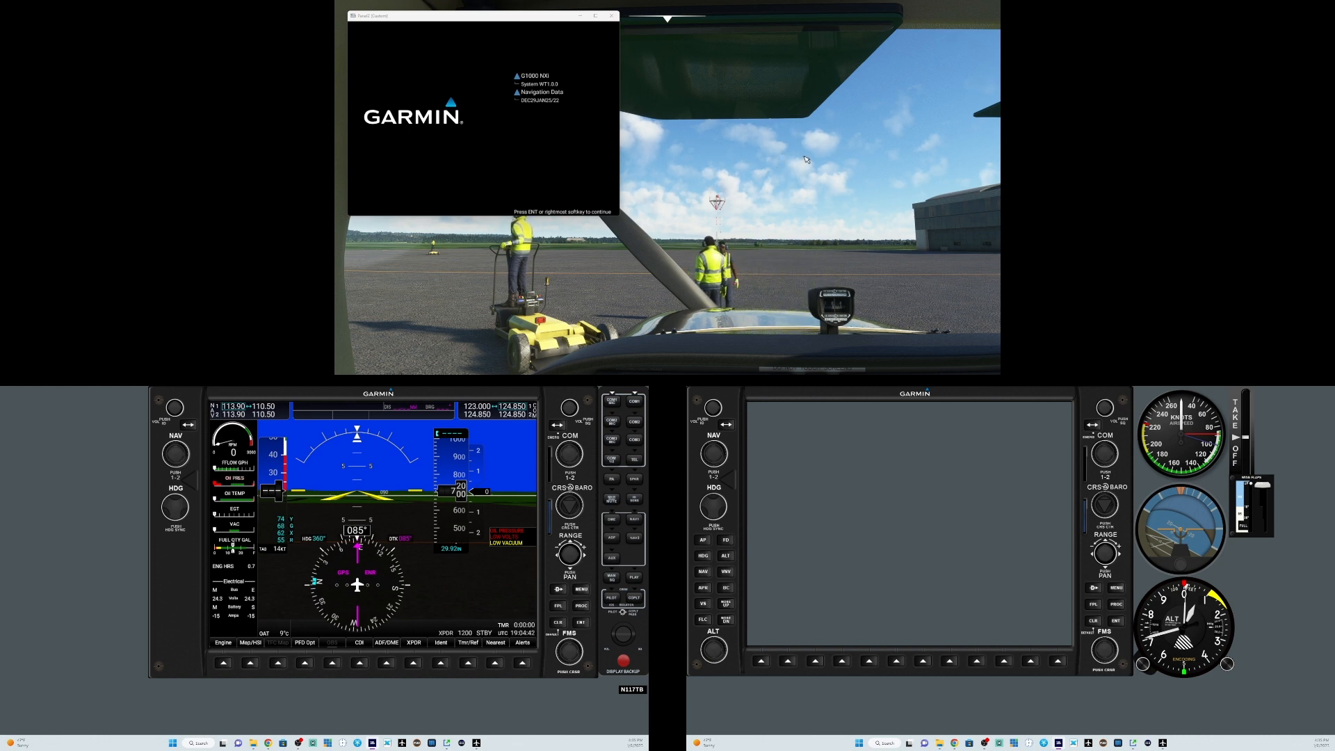
# Step: Bring the second G1000 screen into view, acknowledge its Garmin startup page to show the navigation map, and reset the cockpit view
pyautogui.moveTo(778, 164); pyautogui.dragTo(812, 162)
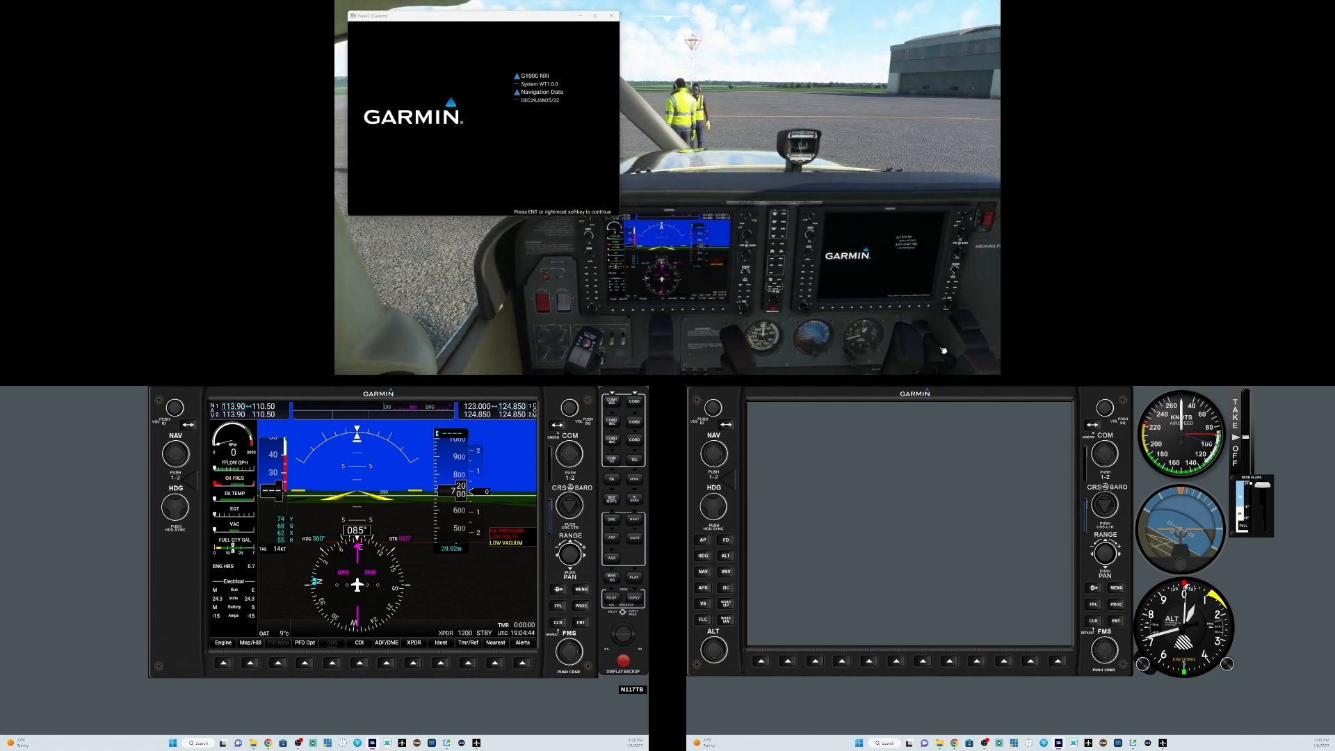
pyautogui.scroll(6, 942, 317)
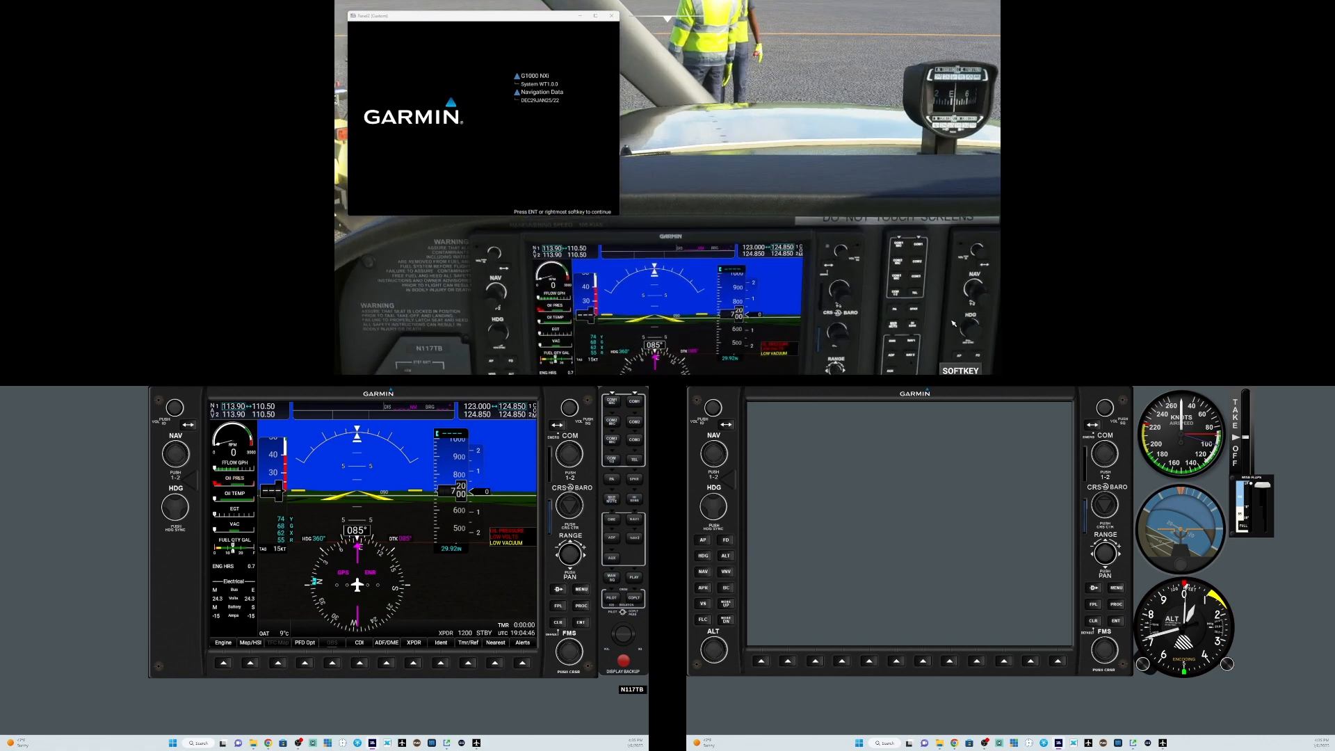
pyautogui.moveTo(799, 247); pyautogui.dragTo(911, 301)
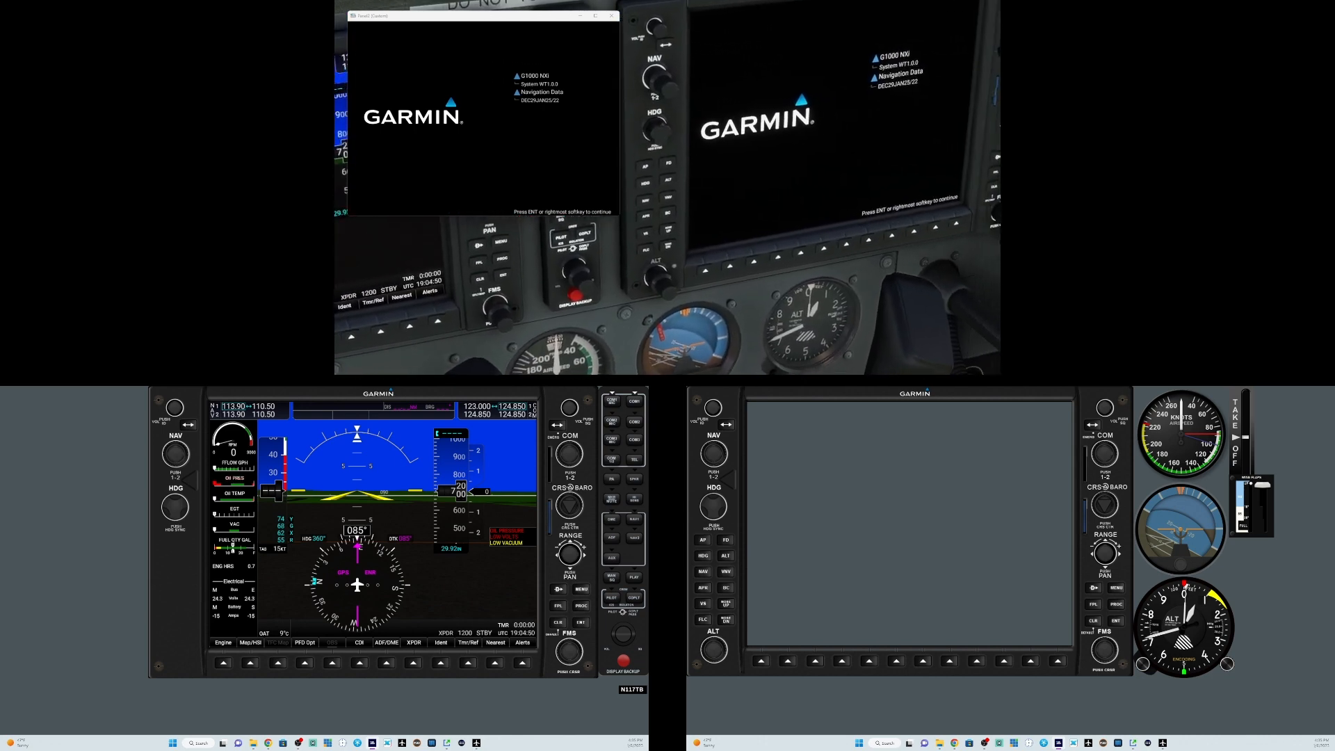
pyautogui.click(948, 224)
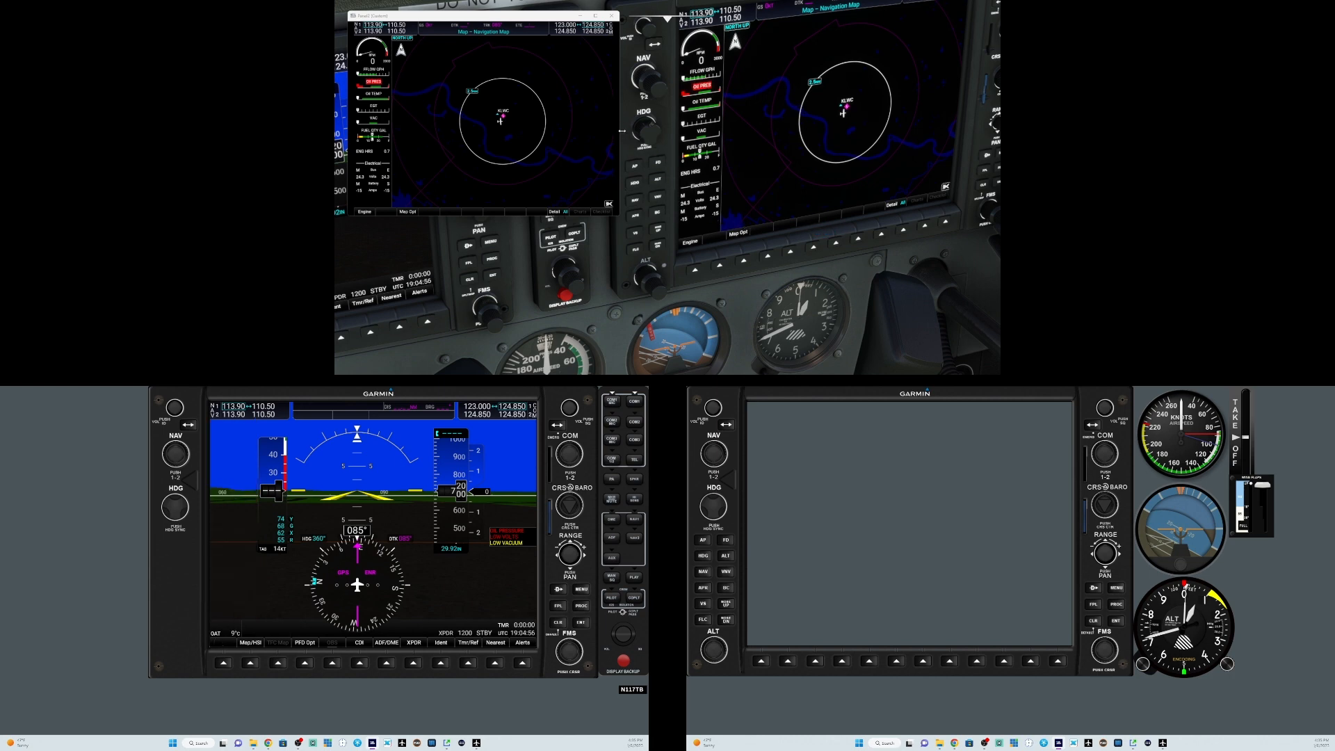
pyautogui.hotkey('ctrl', 'space')
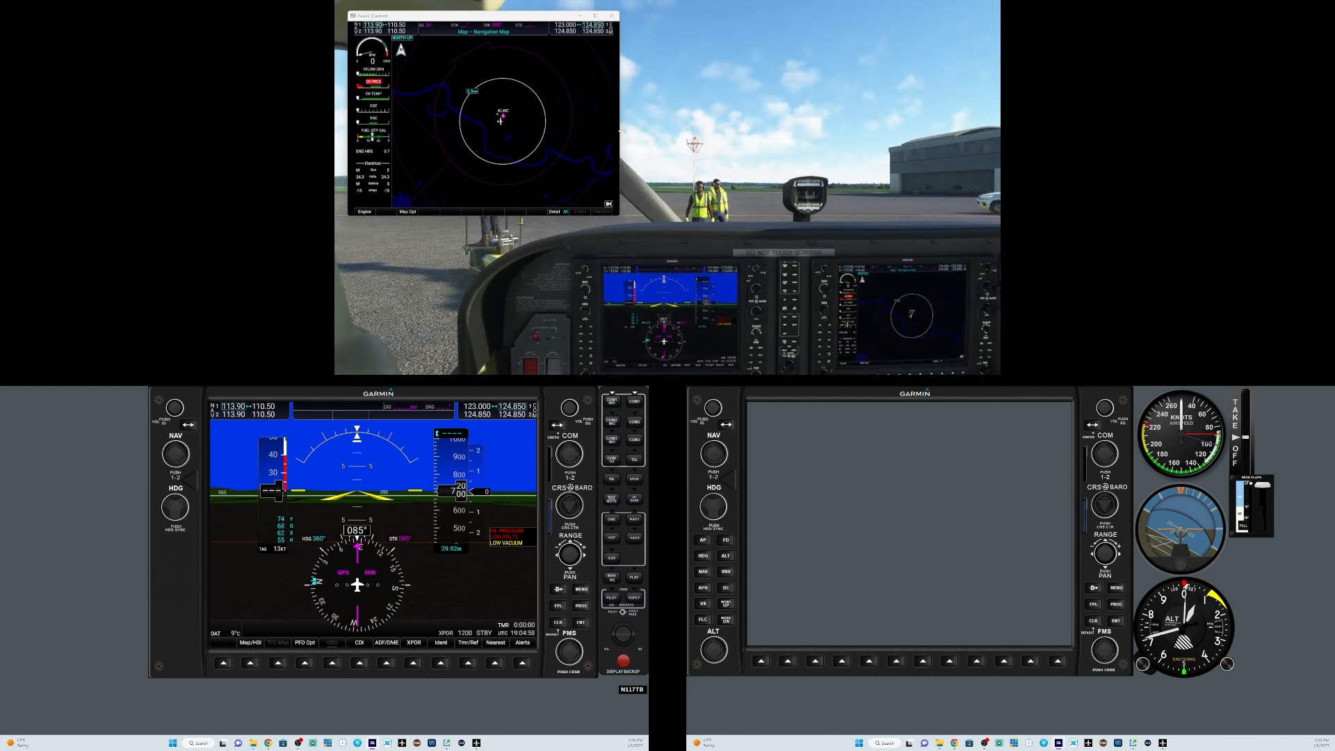
# Step: Move the Panel2 window into the Garmin bezel on the lower-right monitor and resize it to fill the bezel's screen opening
pyautogui.moveTo(621, 130); pyautogui.dragTo(611, 137)
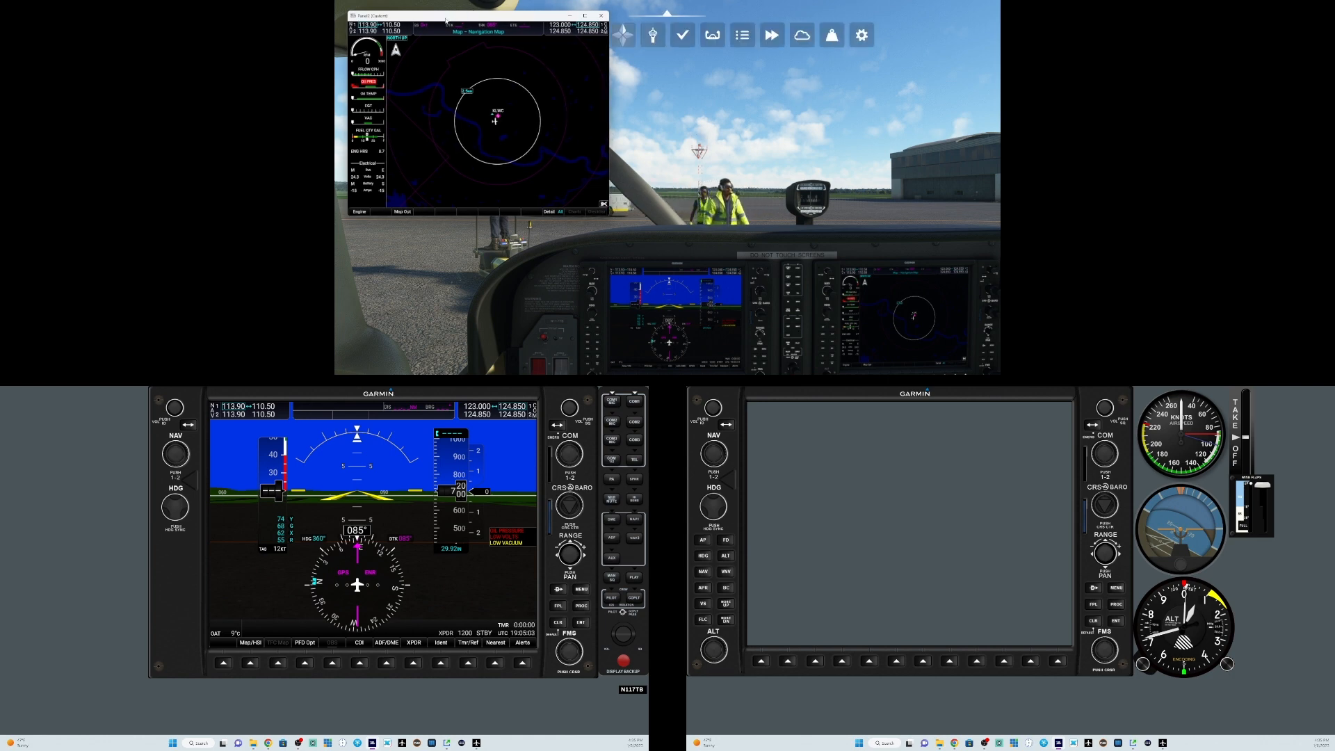
pyautogui.moveTo(446, 20); pyautogui.dragTo(822, 401)
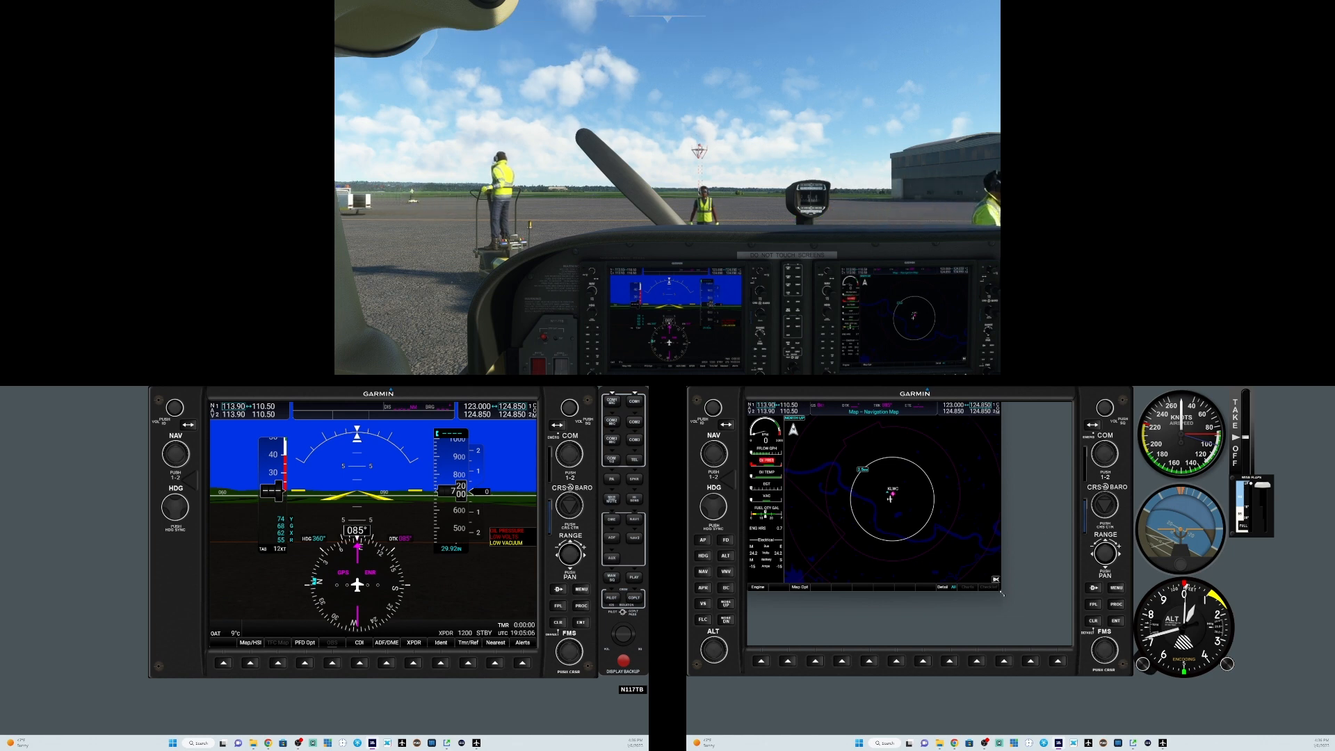
pyautogui.moveTo(1002, 592); pyautogui.dragTo(1076, 651)
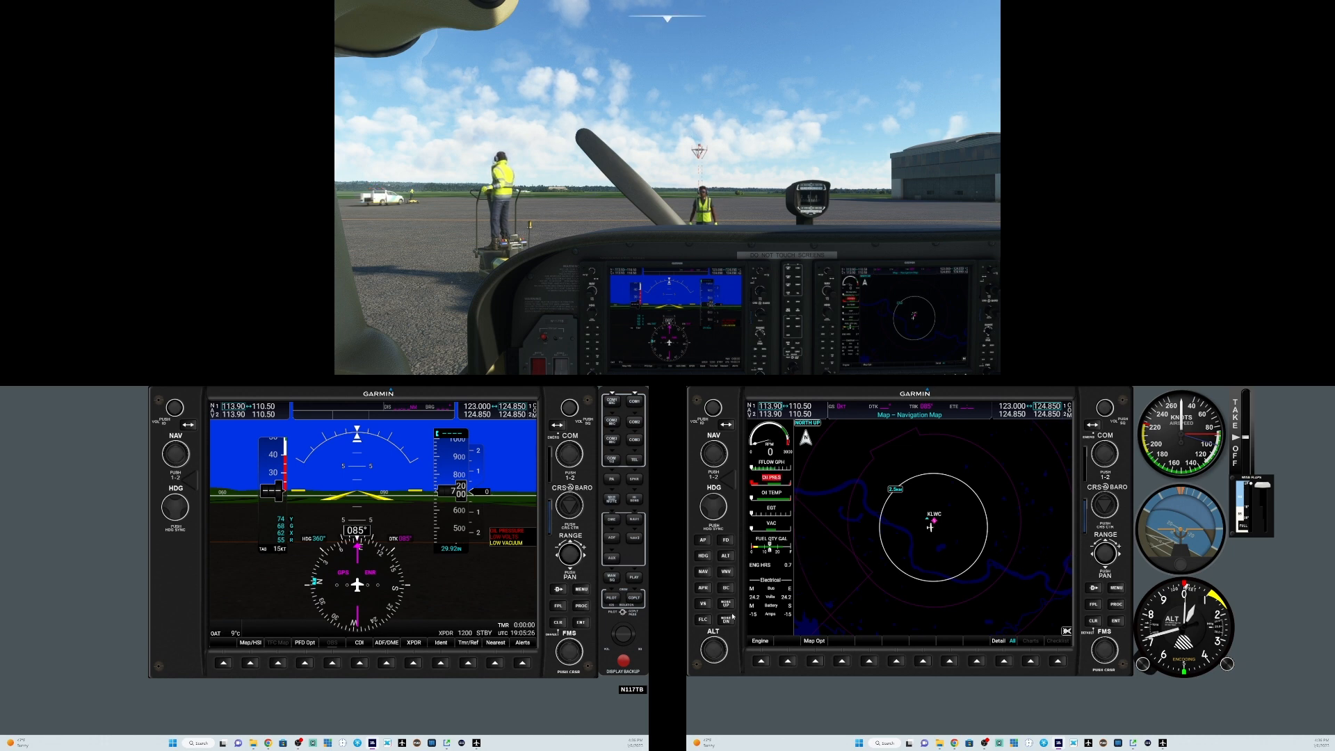
# Step: Switch to MSFS Pop Out Panel Manager and lock the panel locations of the c172 profile
pyautogui.moveTo(447, 744)
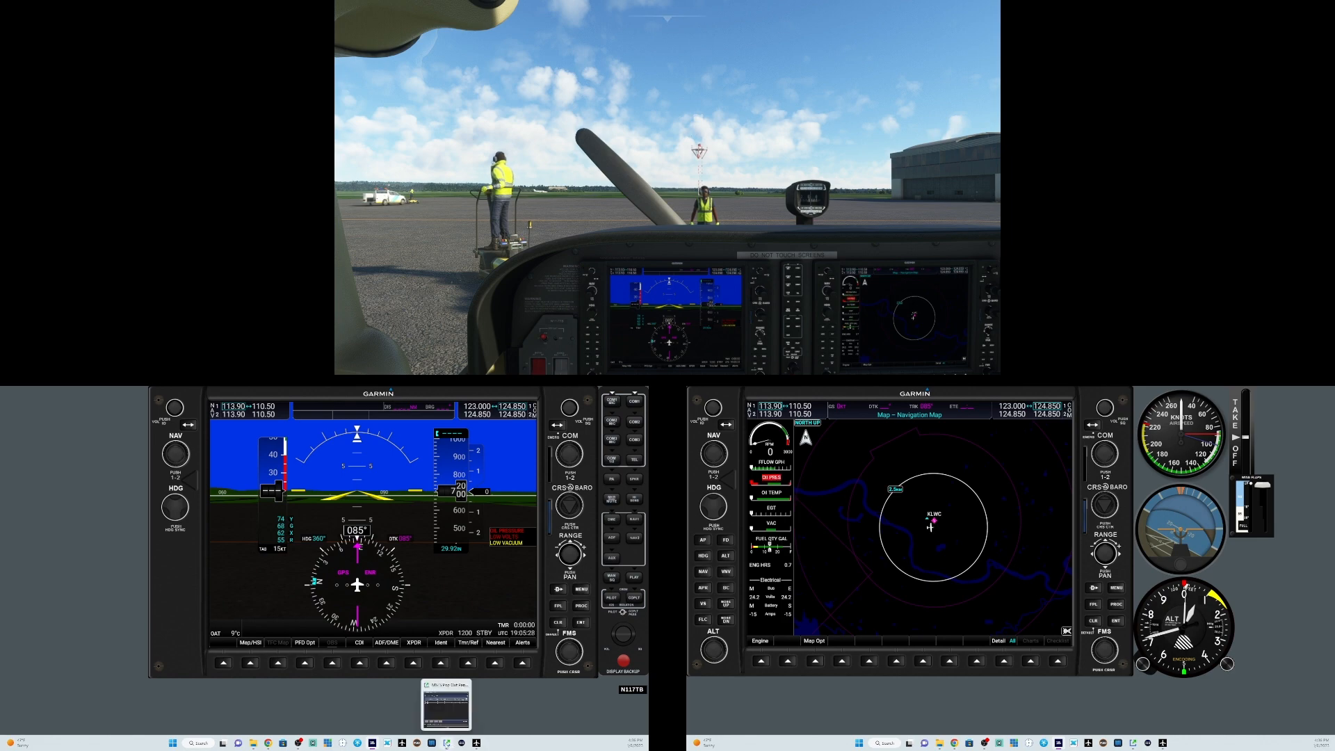
pyautogui.click(447, 743)
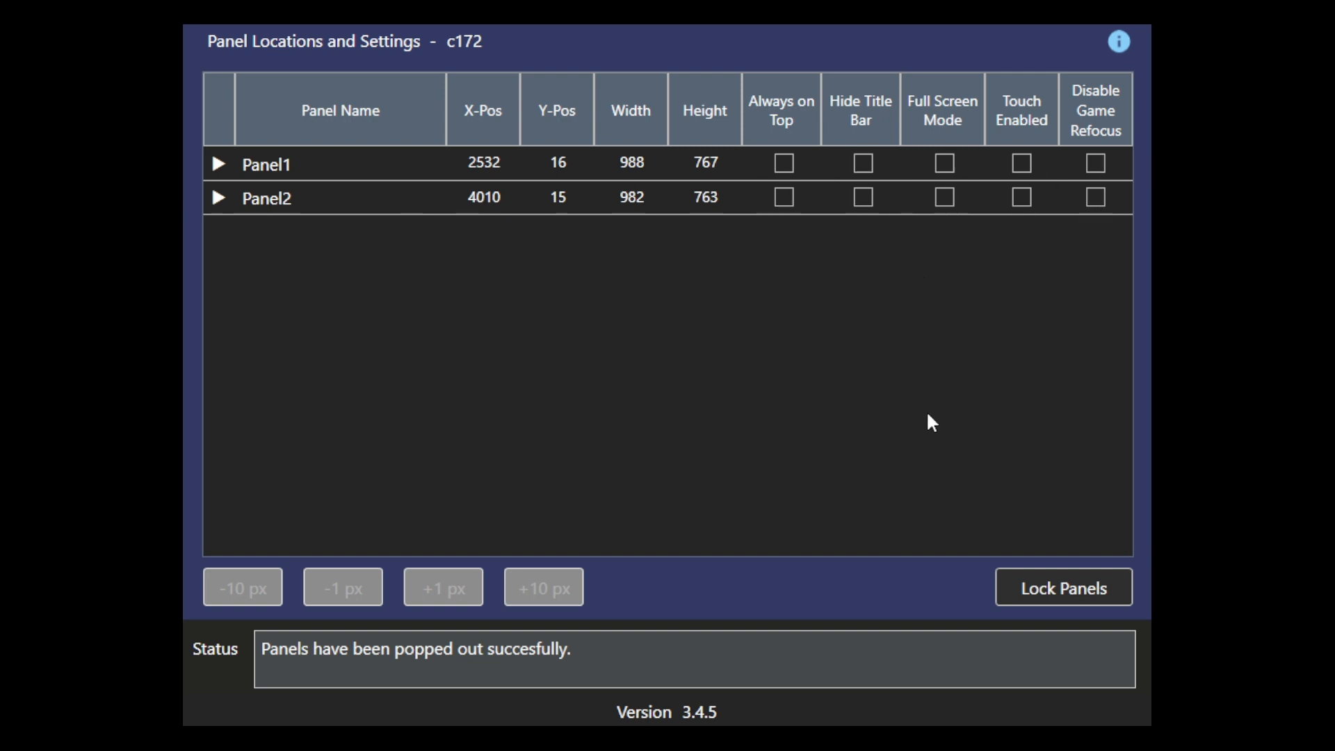
pyautogui.click(1057, 588)
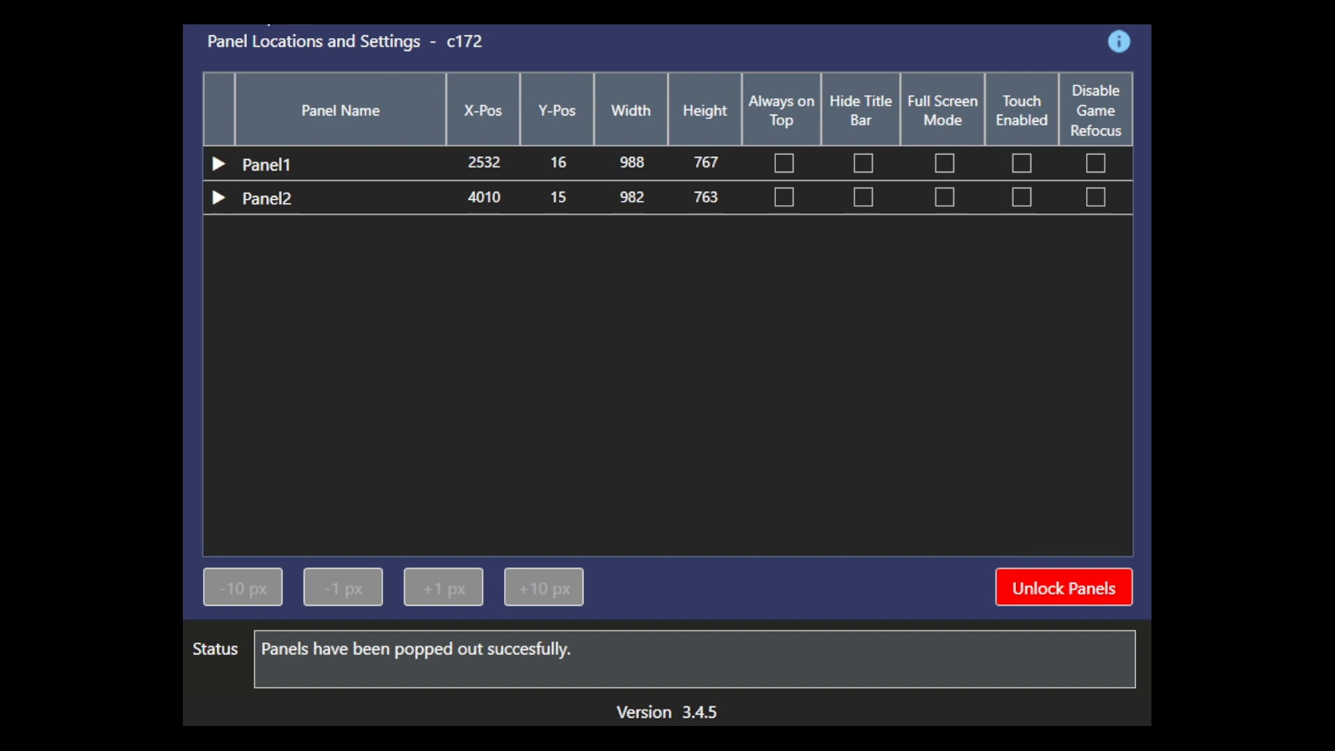
# Step: Restart the pop-out configuration and pop out the c172 profile's panels again
pyautogui.click(207, 5)
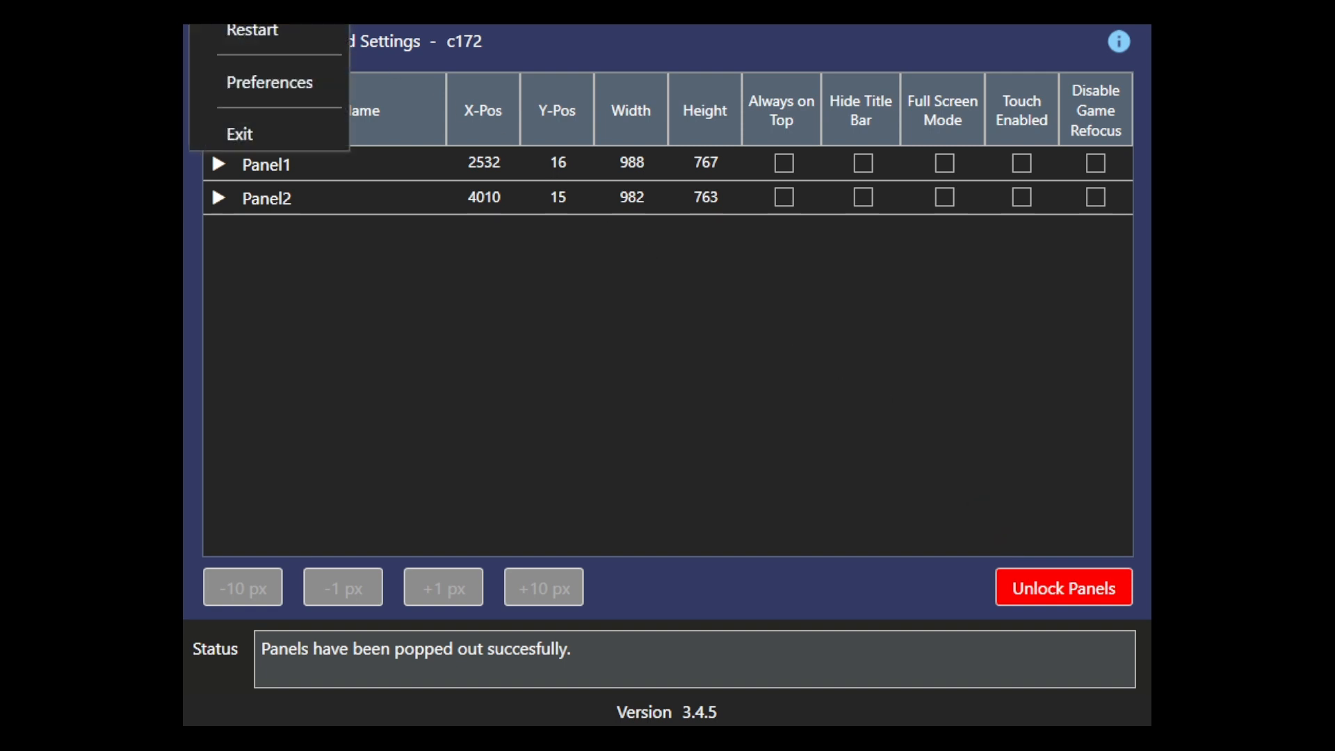
pyautogui.click(270, 36)
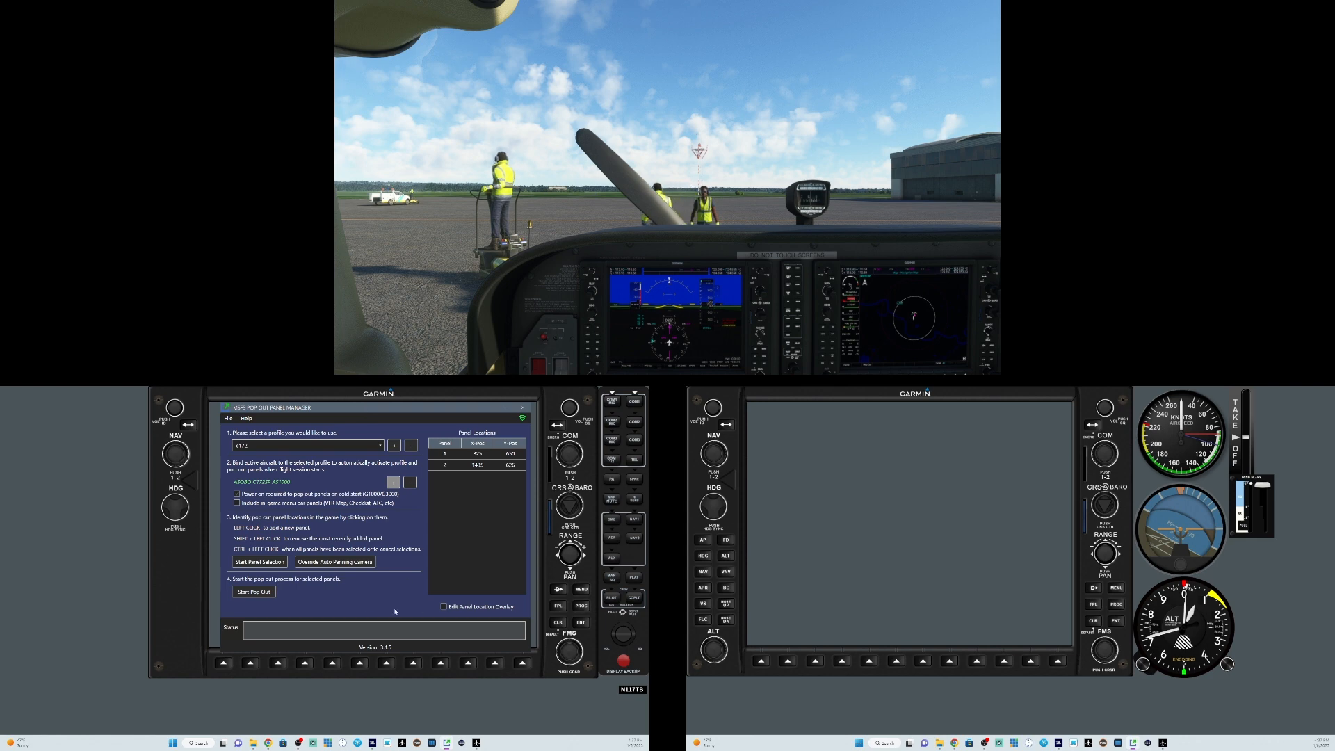
pyautogui.click(261, 595)
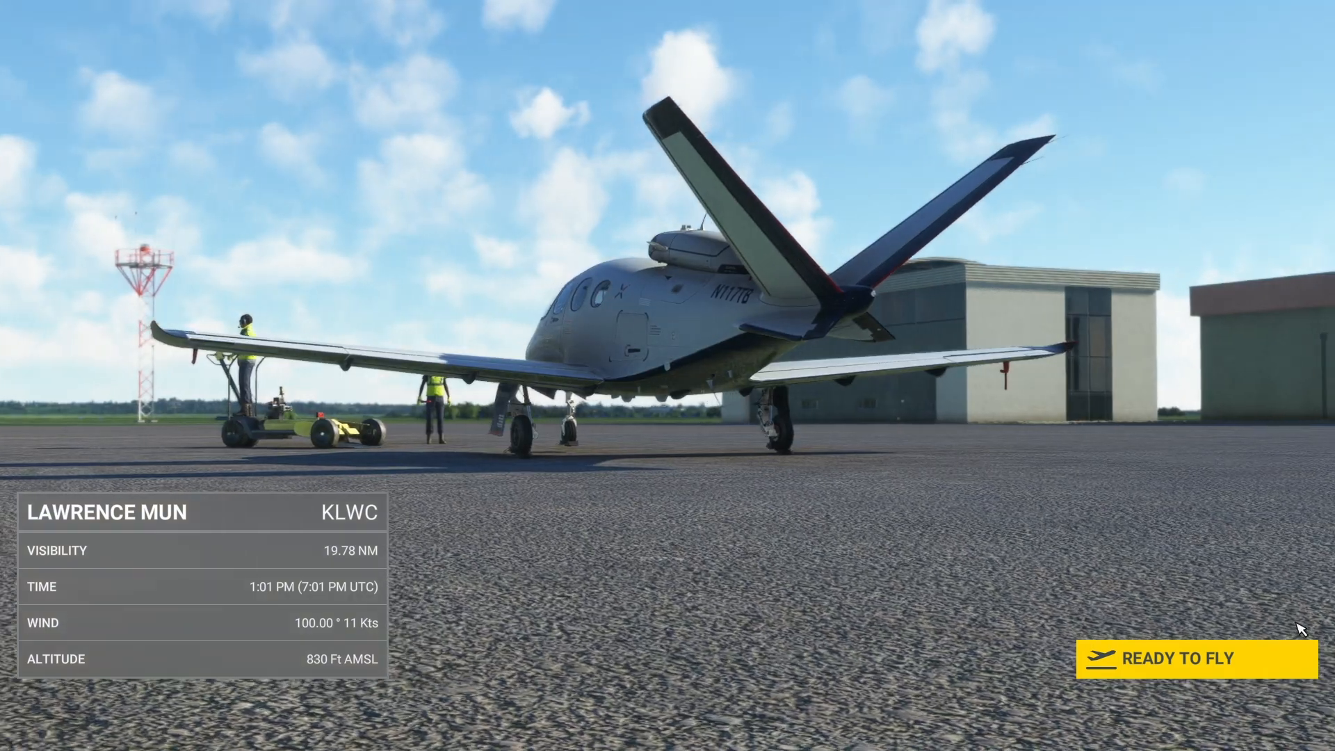
# Step: Start the Vision Jet flight and aim the cockpit view so all its displays and touch controllers are visible
pyautogui.click(1287, 672)
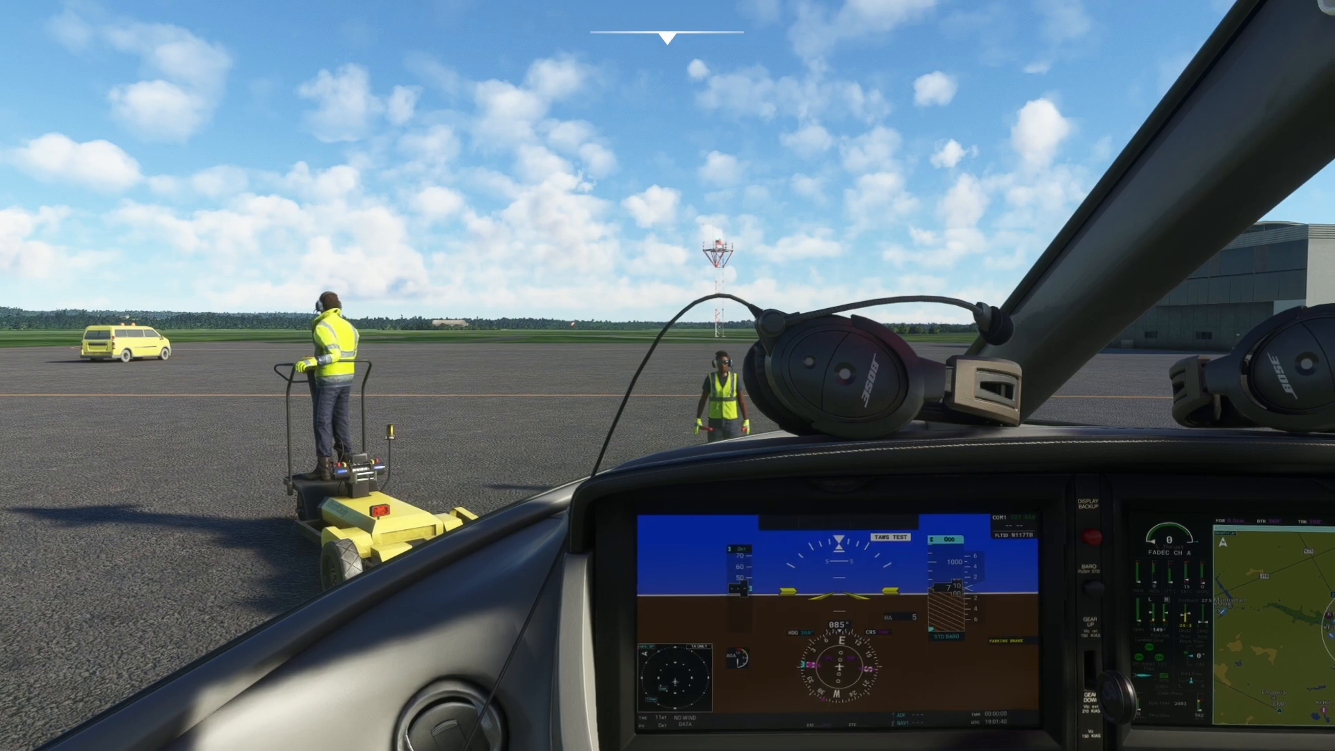
pyautogui.moveTo(911, 421); pyautogui.dragTo(1065, 741)
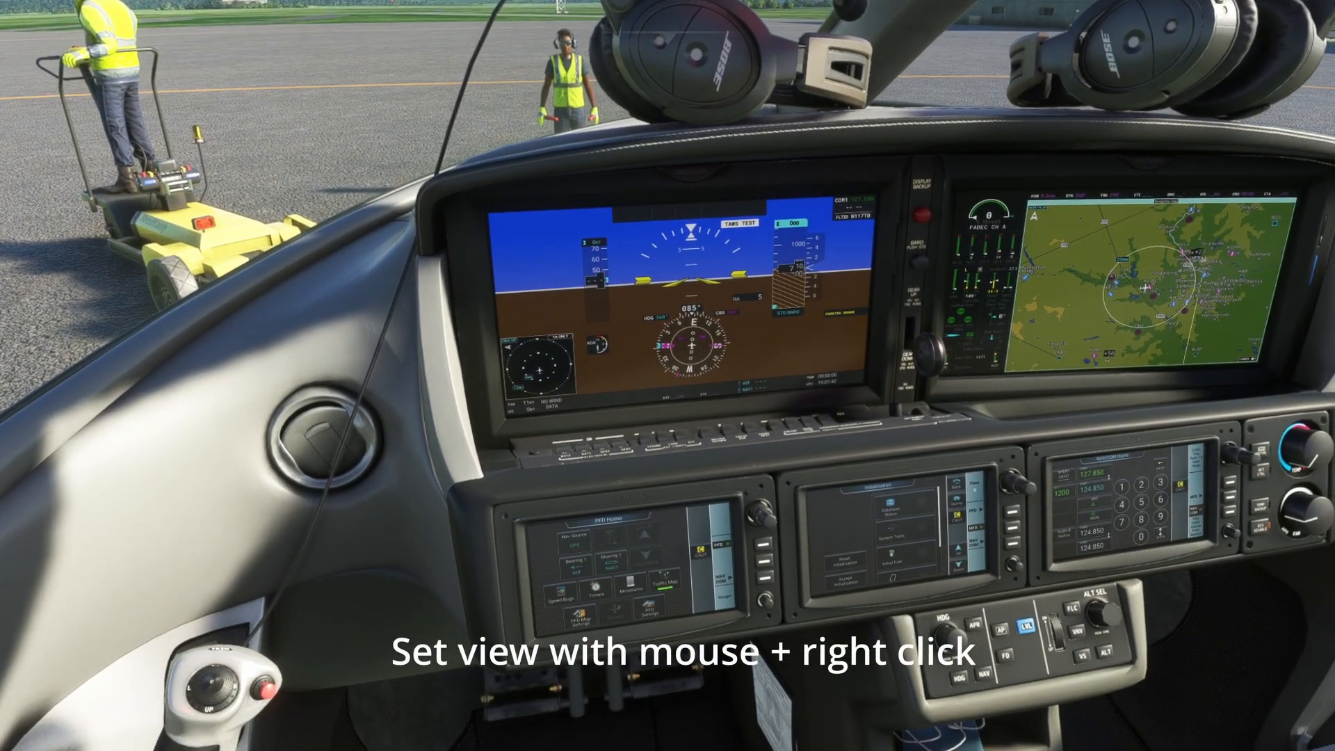
pyautogui.scroll(-4, 923, 401)
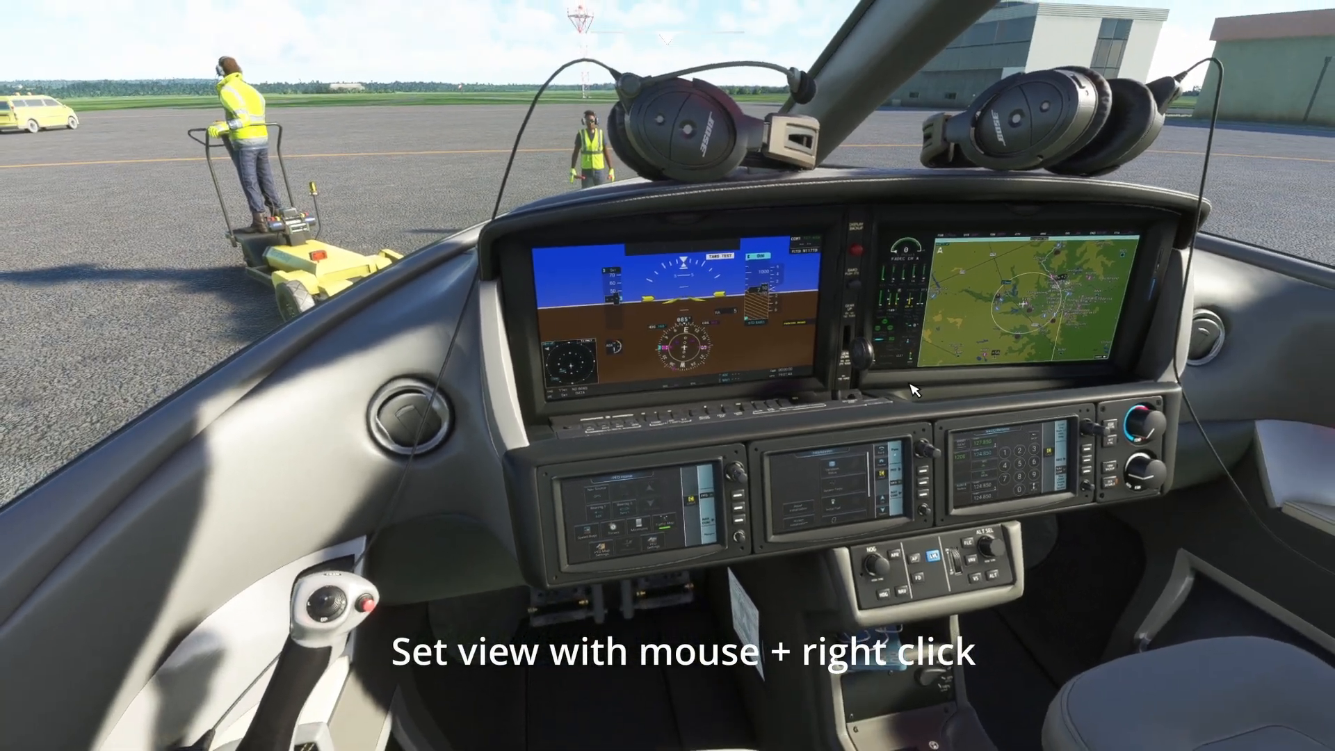
pyautogui.moveTo(923, 401)
pyautogui.mouseDown()
pyautogui.moveTo(916, 371)
pyautogui.moveTo(912, 385)
pyautogui.mouseUp()
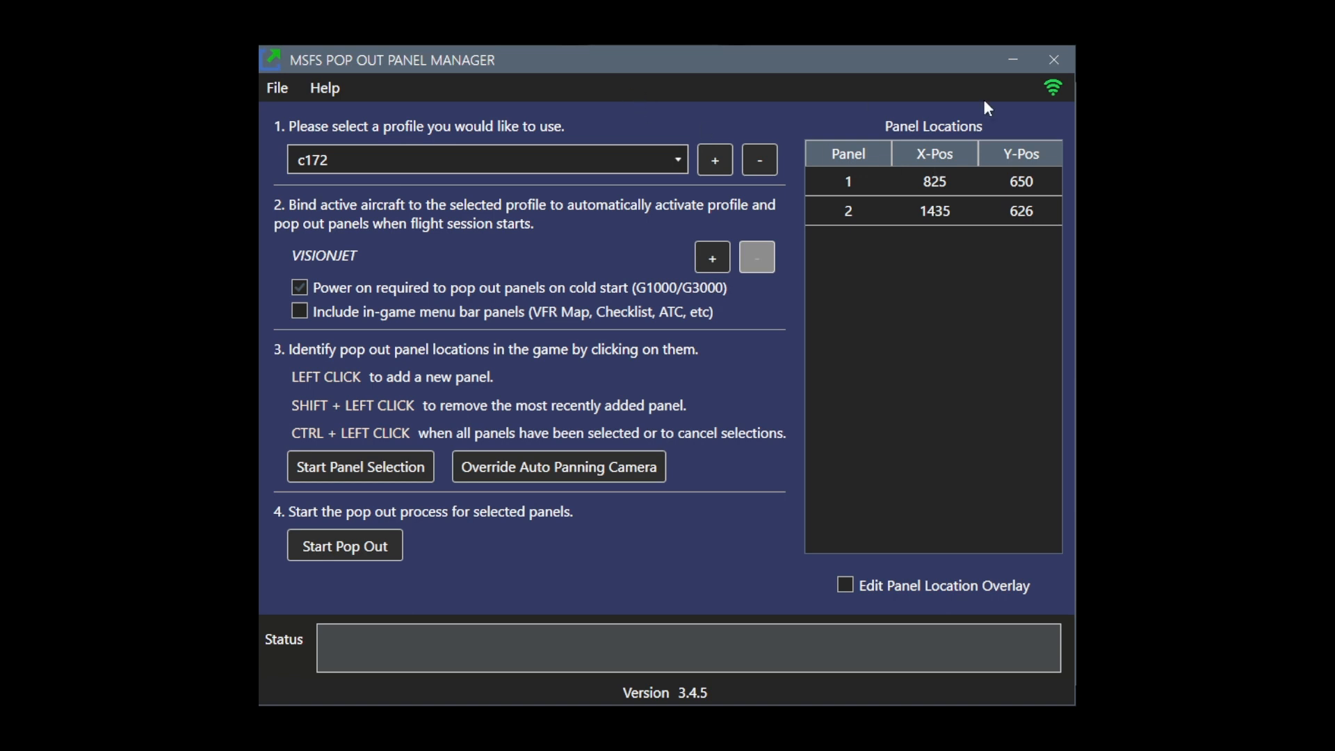
# Step: Add a new pop-out profile named vision without copying an existing profile
pyautogui.click(716, 160)
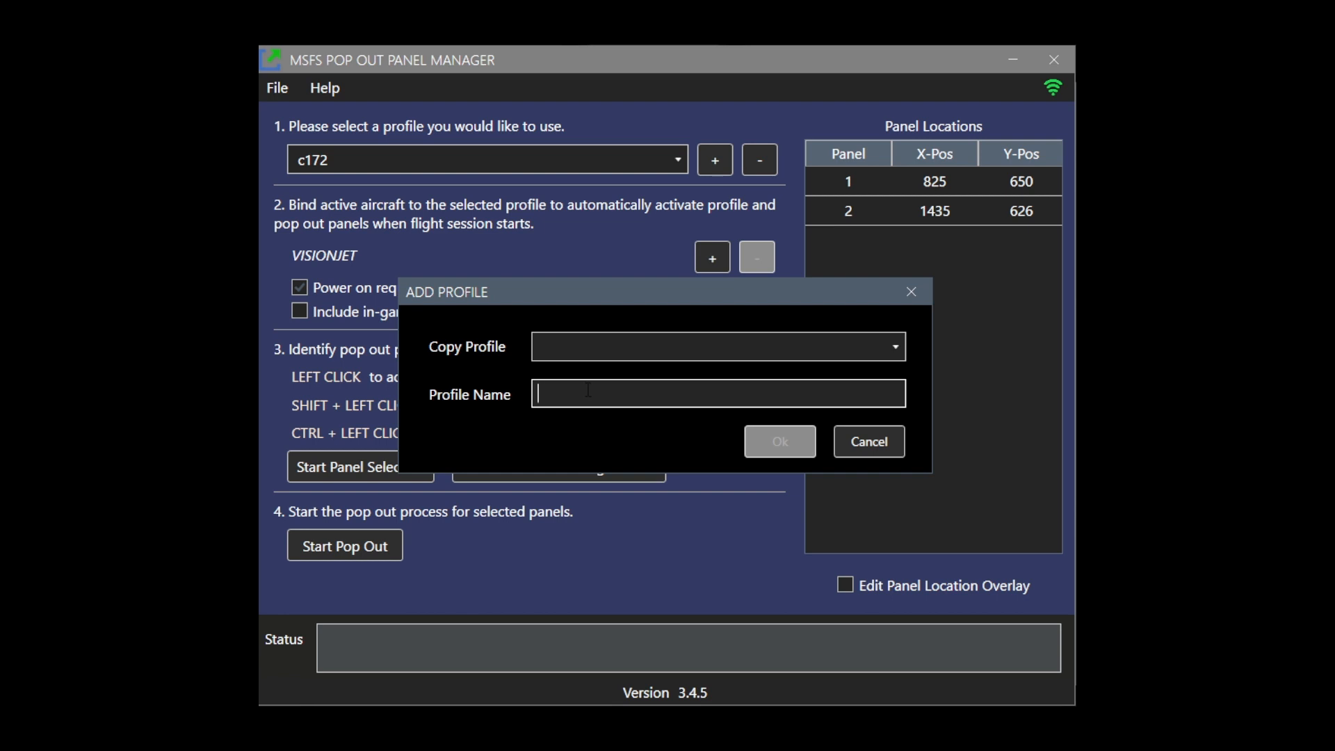
pyautogui.write('vision')
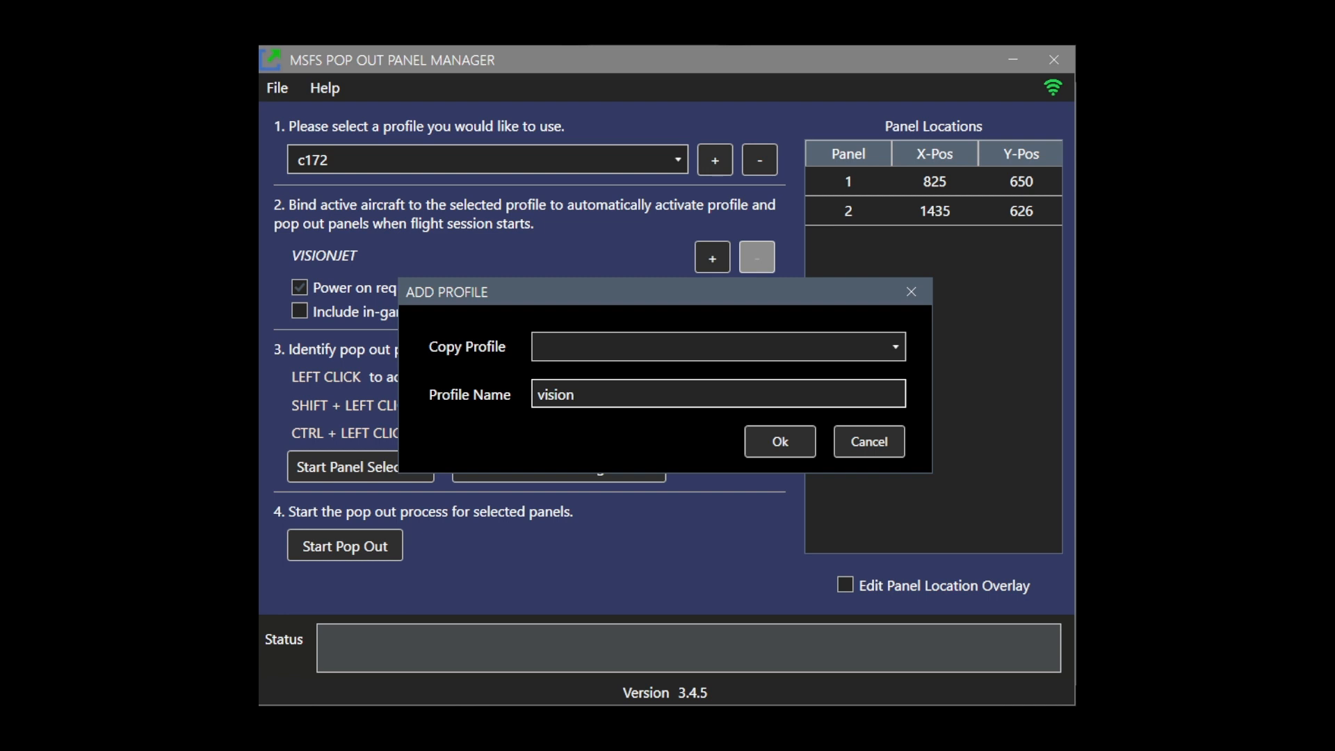
pyautogui.click(779, 441)
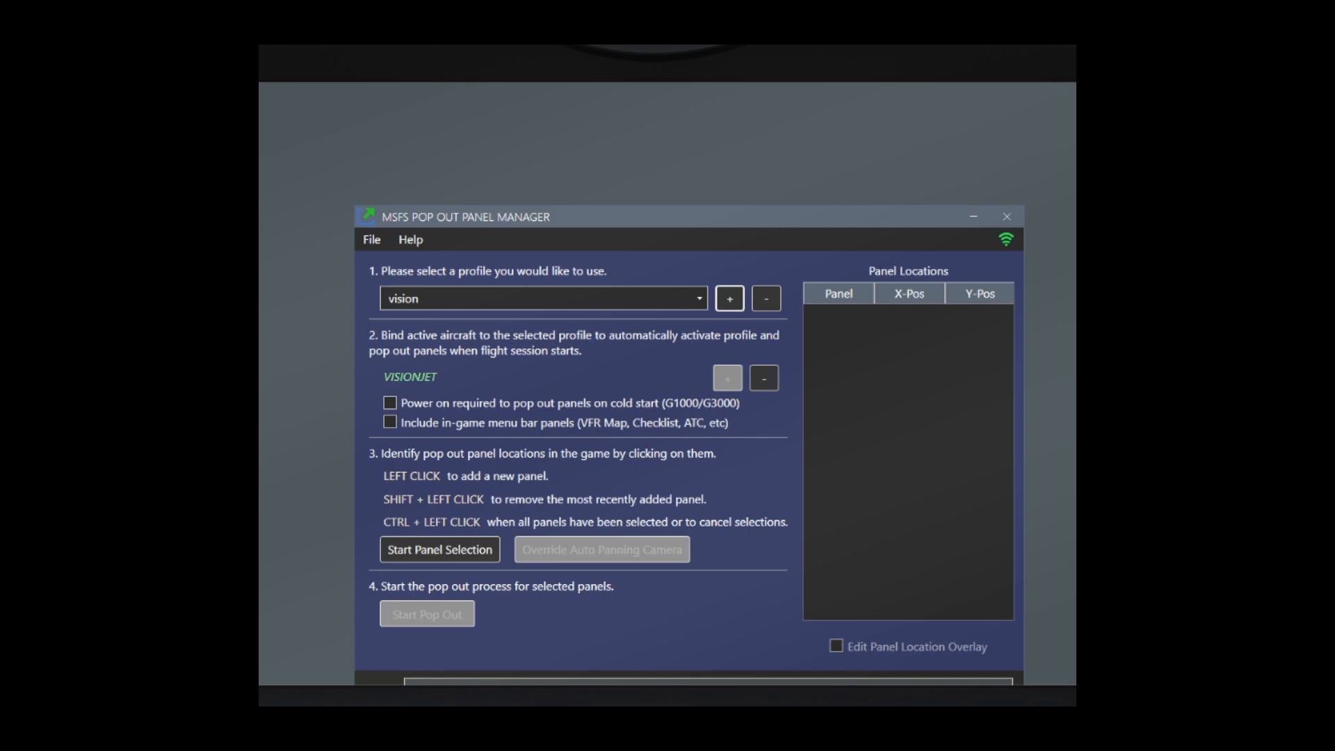
# Step: Mark the two main displays as panels 1 and 2 and the first two touch controllers as 3 and 4, removing the third controller's marker
pyautogui.click(368, 467)
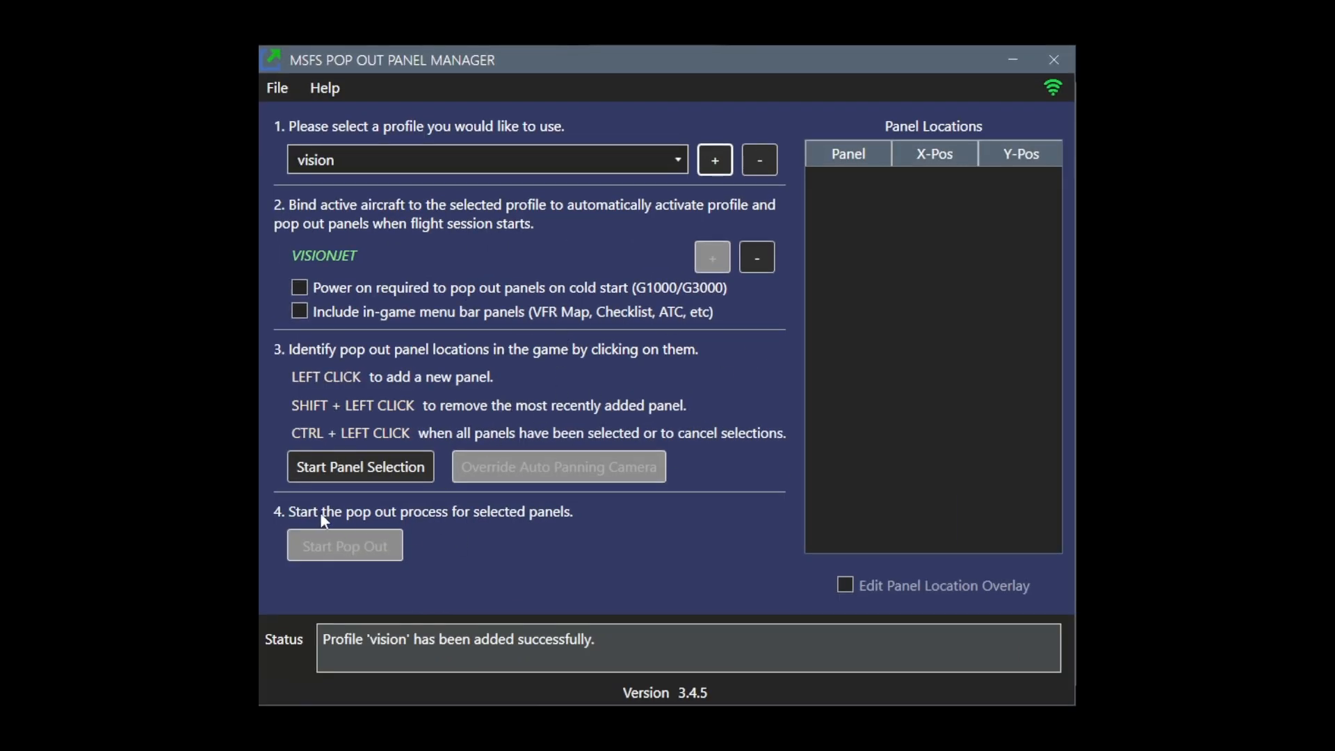
pyautogui.click(345, 470)
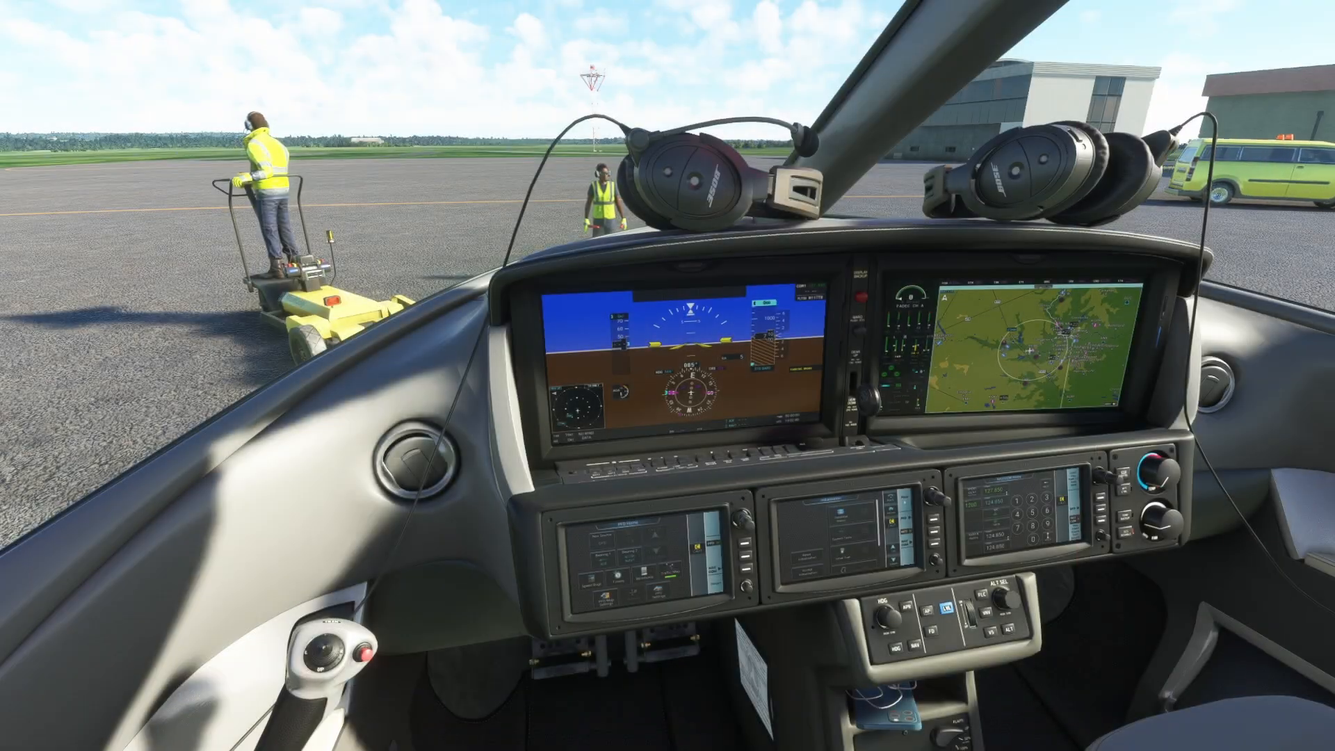
pyautogui.click(689, 359)
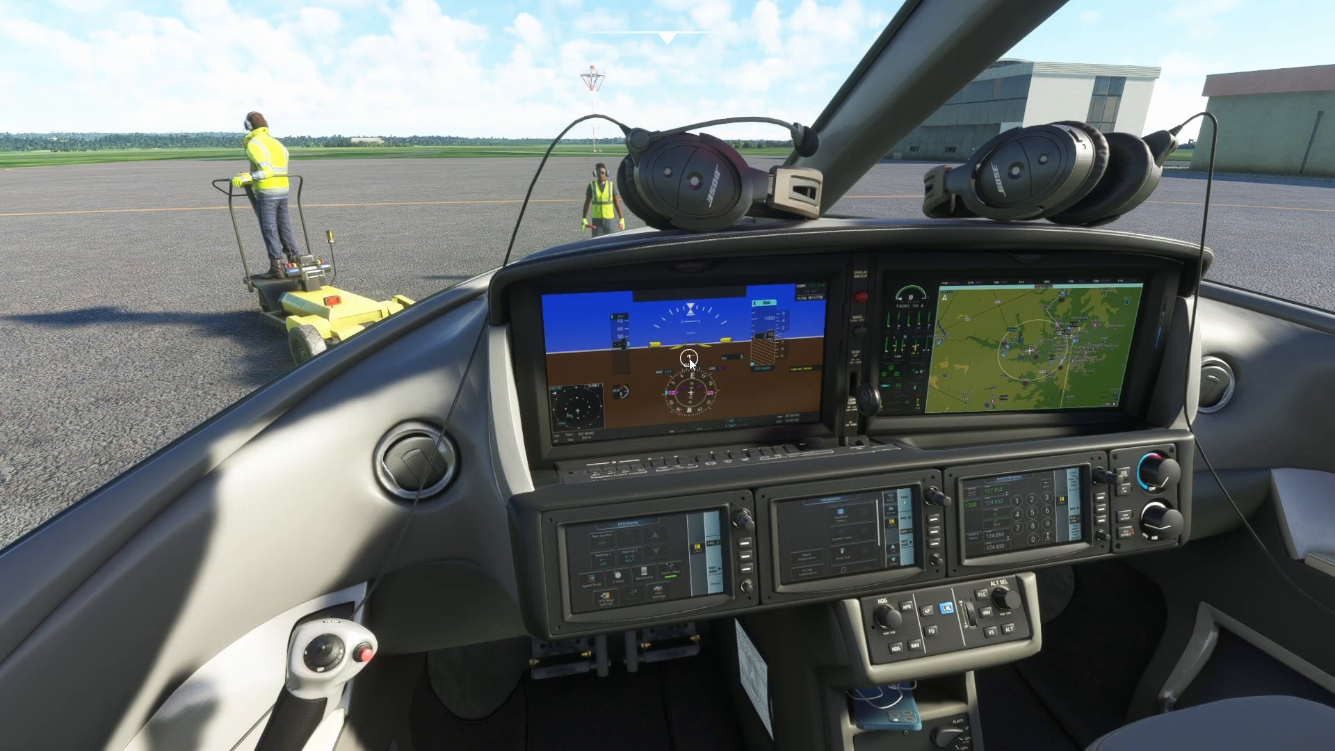
pyautogui.click(1029, 343)
pyautogui.click(631, 563)
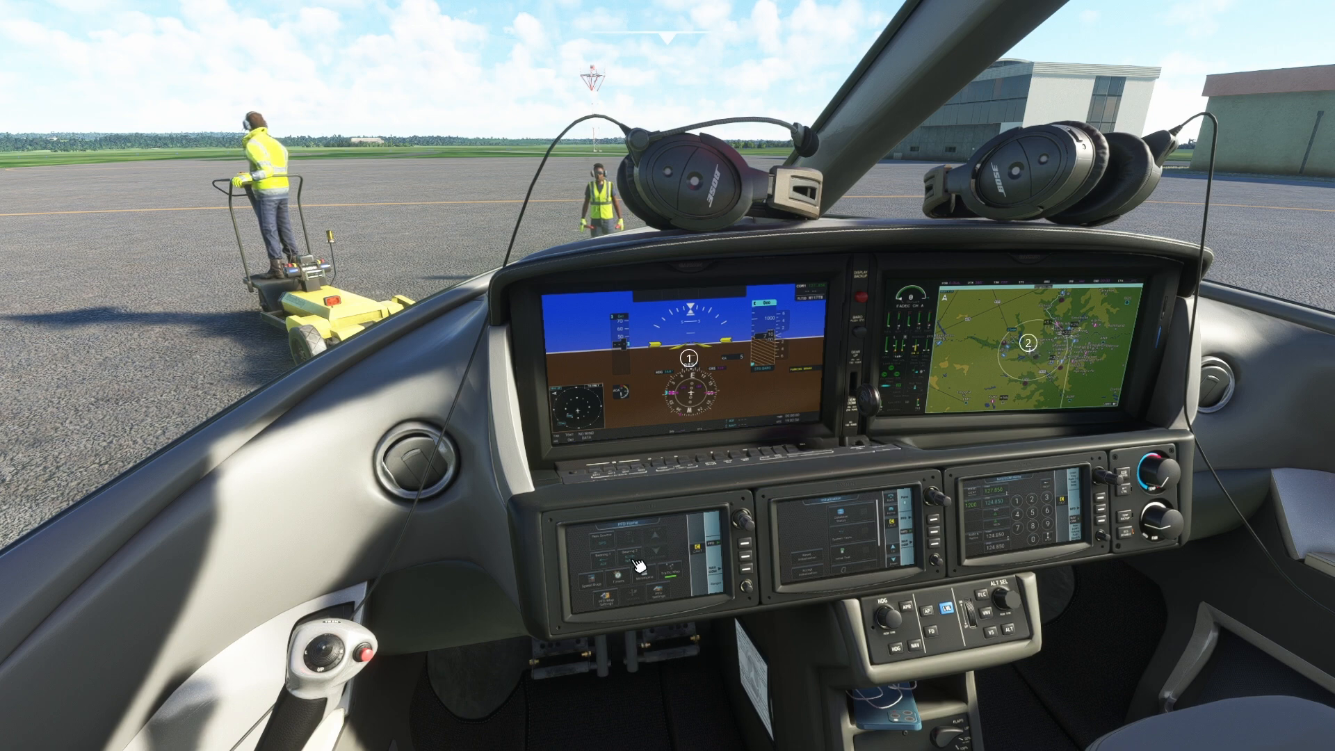
pyautogui.click(833, 532)
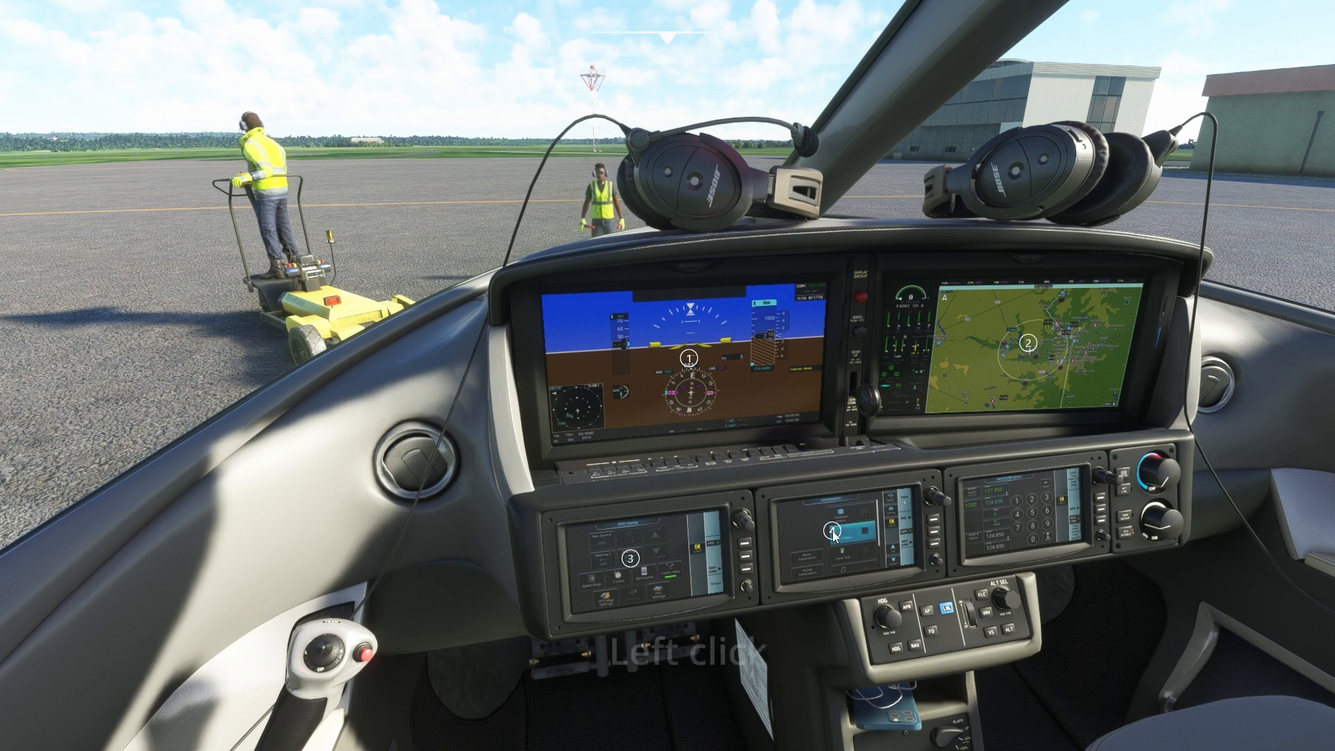
pyautogui.click(1018, 515)
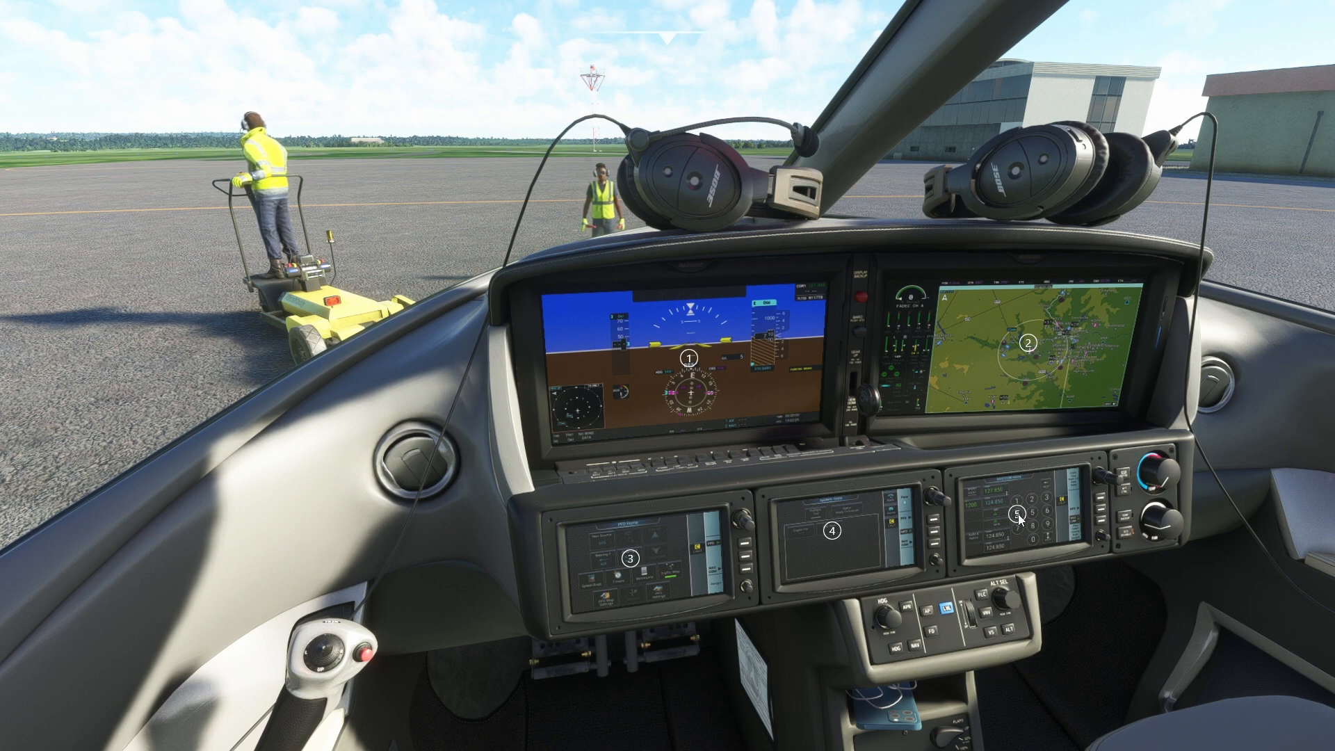
pyautogui.keyDown('shift'); pyautogui.click(1019, 518); pyautogui.keyUp('shift')
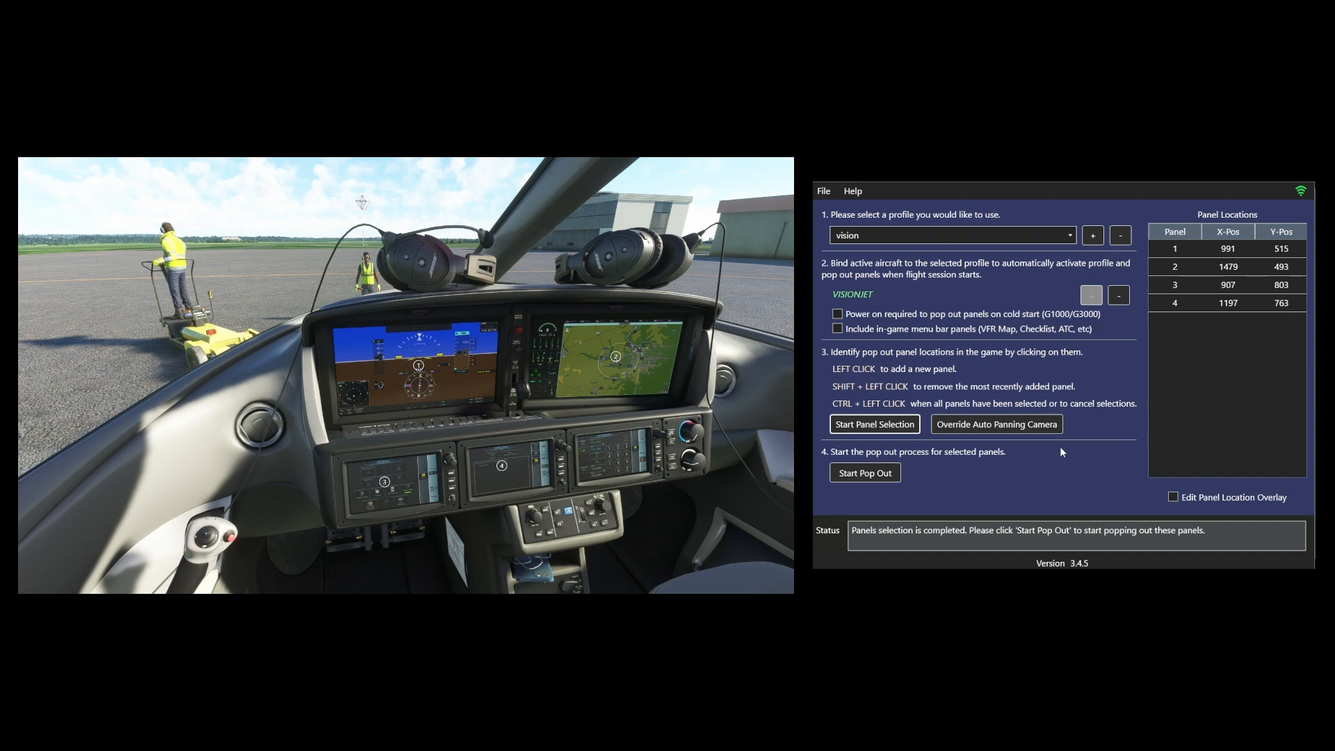
# Step: Pop out the four panels of the vision profile and minimize the Pop Out Panel Manager window
pyautogui.click(861, 475)
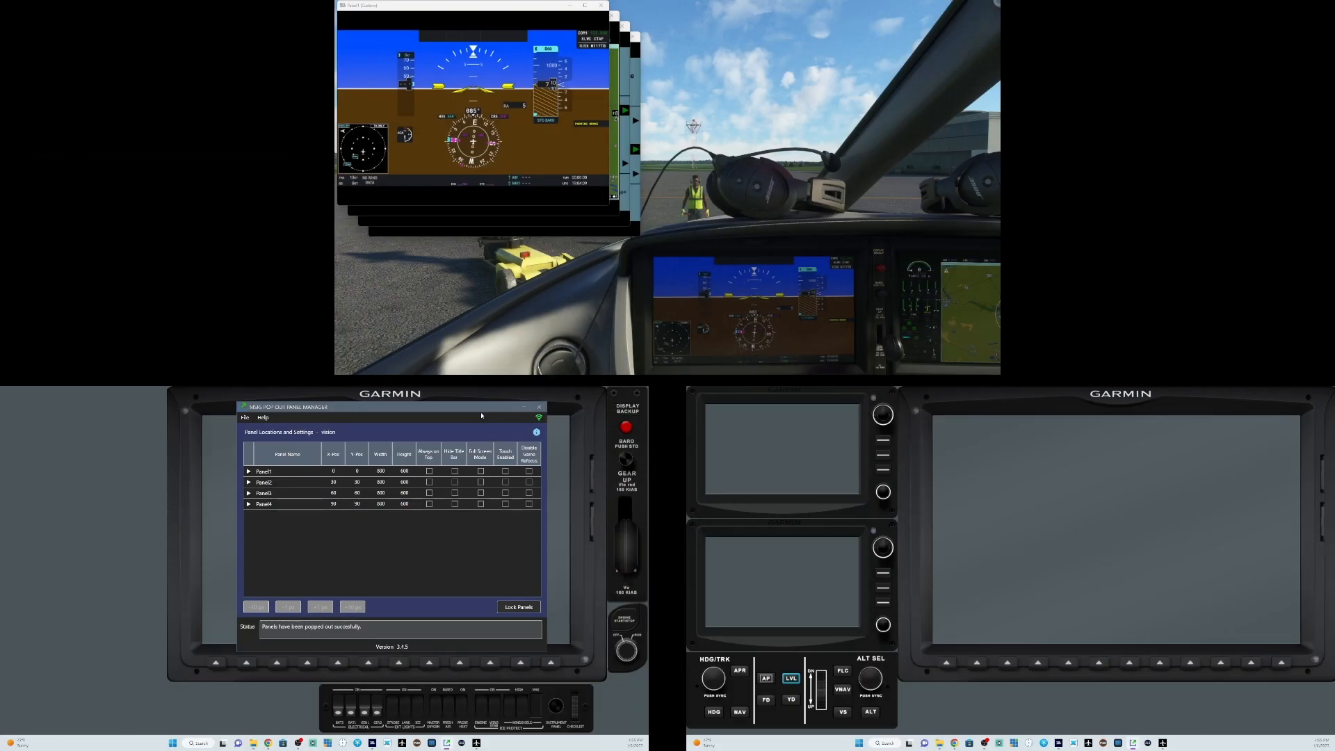
pyautogui.click(524, 409)
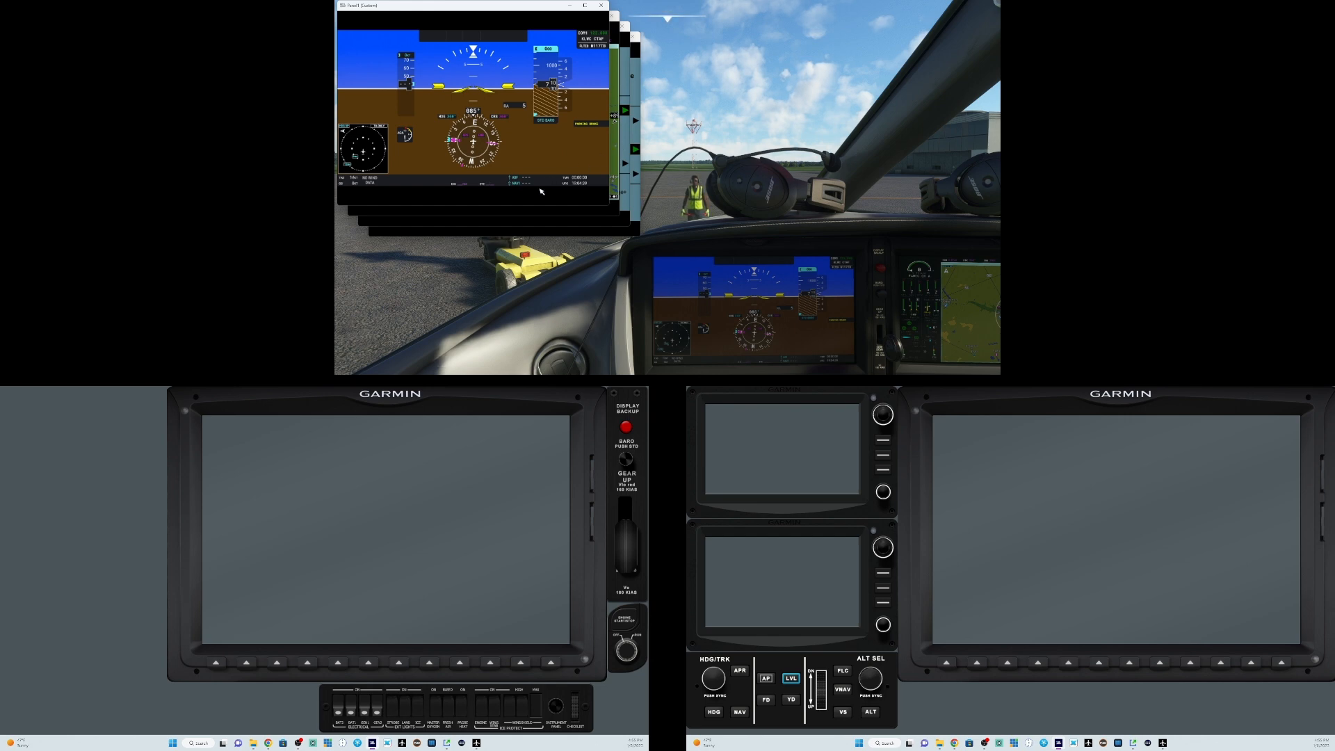
# Step: Trim the black band below the primary flight display pop-out and enlarge its window to about the size of the large Garmin bezel opening
pyautogui.moveTo(552, 206); pyautogui.dragTo(557, 171)
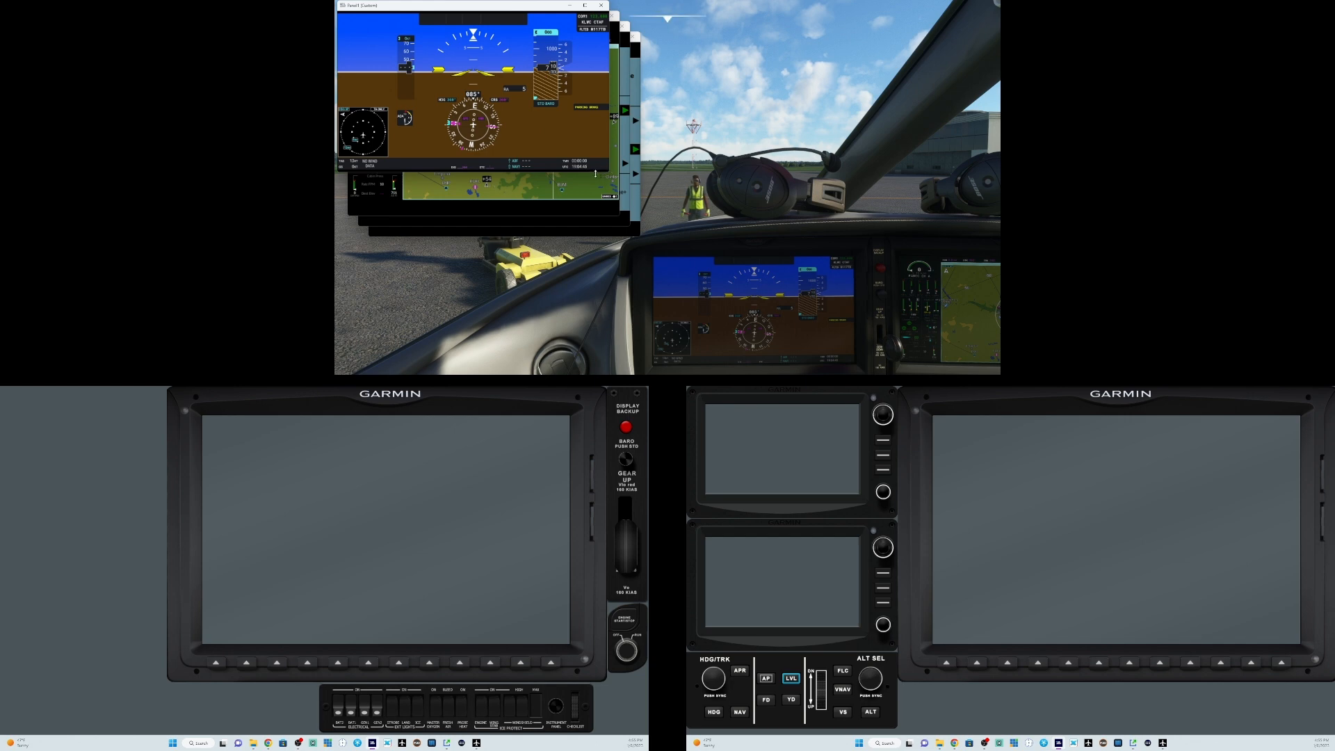
pyautogui.moveTo(596, 173); pyautogui.dragTo(596, 171)
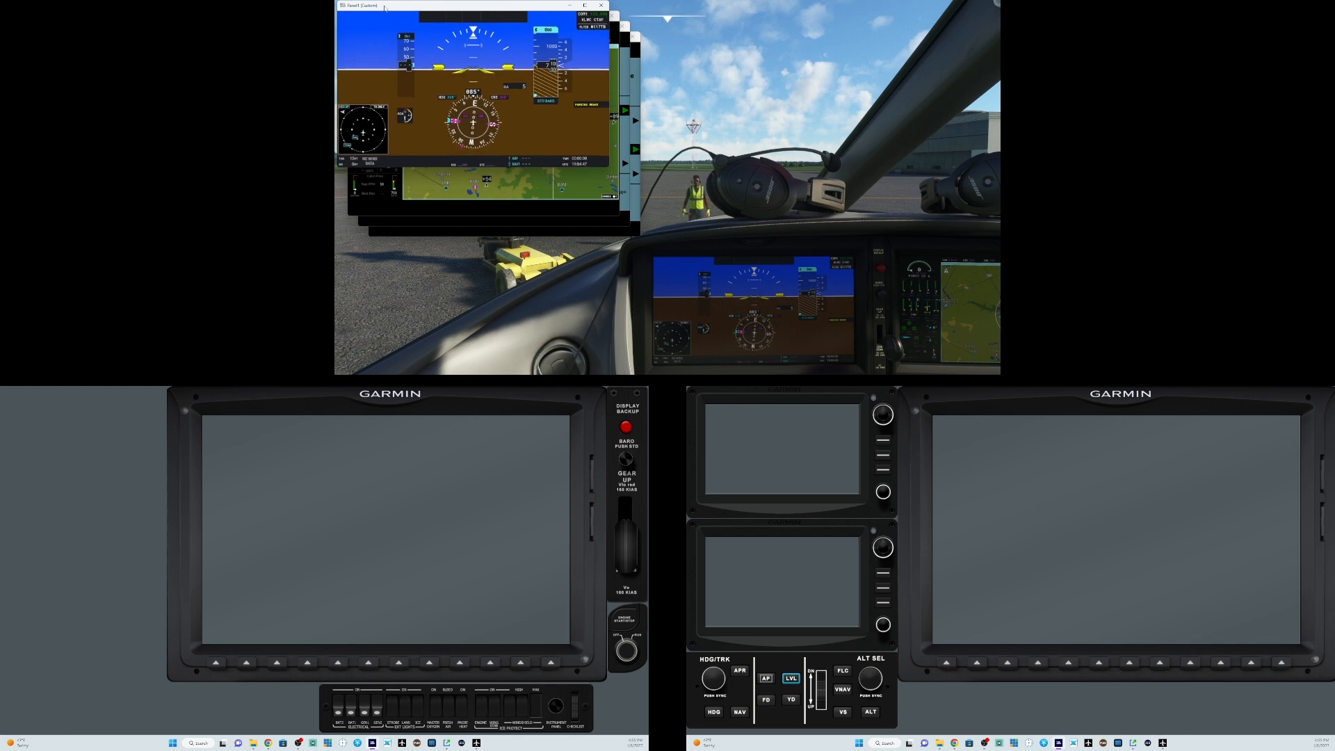
pyautogui.moveTo(397, 8); pyautogui.dragTo(458, 51)
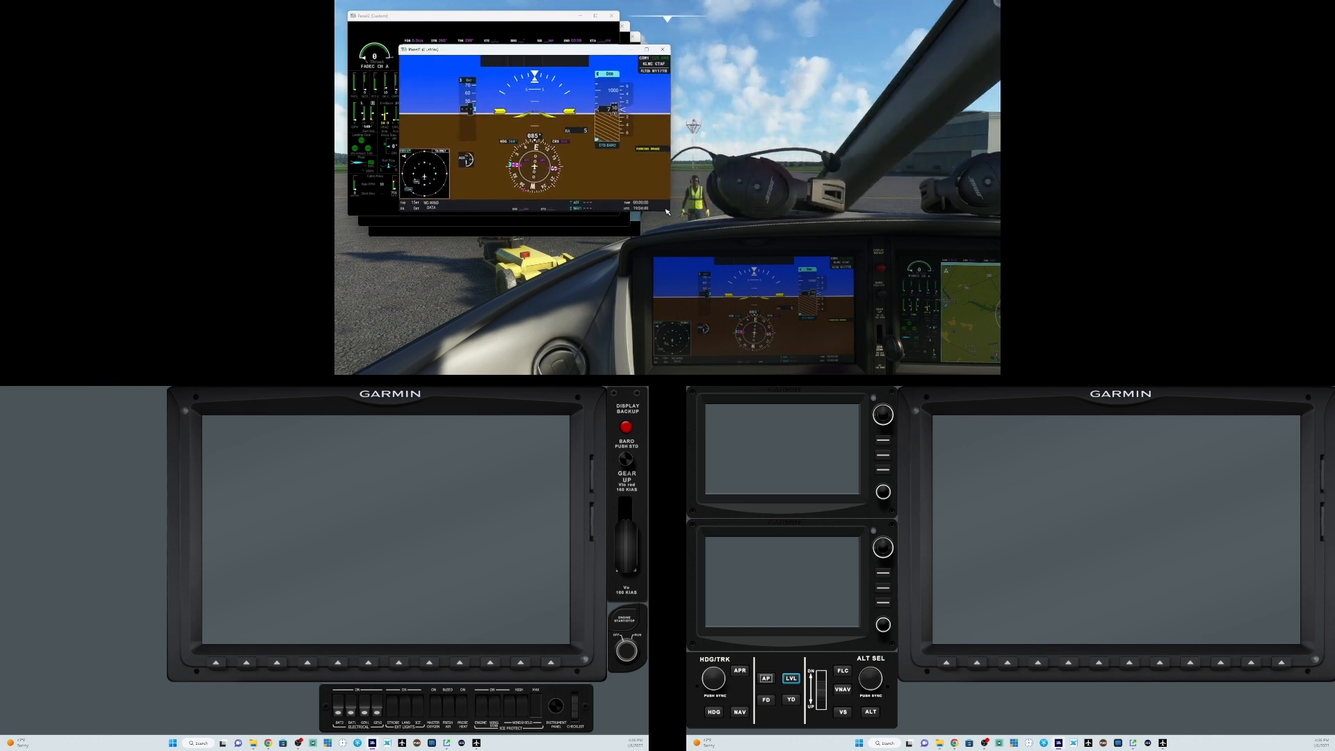
pyautogui.moveTo(670, 211); pyautogui.dragTo(788, 301)
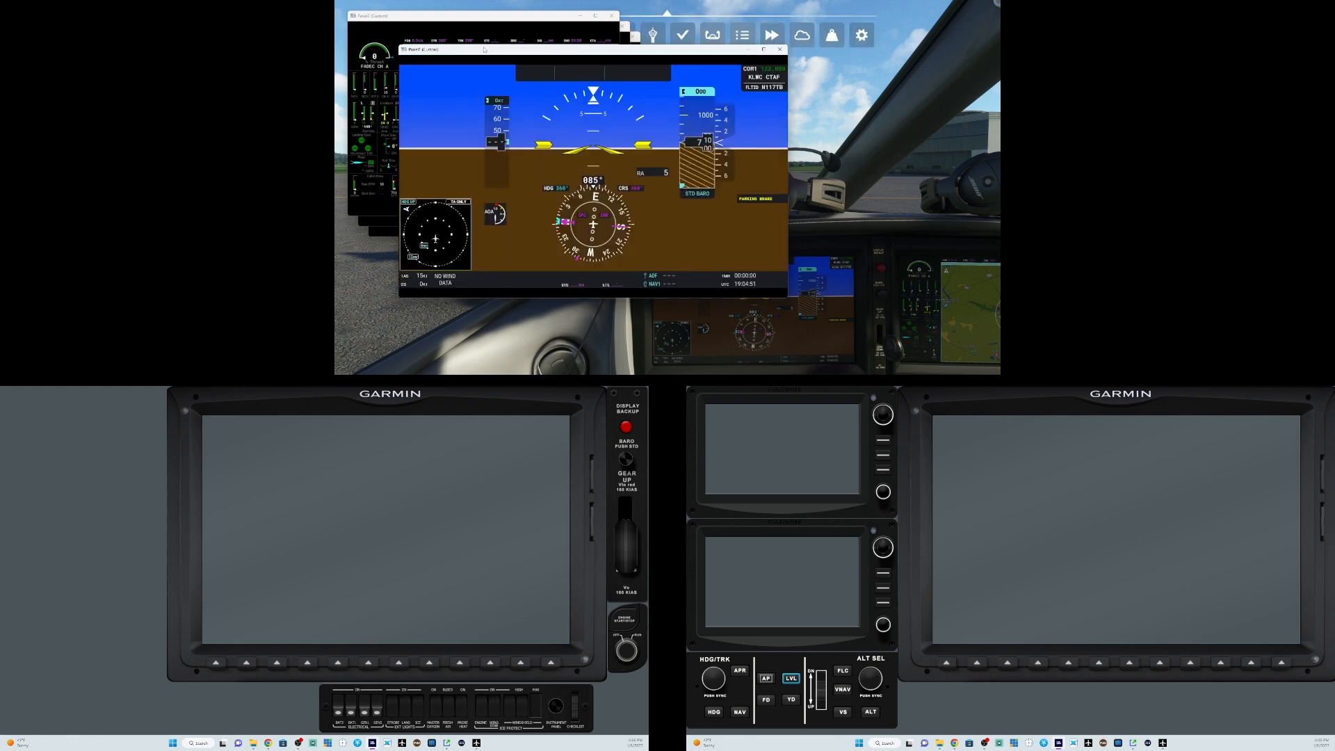
# Step: Narrow the primary flight display pop-out slightly to match the bezel opening's width and move it clear of the other pop-outs
pyautogui.moveTo(515, 51)
pyautogui.mouseDown()
pyautogui.moveTo(69, 438)
pyautogui.moveTo(315, 413)
pyautogui.moveTo(306, 407)
pyautogui.moveTo(716, 21)
pyautogui.moveTo(521, 56)
pyautogui.mouseUp()
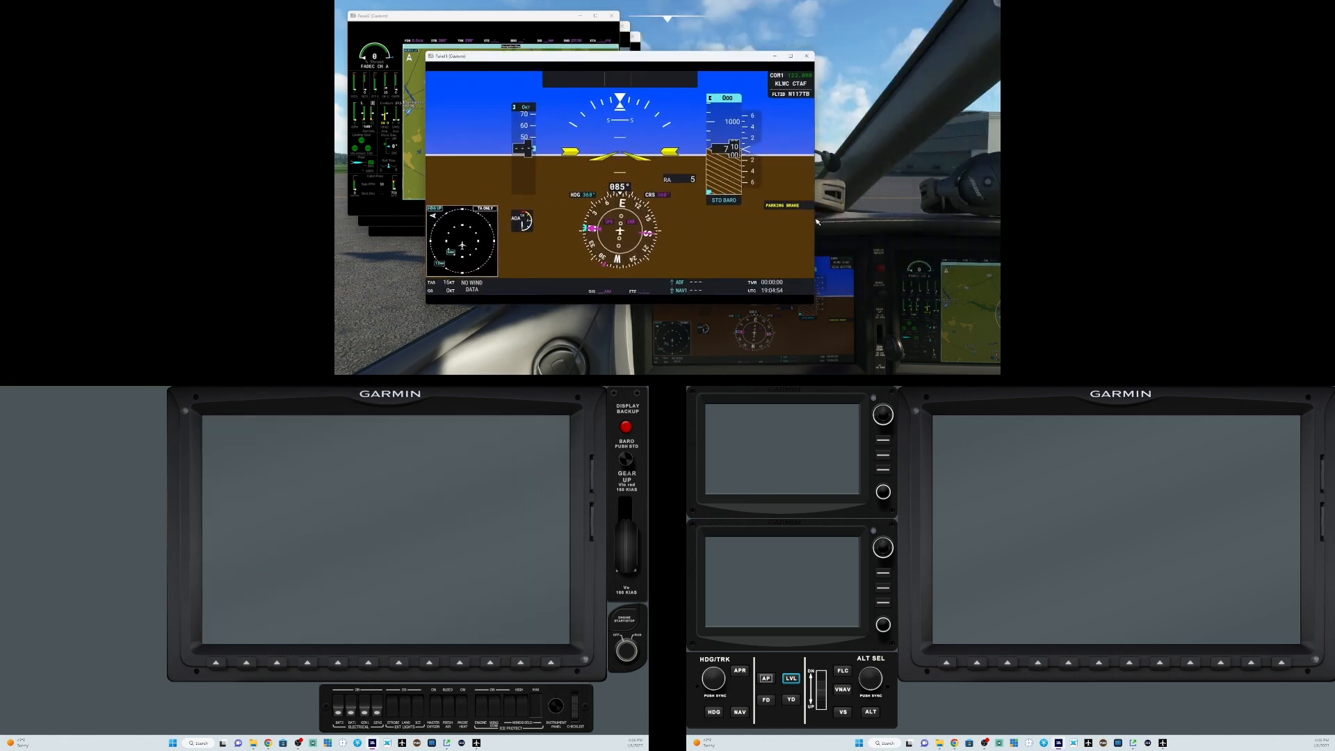
pyautogui.moveTo(816, 220); pyautogui.dragTo(811, 220)
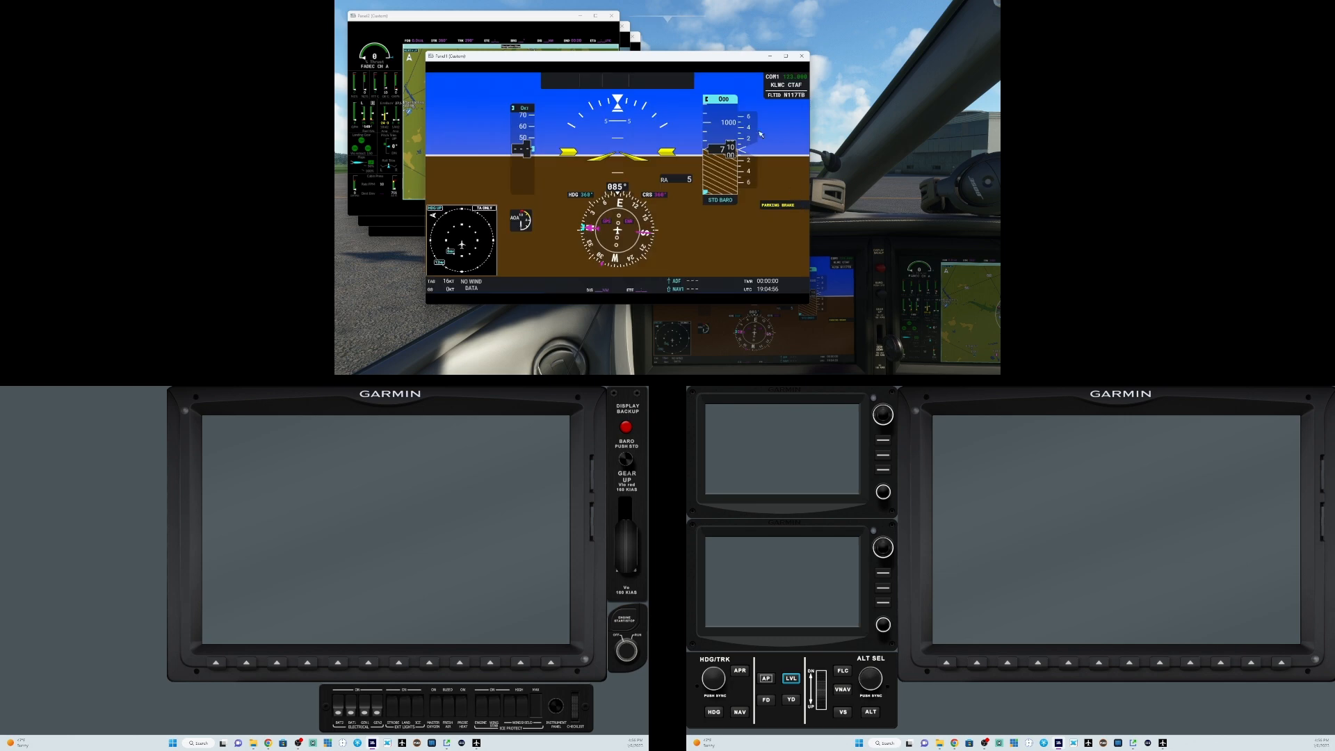
pyautogui.moveTo(575, 54)
pyautogui.mouseDown()
pyautogui.moveTo(863, 101)
pyautogui.moveTo(328, 438)
pyautogui.moveTo(347, 425)
pyautogui.moveTo(324, 413)
pyautogui.moveTo(995, 35)
pyautogui.moveTo(553, 65)
pyautogui.mouseUp()
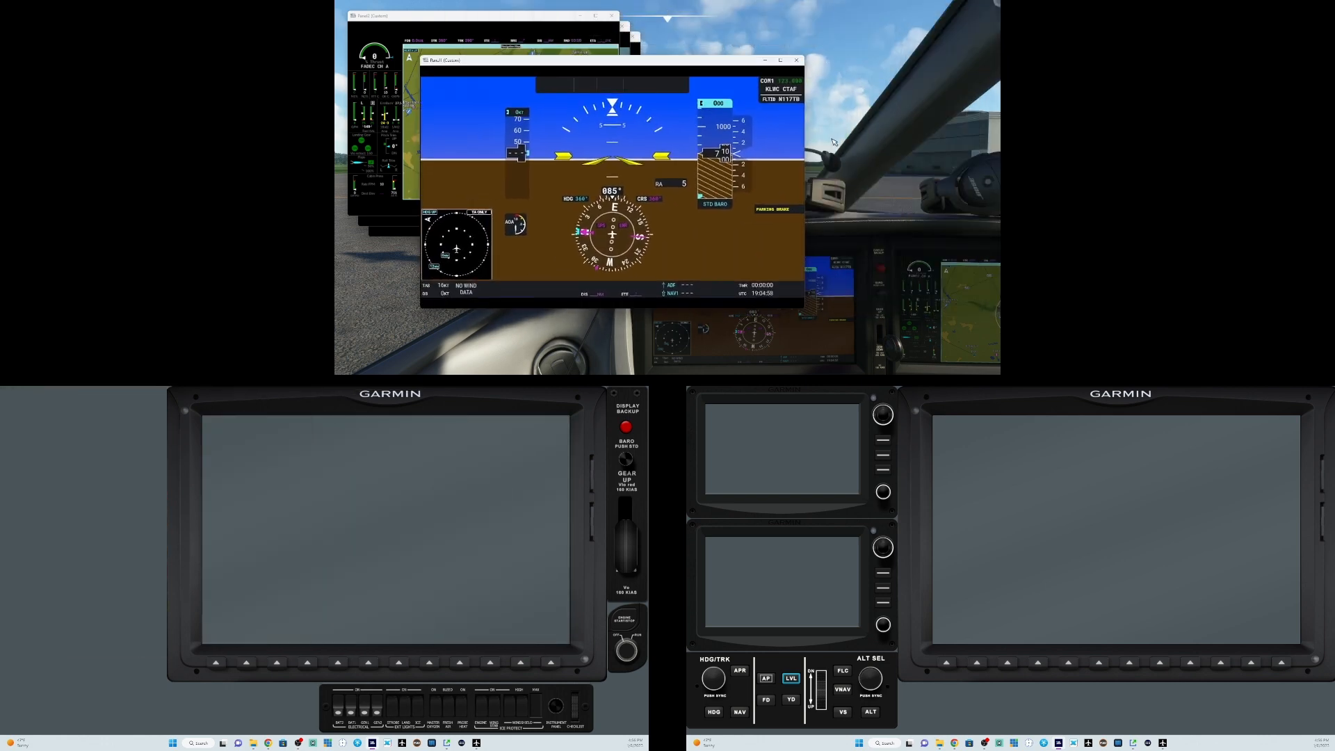
pyautogui.moveTo(805, 140); pyautogui.dragTo(800, 140)
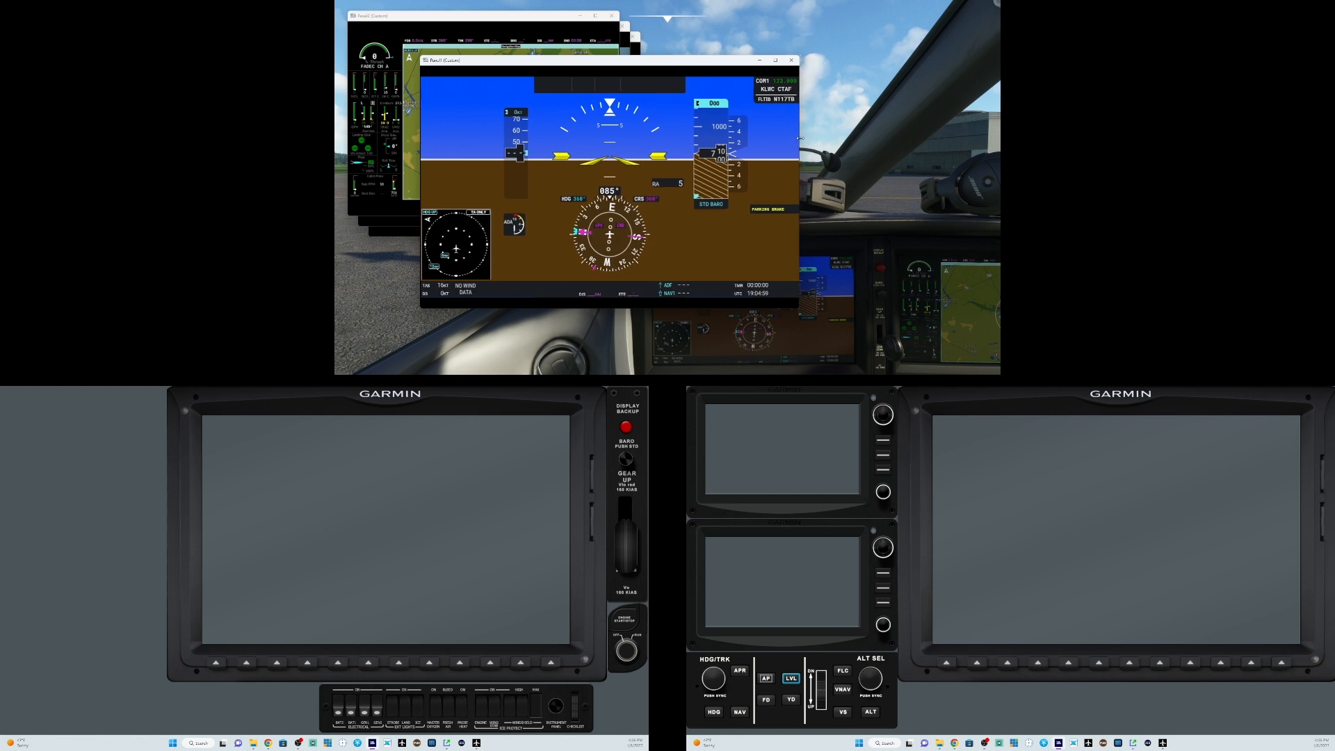
pyautogui.moveTo(553, 64); pyautogui.dragTo(769, 82)
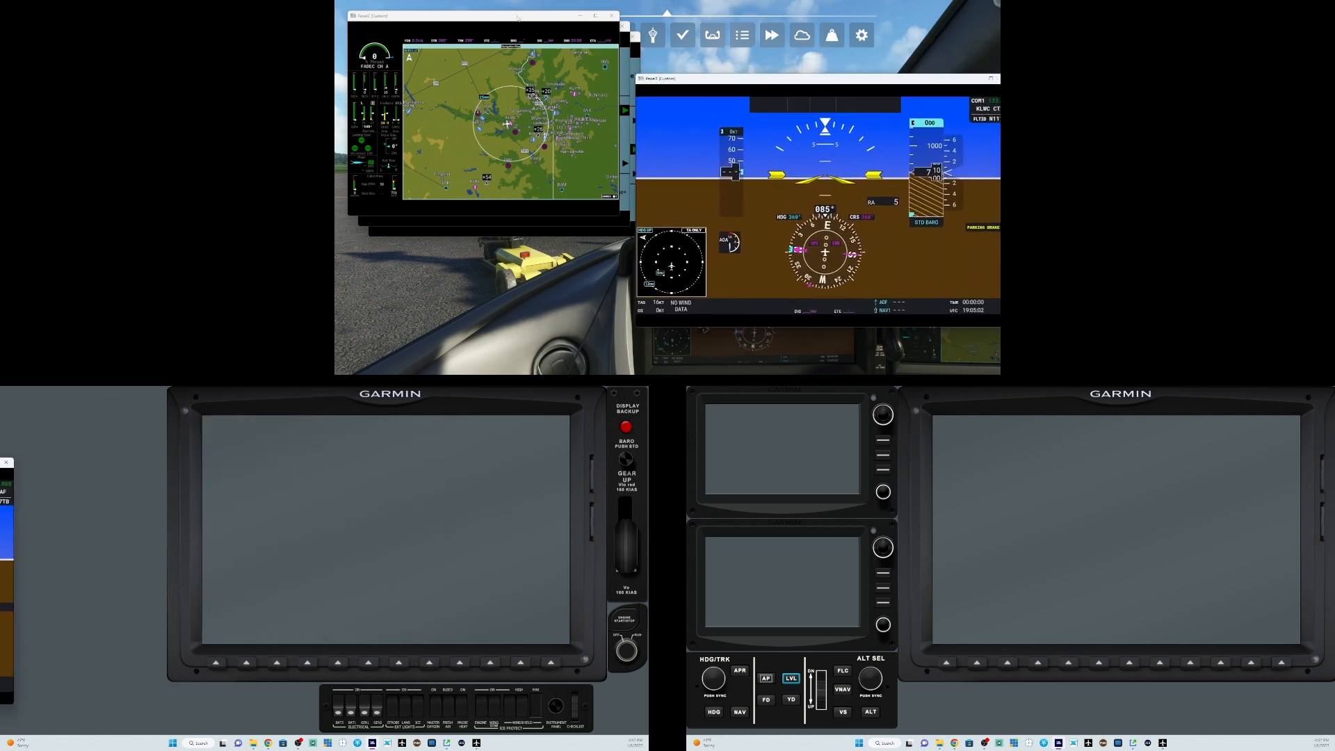
# Step: Overlay the engine and map display pop-out on the primary flight display and resize it to the same width and height
pyautogui.moveTo(517, 17); pyautogui.dragTo(808, 82)
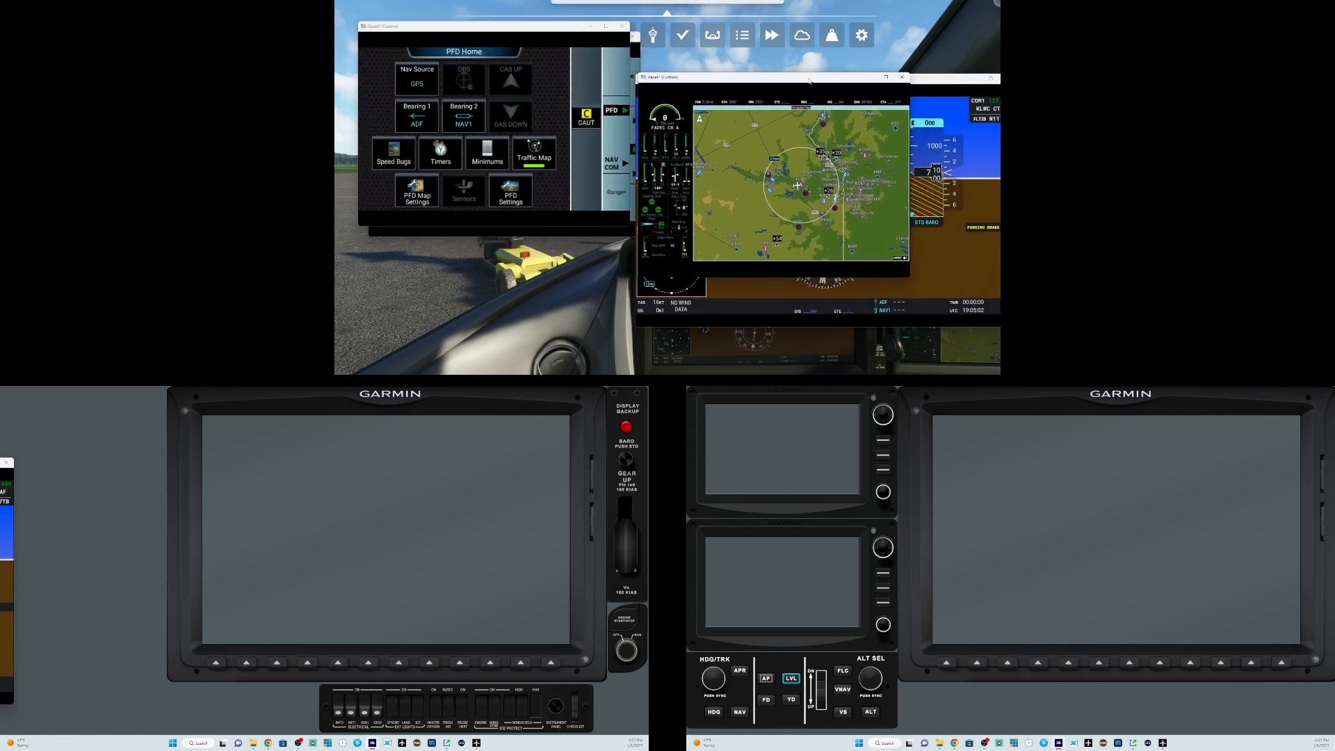
pyautogui.moveTo(808, 83); pyautogui.dragTo(808, 82)
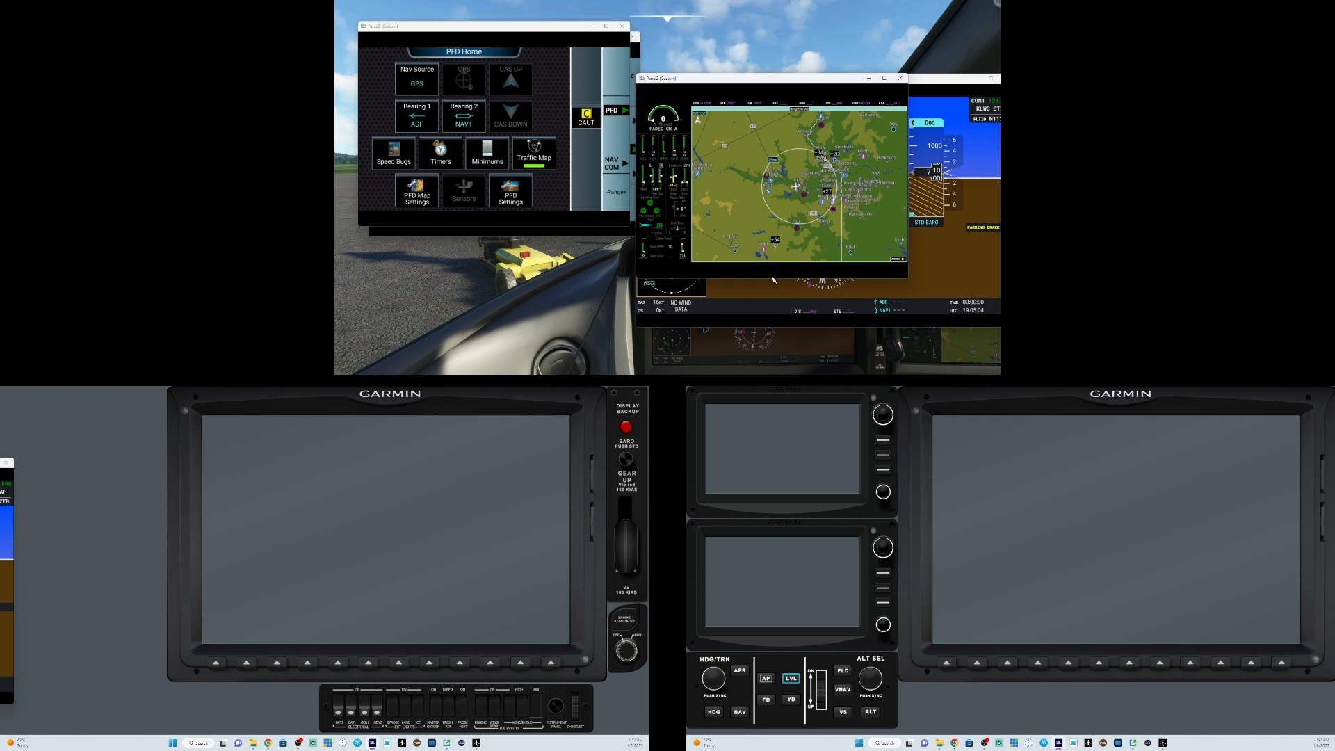
pyautogui.moveTo(769, 279); pyautogui.dragTo(771, 328)
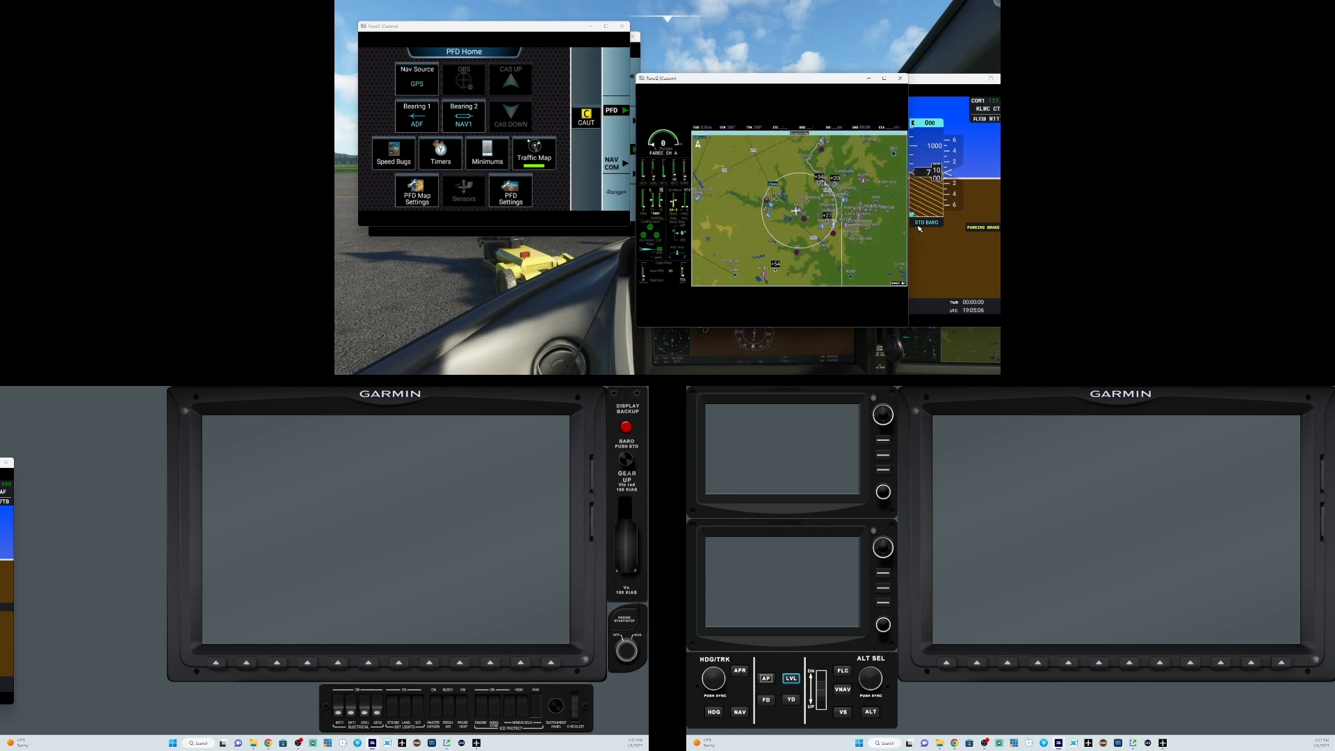
pyautogui.moveTo(910, 242); pyautogui.dragTo(16, 624)
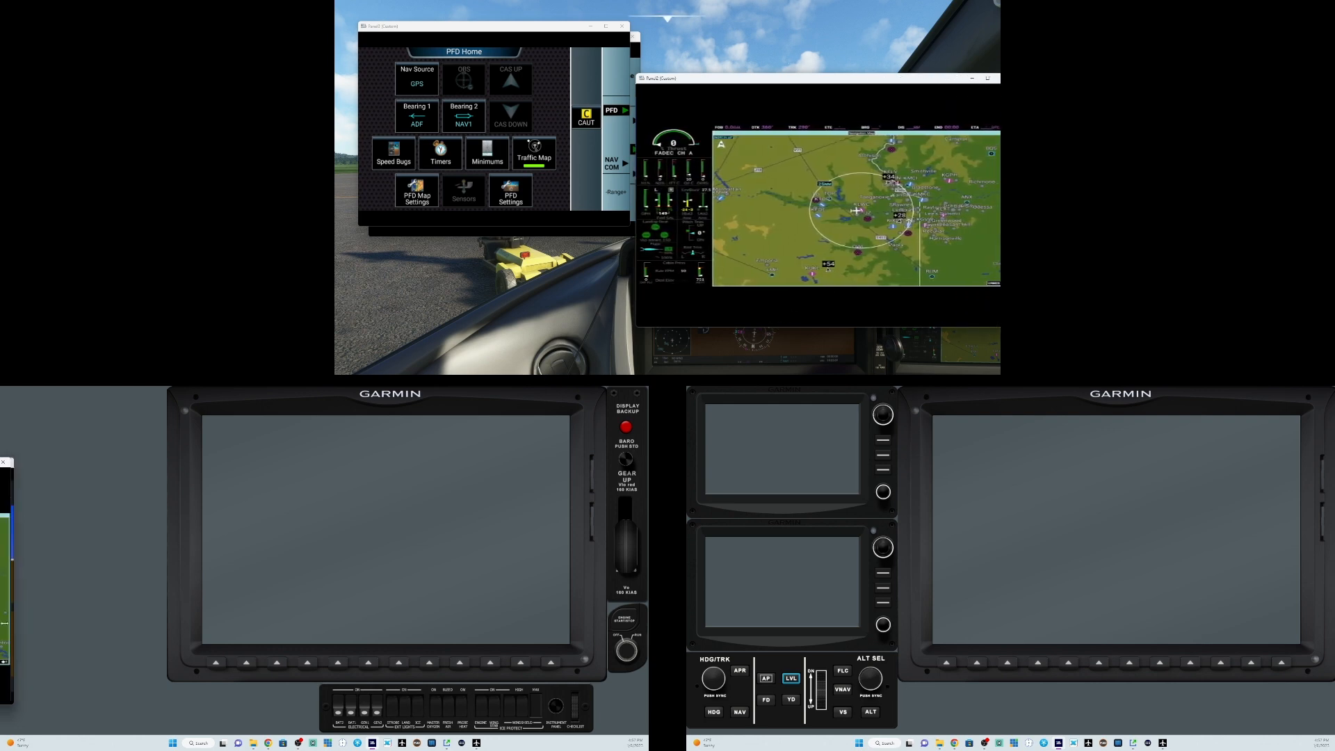
pyautogui.moveTo(781, 81); pyautogui.dragTo(704, 135)
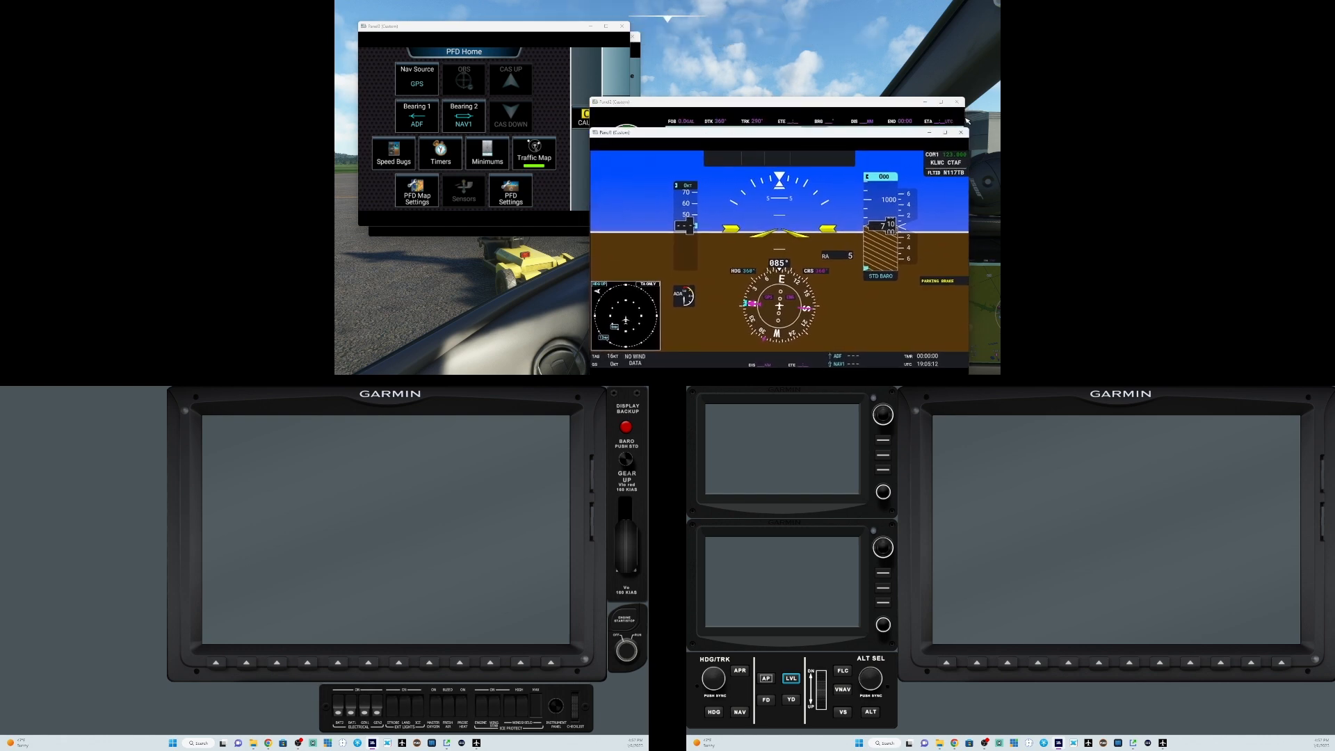
pyautogui.moveTo(966, 117); pyautogui.dragTo(970, 117)
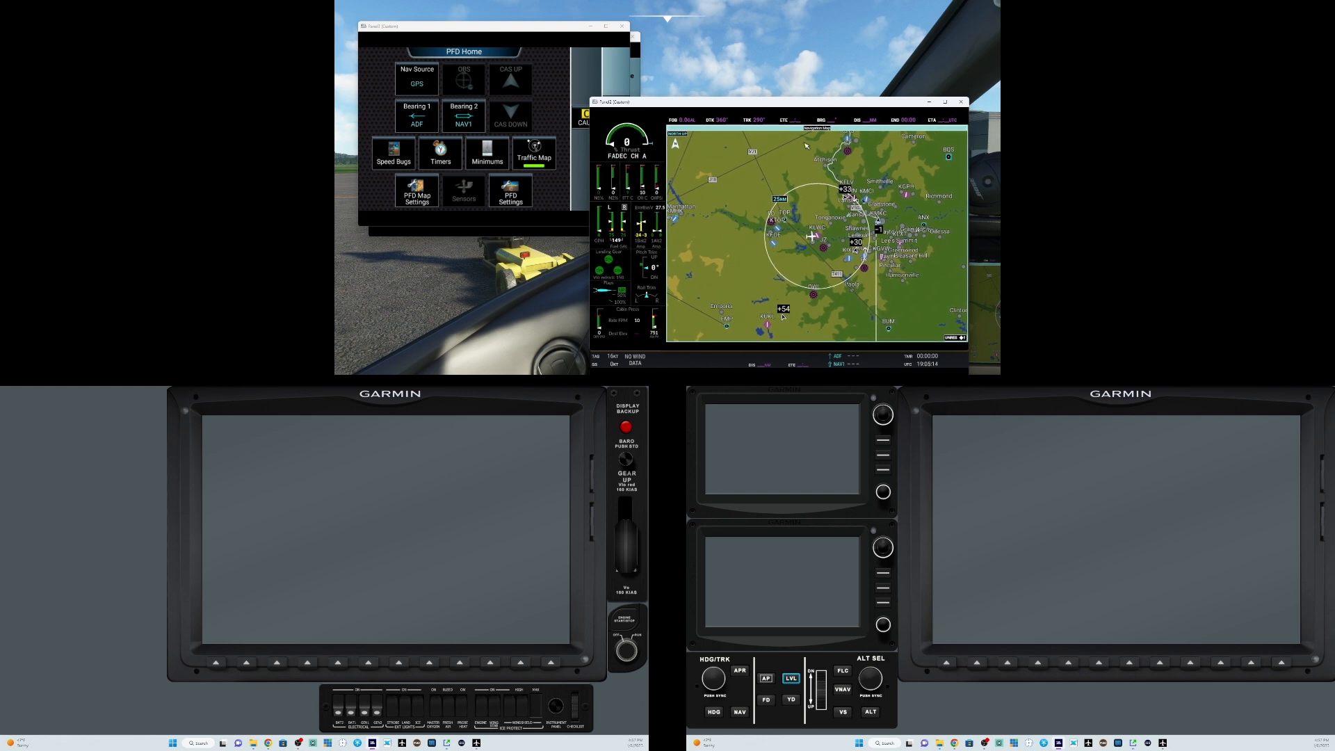
# Step: Fit the primary flight display into the left large Garmin bezel and the engine and map display into the right one
pyautogui.click(696, 361)
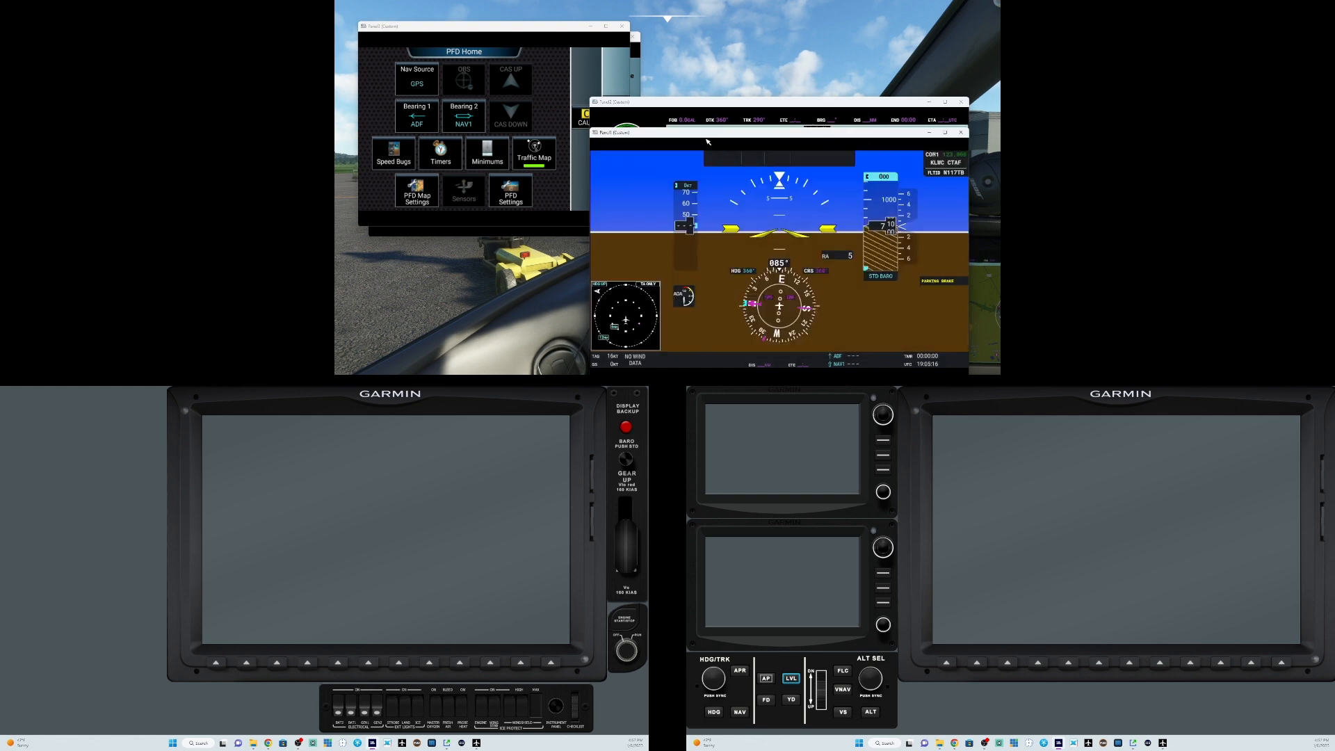
pyautogui.moveTo(707, 142); pyautogui.dragTo(300, 405)
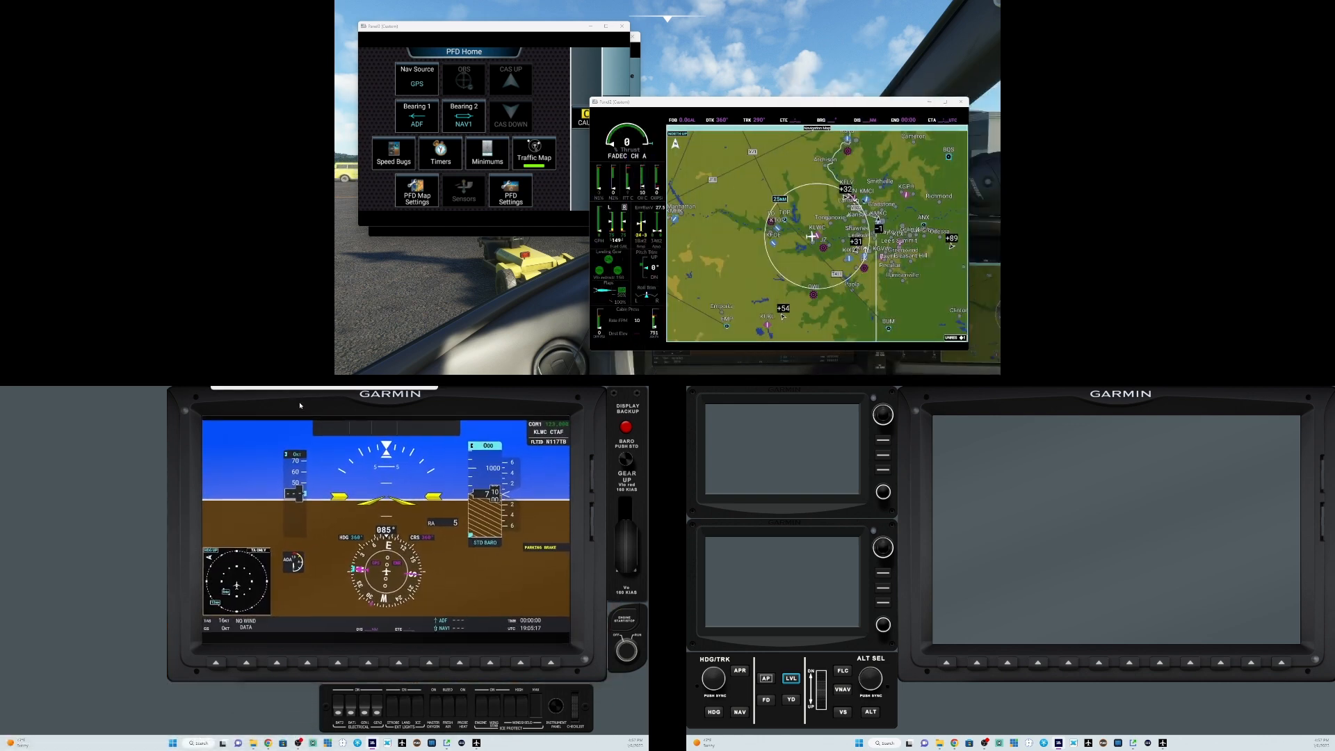
pyautogui.moveTo(300, 406); pyautogui.dragTo(298, 411)
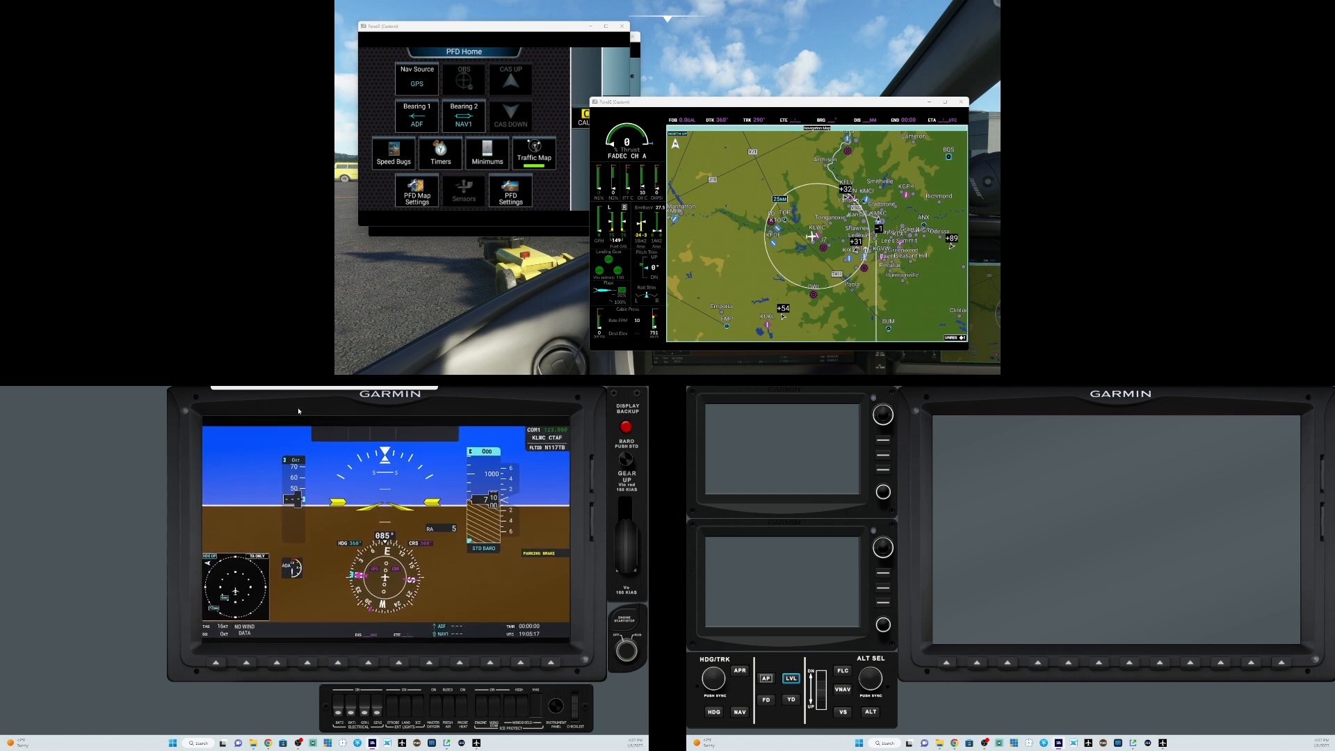
pyautogui.moveTo(298, 411); pyautogui.dragTo(298, 411)
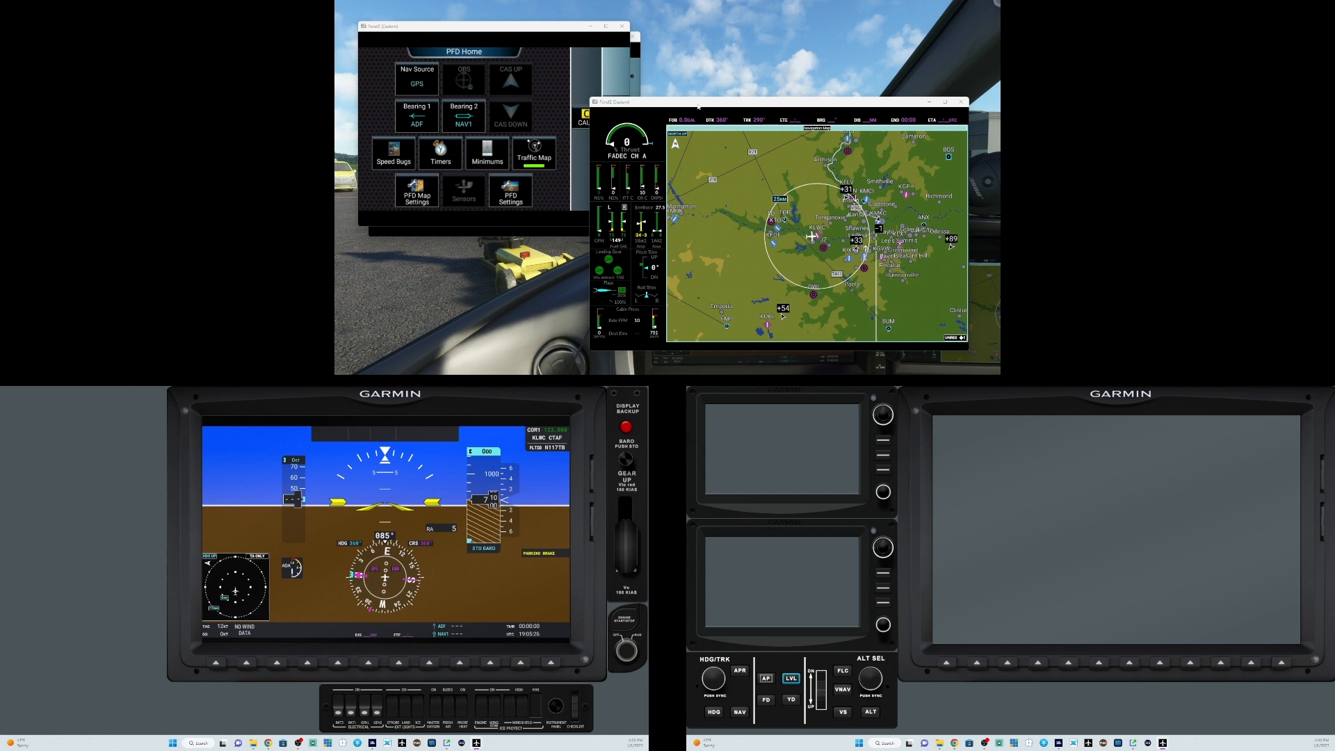
pyautogui.moveTo(650, 103); pyautogui.dragTo(1037, 409)
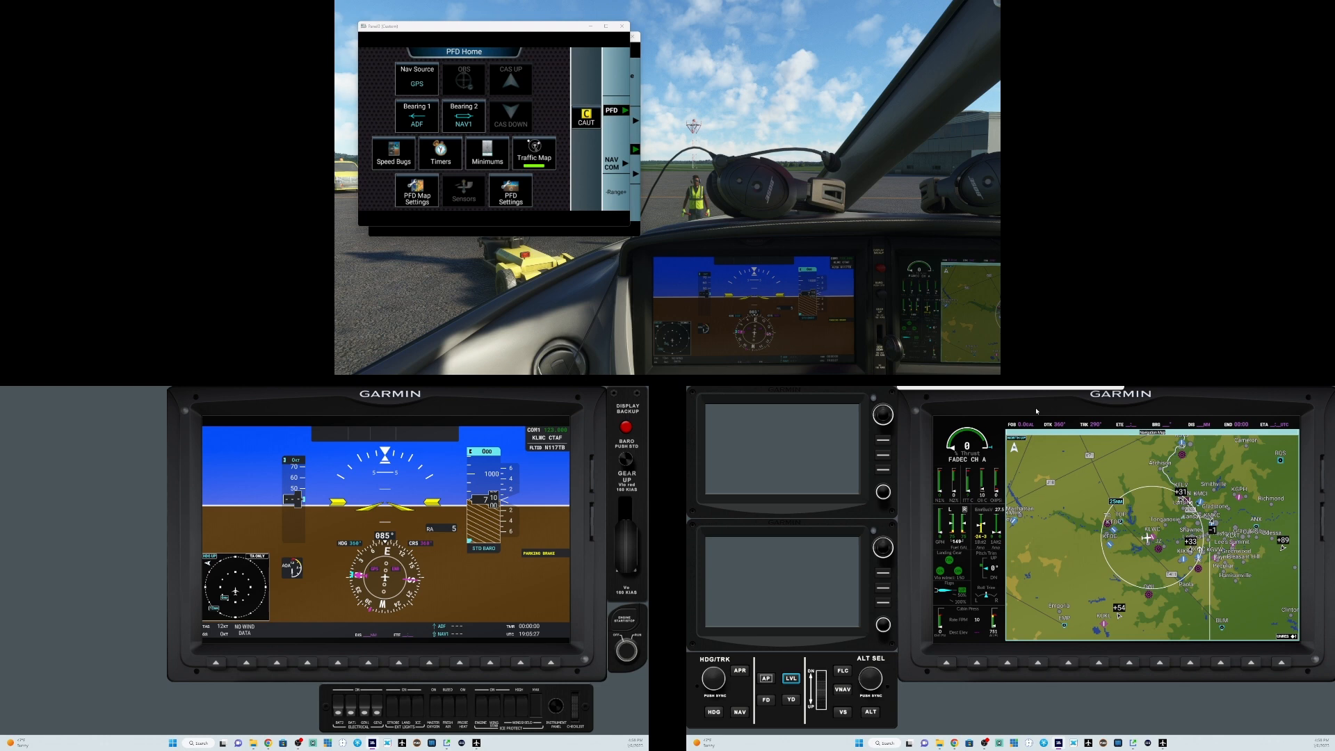
pyautogui.moveTo(1037, 411); pyautogui.dragTo(1036, 410)
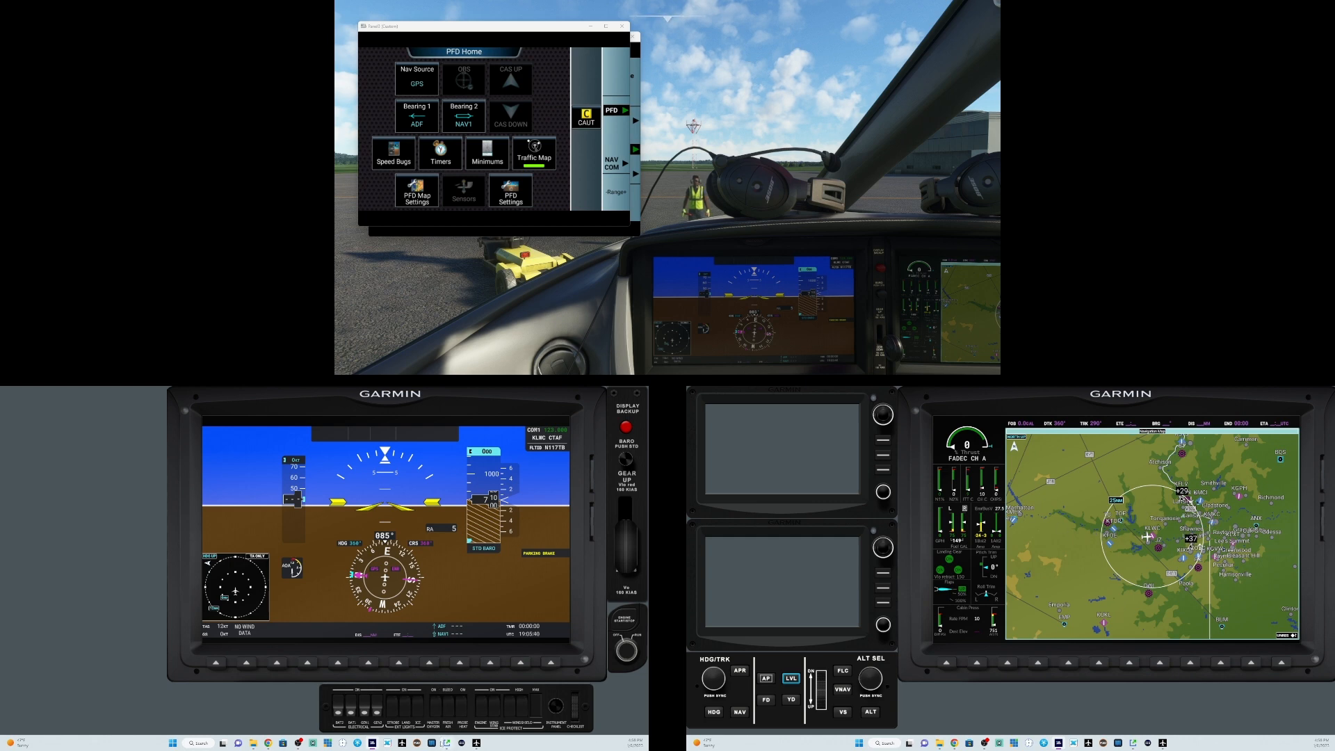
# Step: Restore the Pop Out Panel Manager window and reduce Panel4's width in 10-pixel steps
pyautogui.click(447, 744)
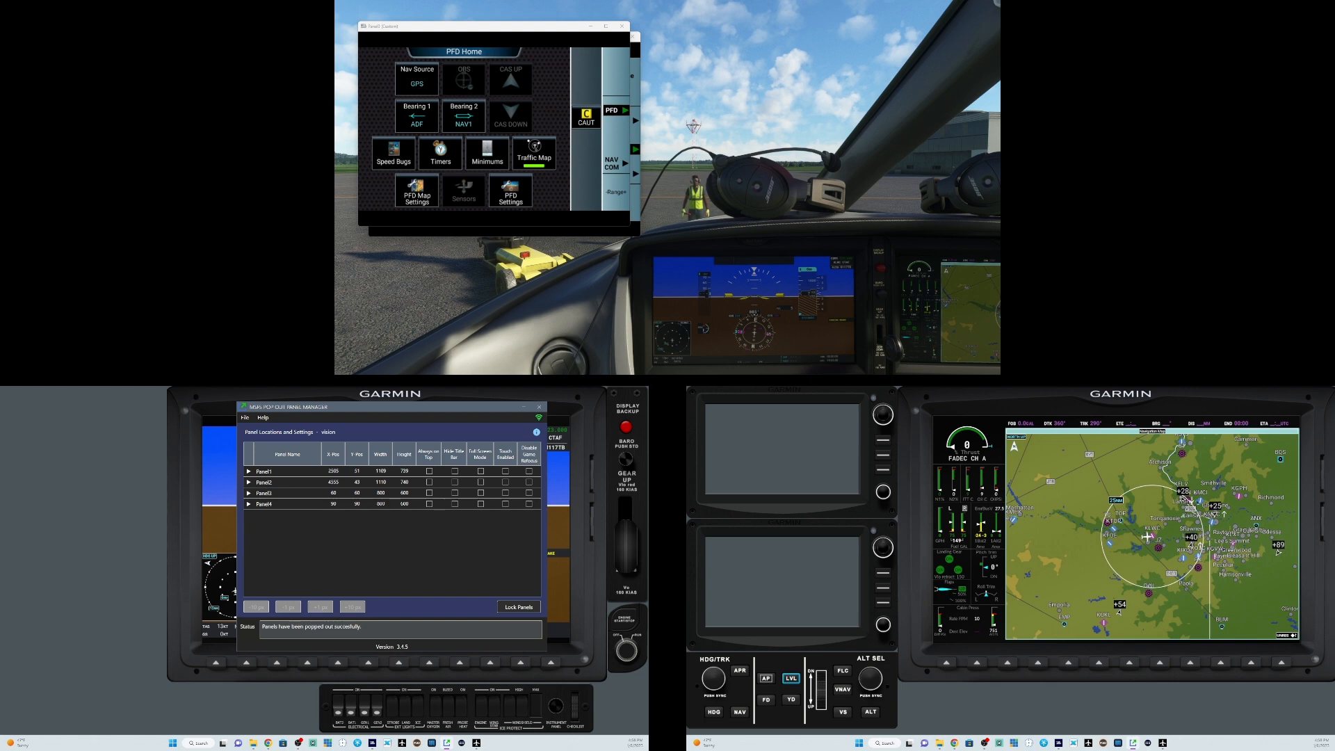
pyautogui.click(381, 506)
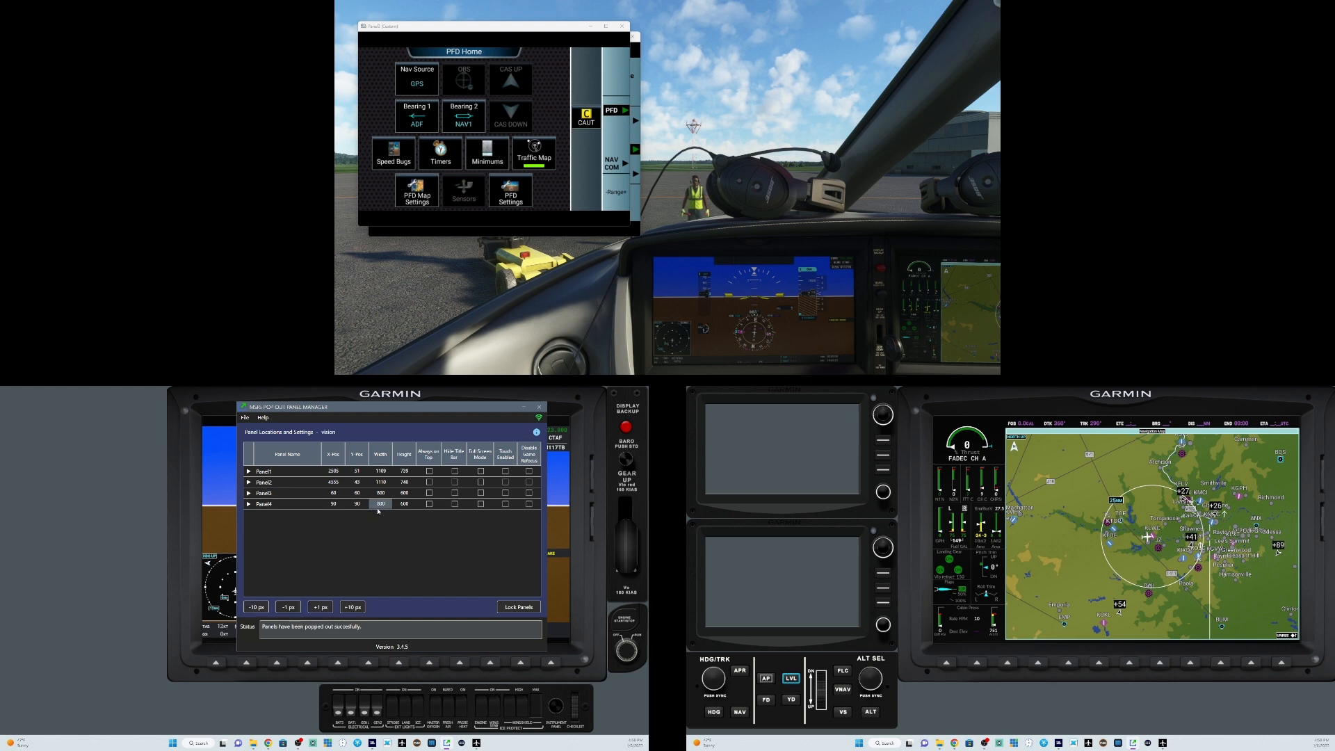
pyautogui.click(259, 609)
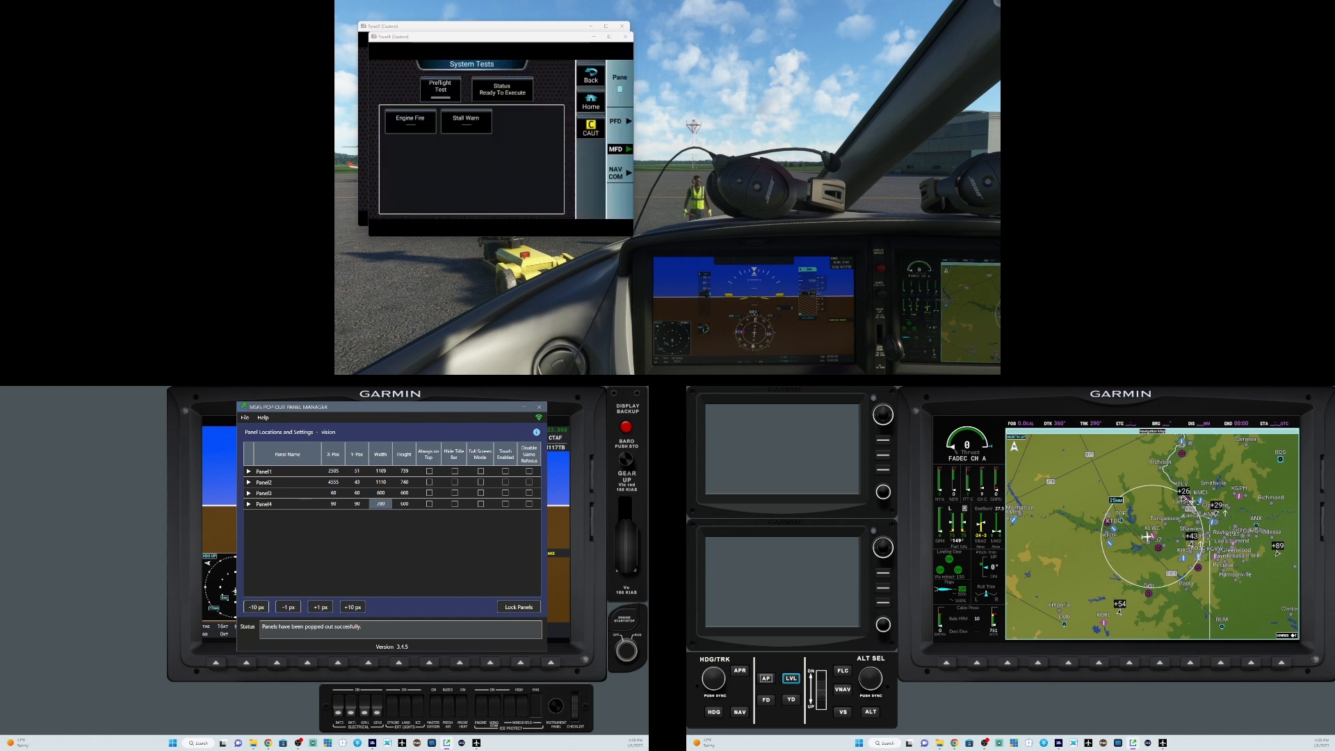
# Step: Decrease Panel2's width to 1060 in 10-pixel steps, increase it back to 1110, and minimize the Pop Out Panel Manager window
pyautogui.click(382, 482)
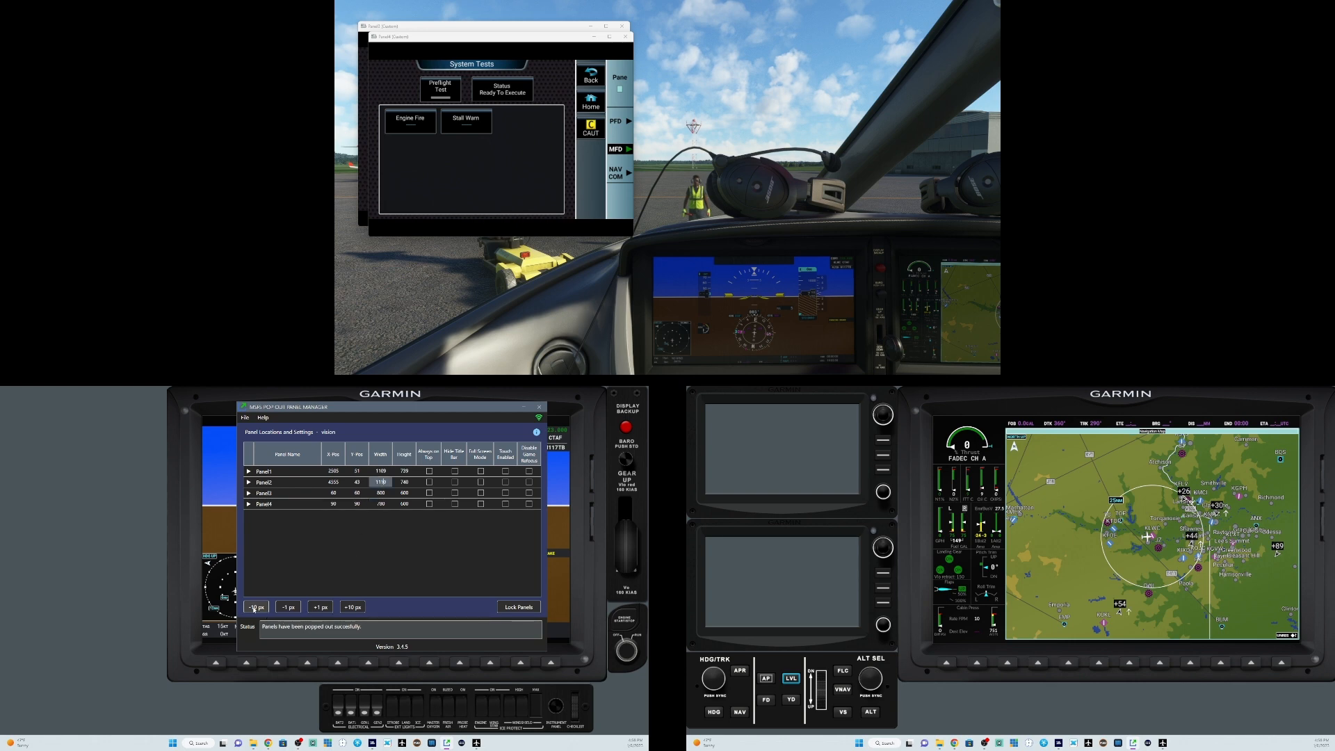
pyautogui.click(255, 608)
pyautogui.click(255, 608)
pyautogui.click(256, 608)
pyautogui.click(256, 608)
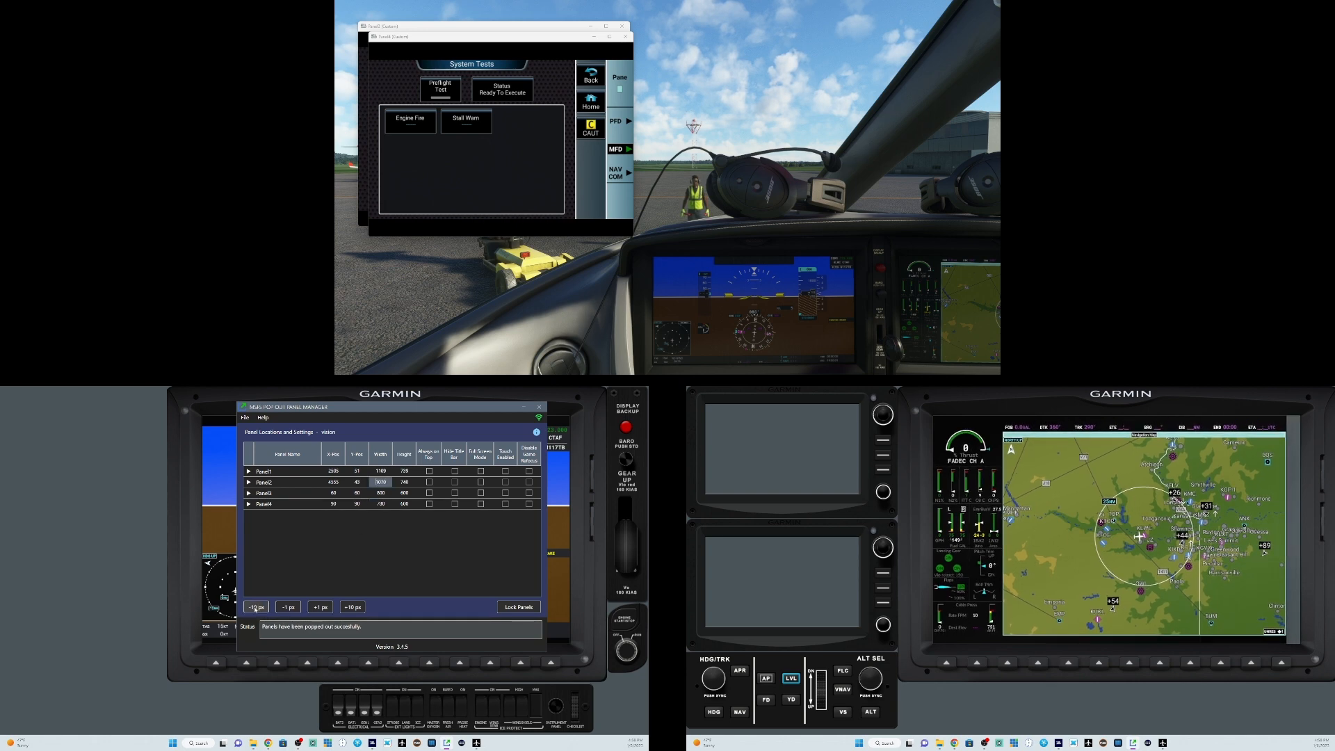
pyautogui.click(256, 608)
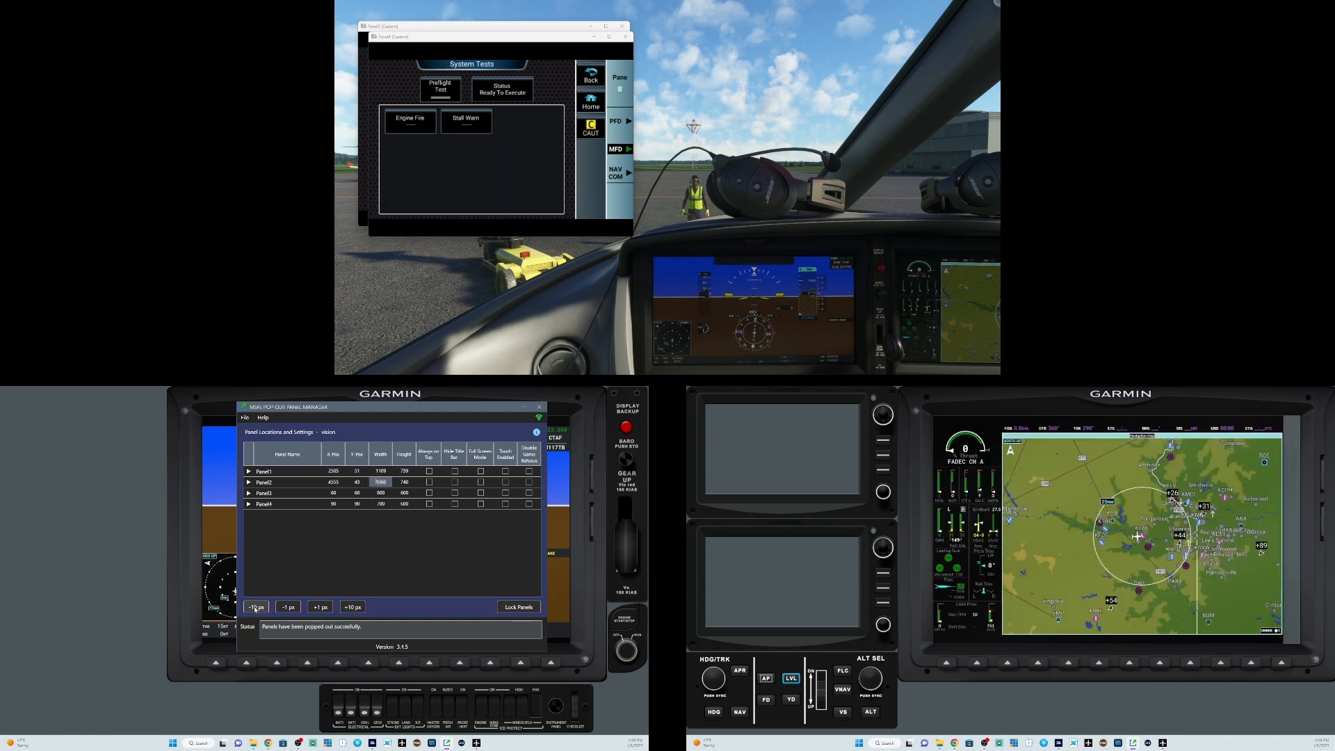
pyautogui.click(352, 607)
pyautogui.click(352, 607)
pyautogui.click(352, 607)
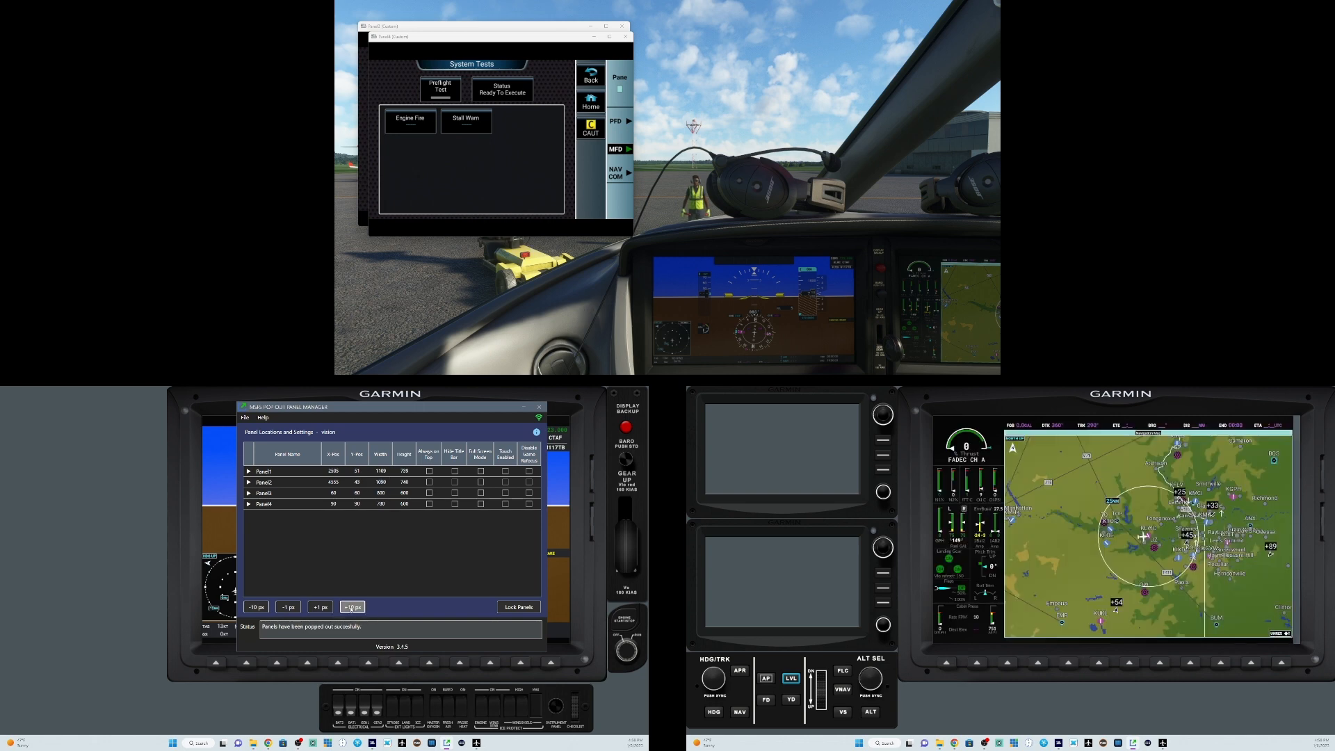
pyautogui.click(352, 607)
pyautogui.click(352, 607)
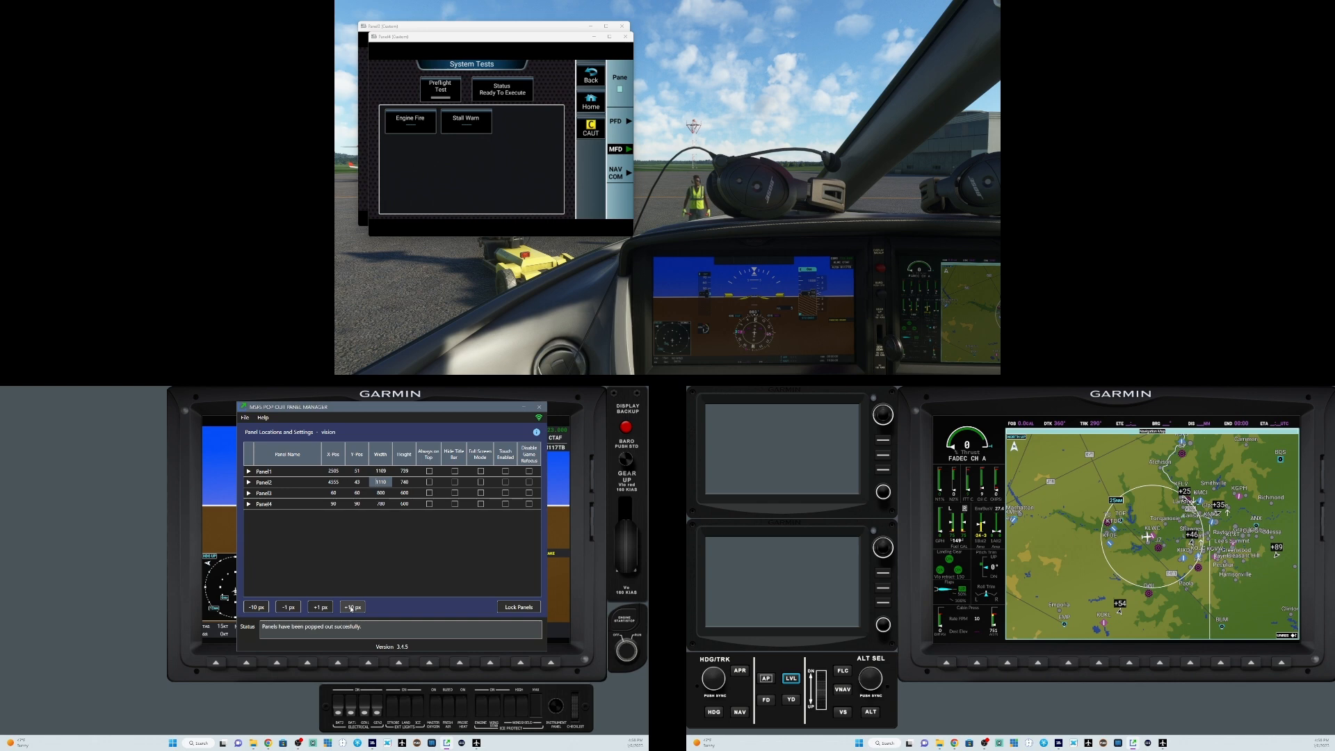
pyautogui.click(524, 409)
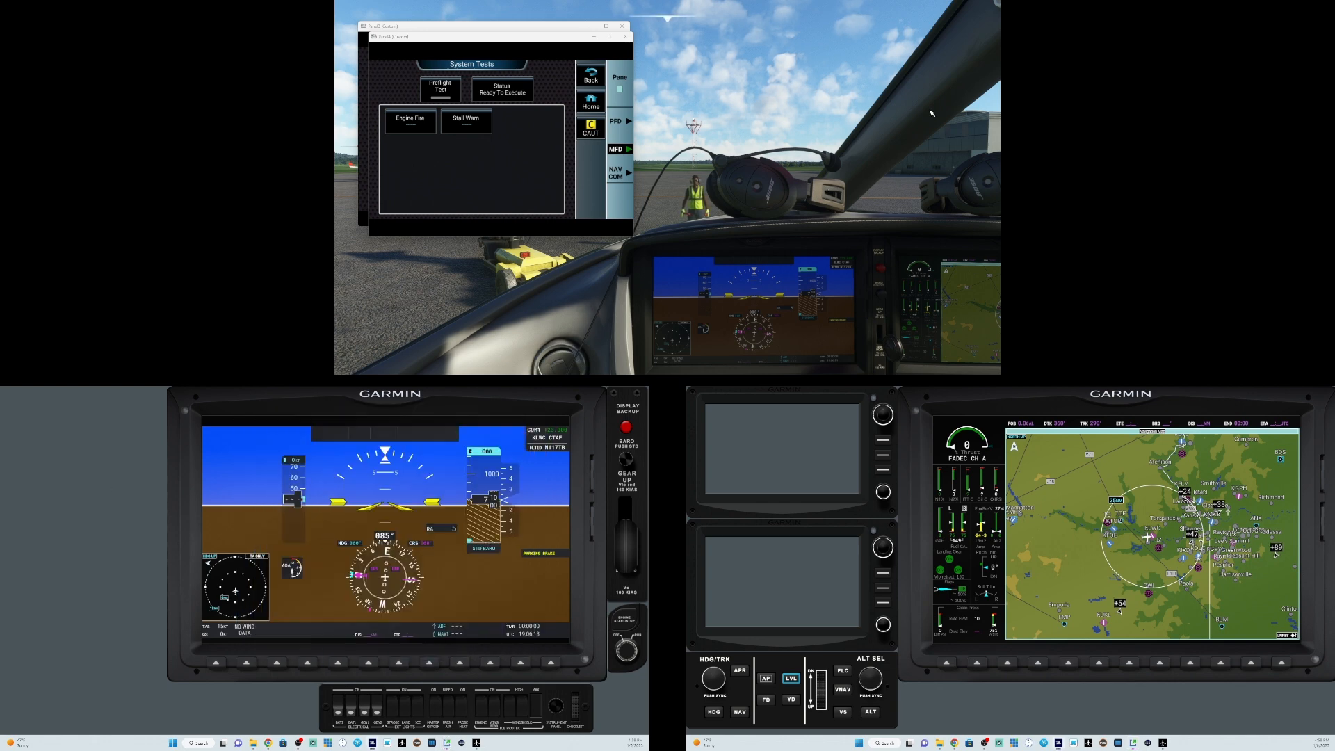
# Step: Shrink the PFD Home touch controller pop-out, place it in the upper small bezel, and enlarge it to fill the opening
pyautogui.click(452, 30)
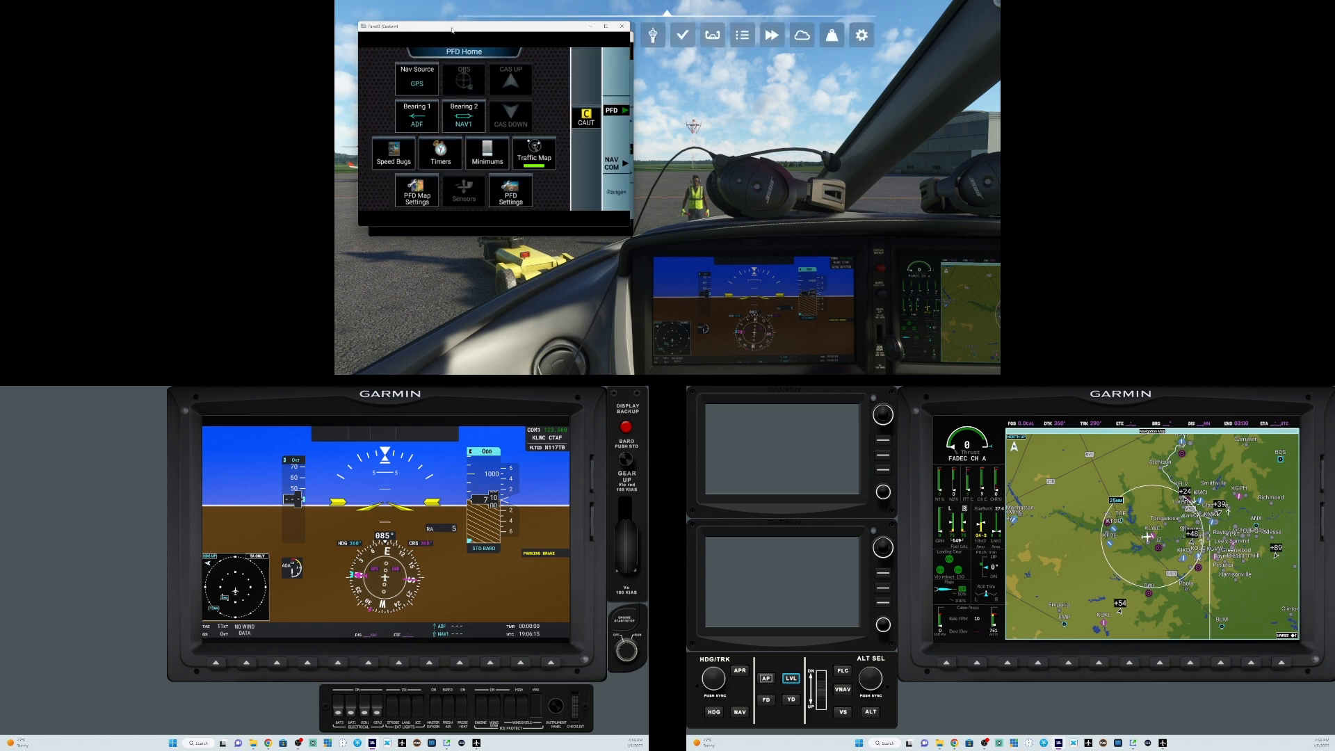
pyautogui.moveTo(628, 226); pyautogui.dragTo(467, 99)
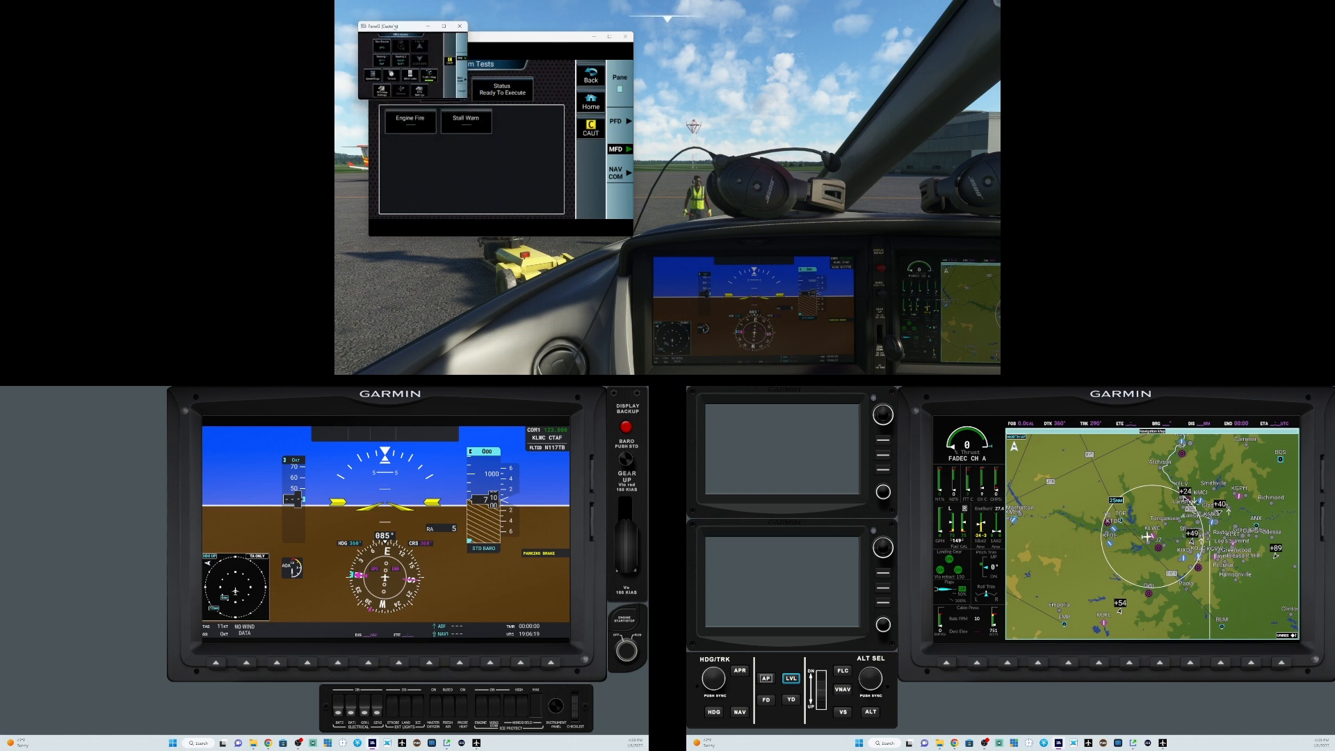
pyautogui.moveTo(395, 25); pyautogui.dragTo(740, 402)
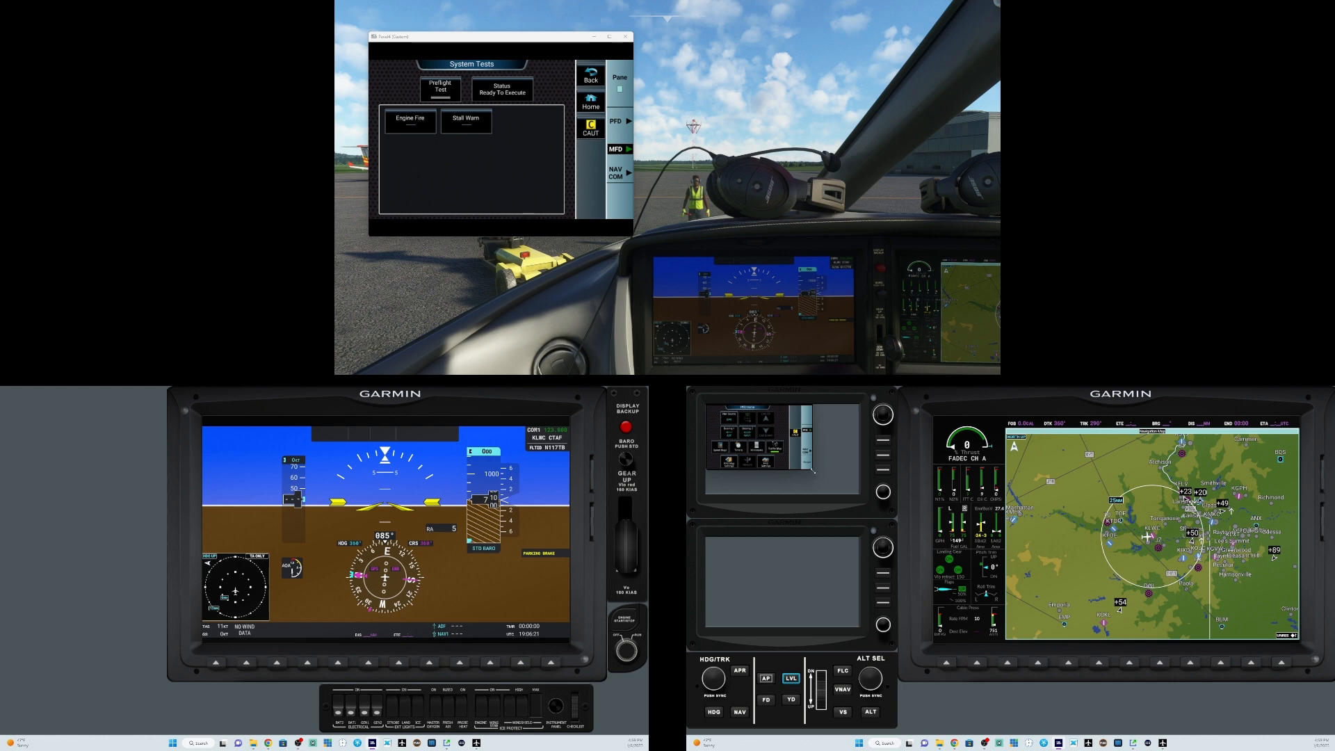
pyautogui.moveTo(811, 473); pyautogui.dragTo(861, 497)
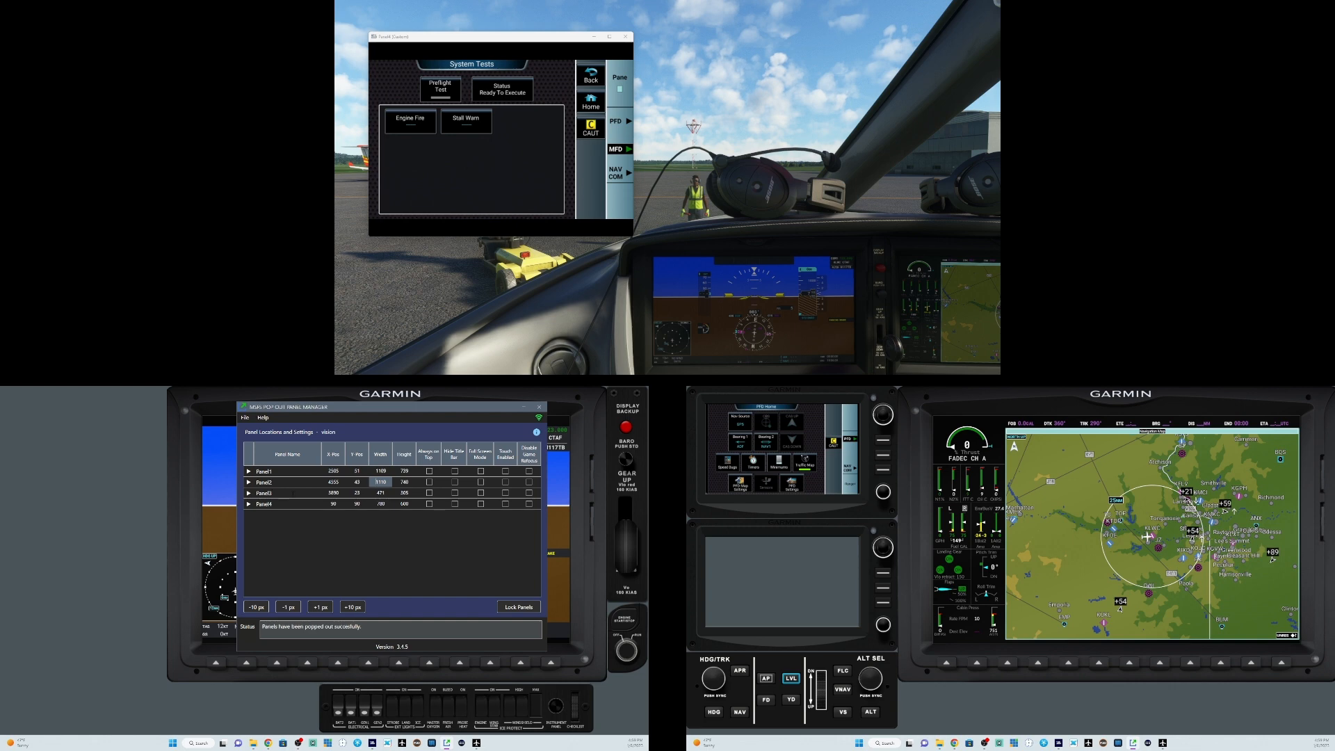
# Step: Fine-tune Panel3's width to 482 using 10-pixel and 1-pixel adjustments
pyautogui.click(278, 493)
pyautogui.click(381, 492)
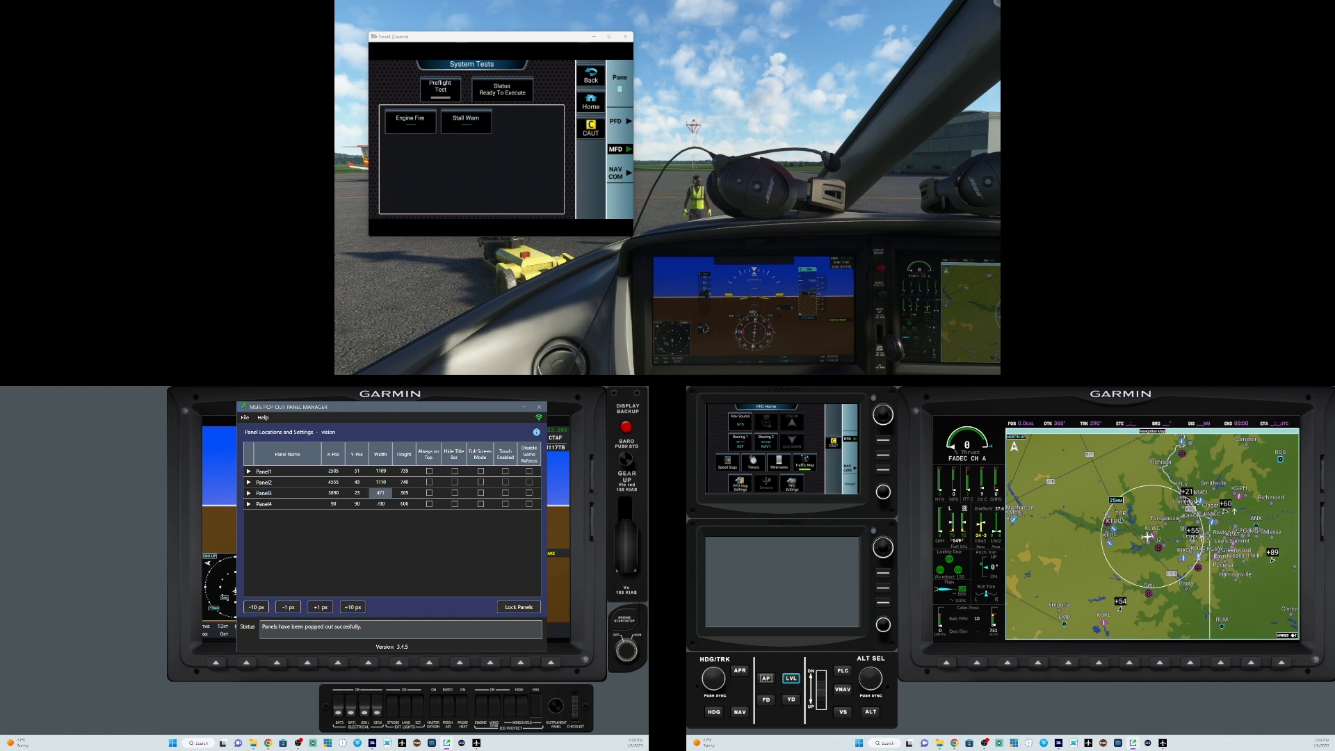
pyautogui.click(350, 608)
pyautogui.click(288, 607)
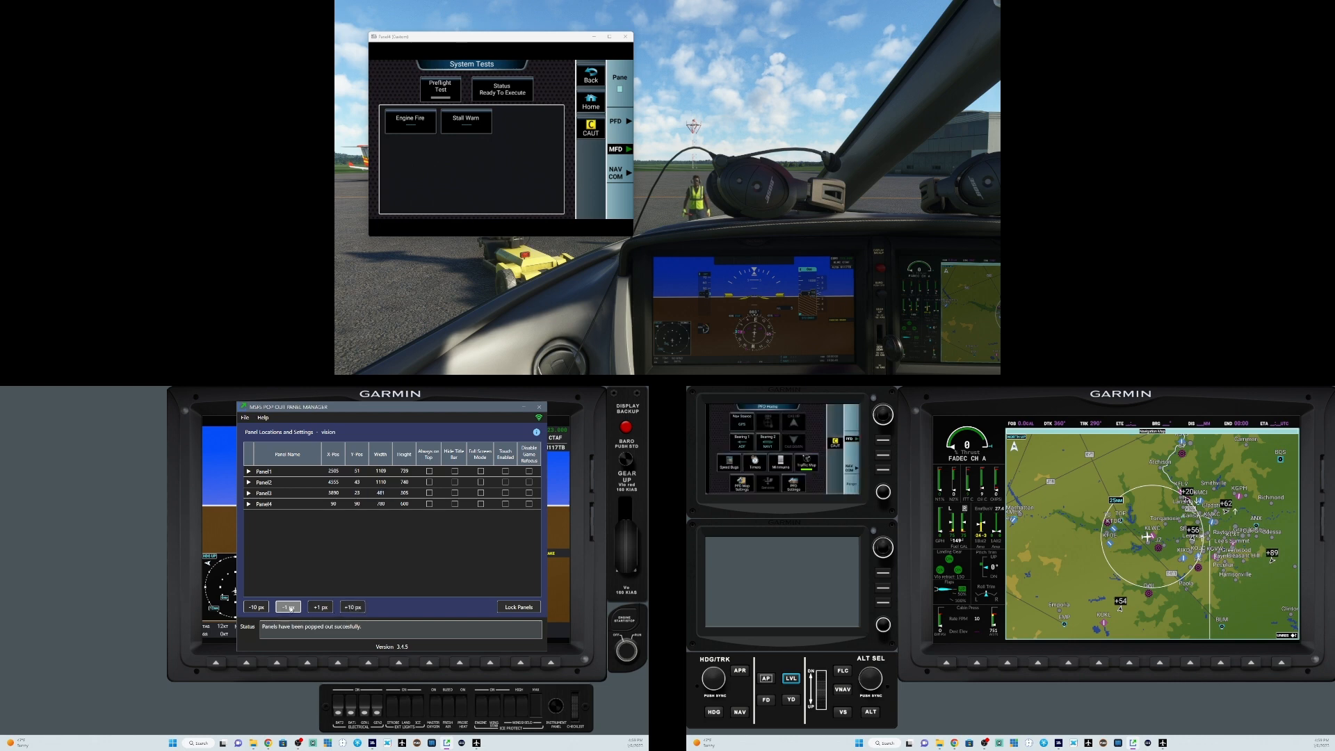
pyautogui.click(319, 608)
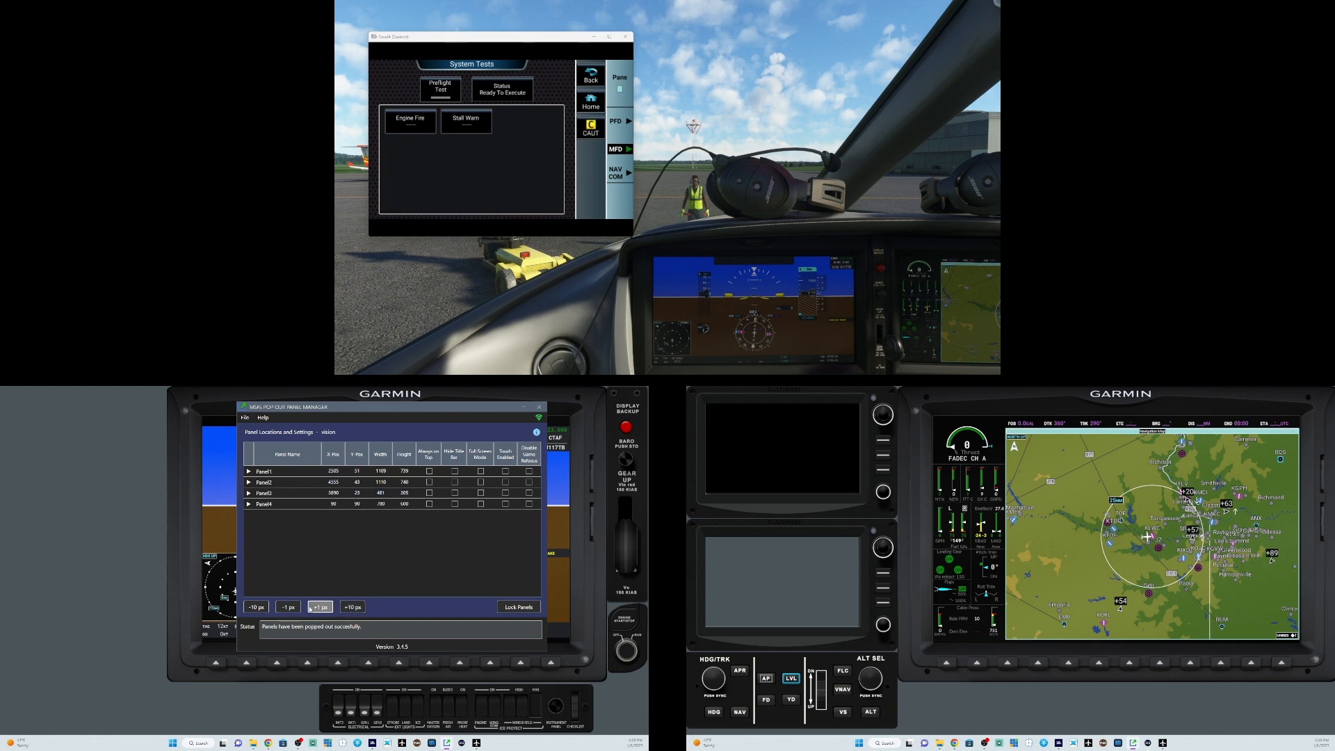
pyautogui.click(319, 607)
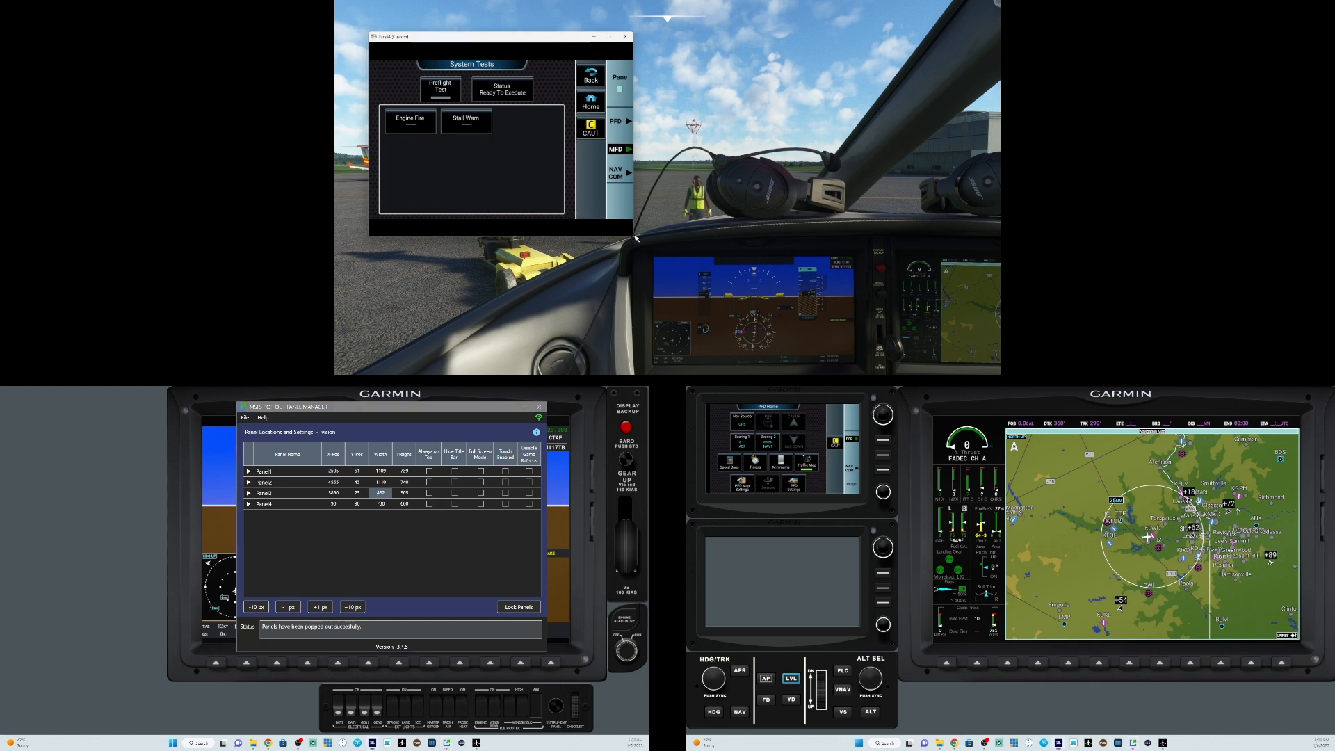
# Step: Shrink the System Tests touch controller pop-out, place it in the lower small bezel, and enlarge it to fill the opening
pyautogui.moveTo(633, 237); pyautogui.dragTo(484, 125)
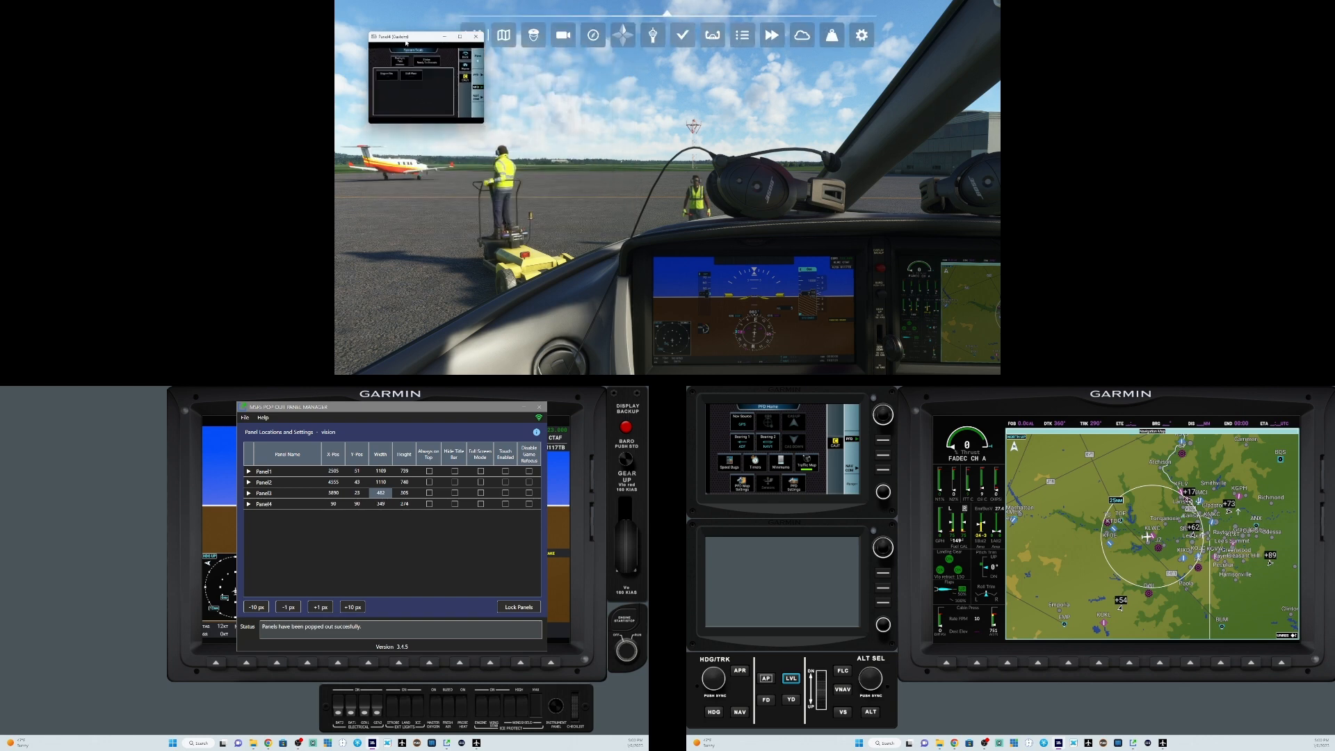
pyautogui.moveTo(407, 37); pyautogui.dragTo(742, 536)
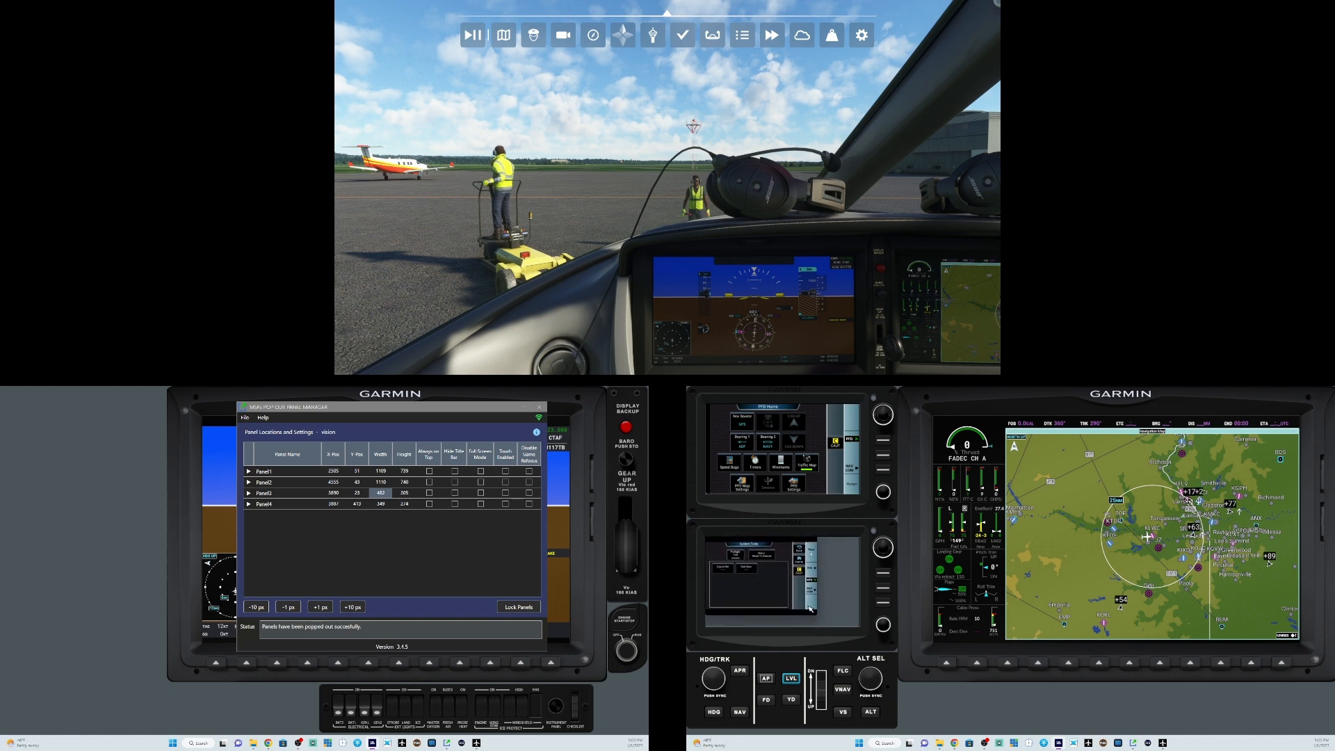
pyautogui.moveTo(818, 616); pyautogui.dragTo(862, 631)
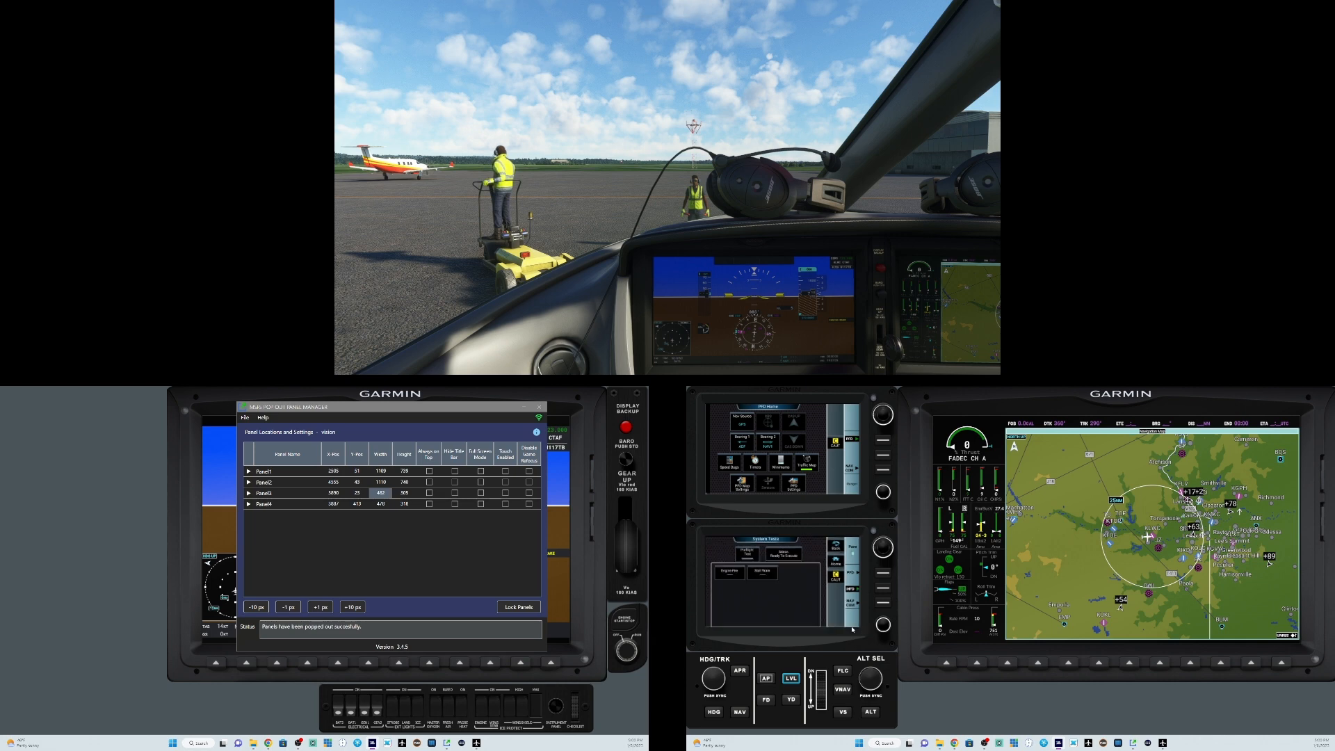
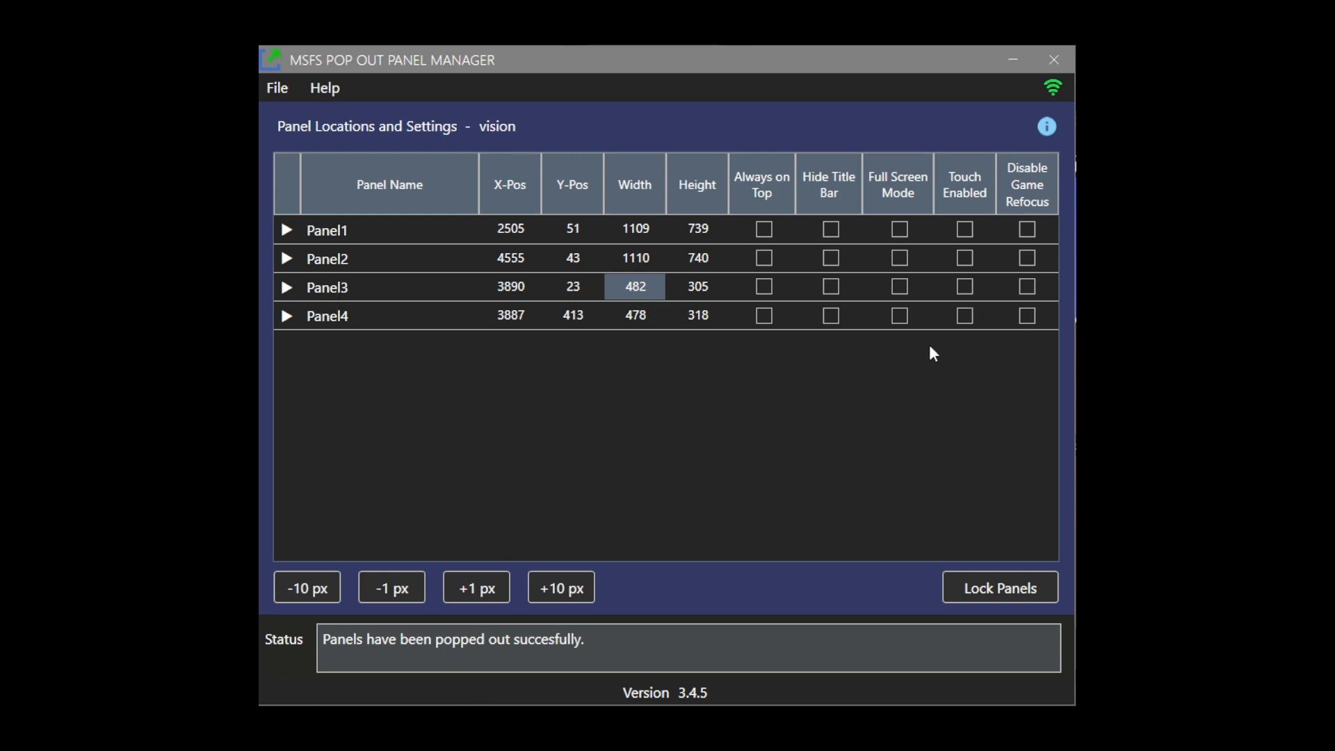
# Step: Enable touch for Panel3 and Panel4 with the panels locked, and rerun the vision profile's pop out from profile selection
pyautogui.click(966, 287)
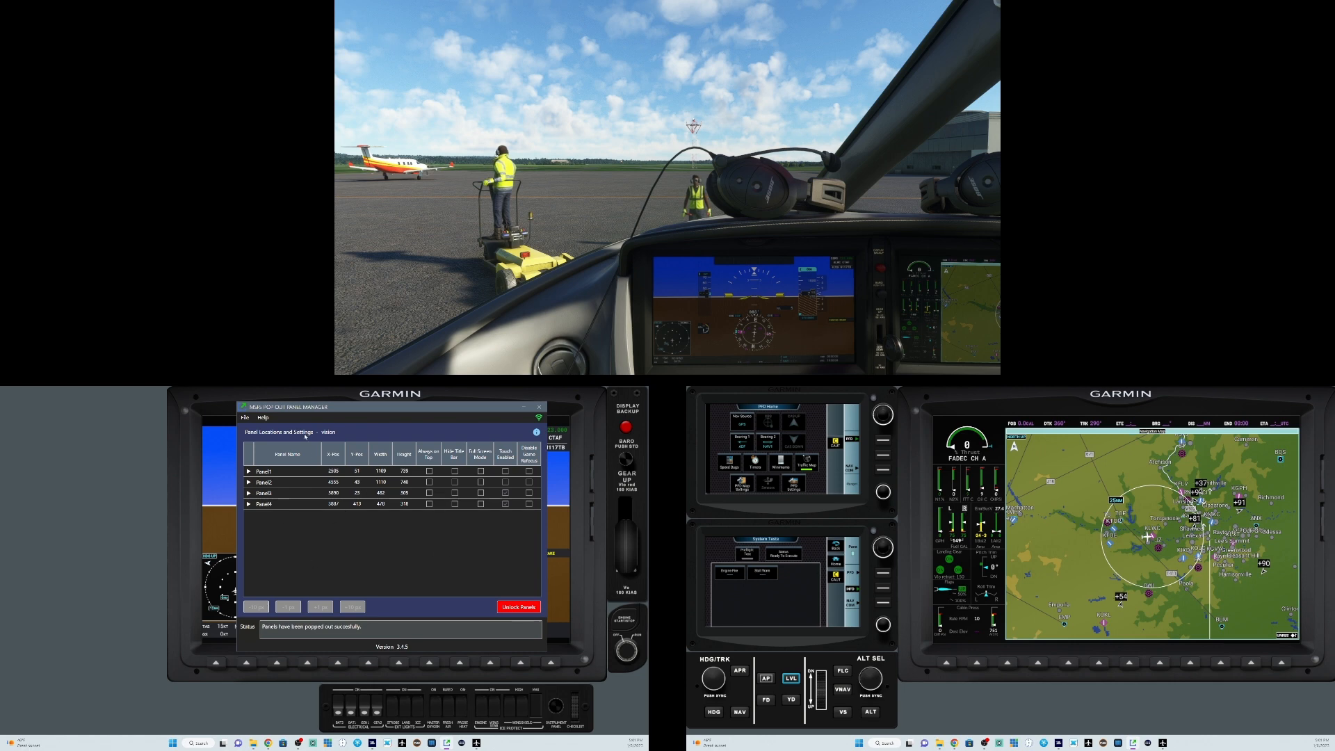
pyautogui.click(245, 418)
pyautogui.click(259, 429)
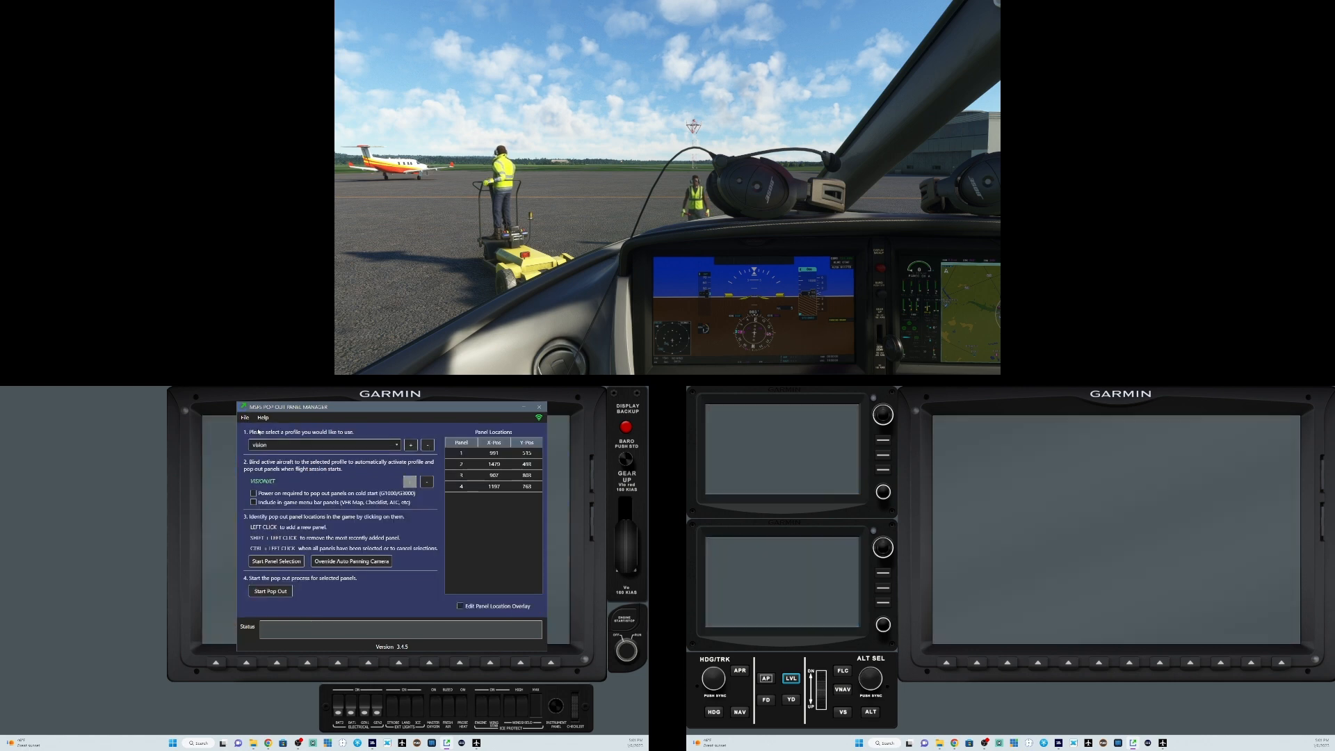
pyautogui.click(269, 592)
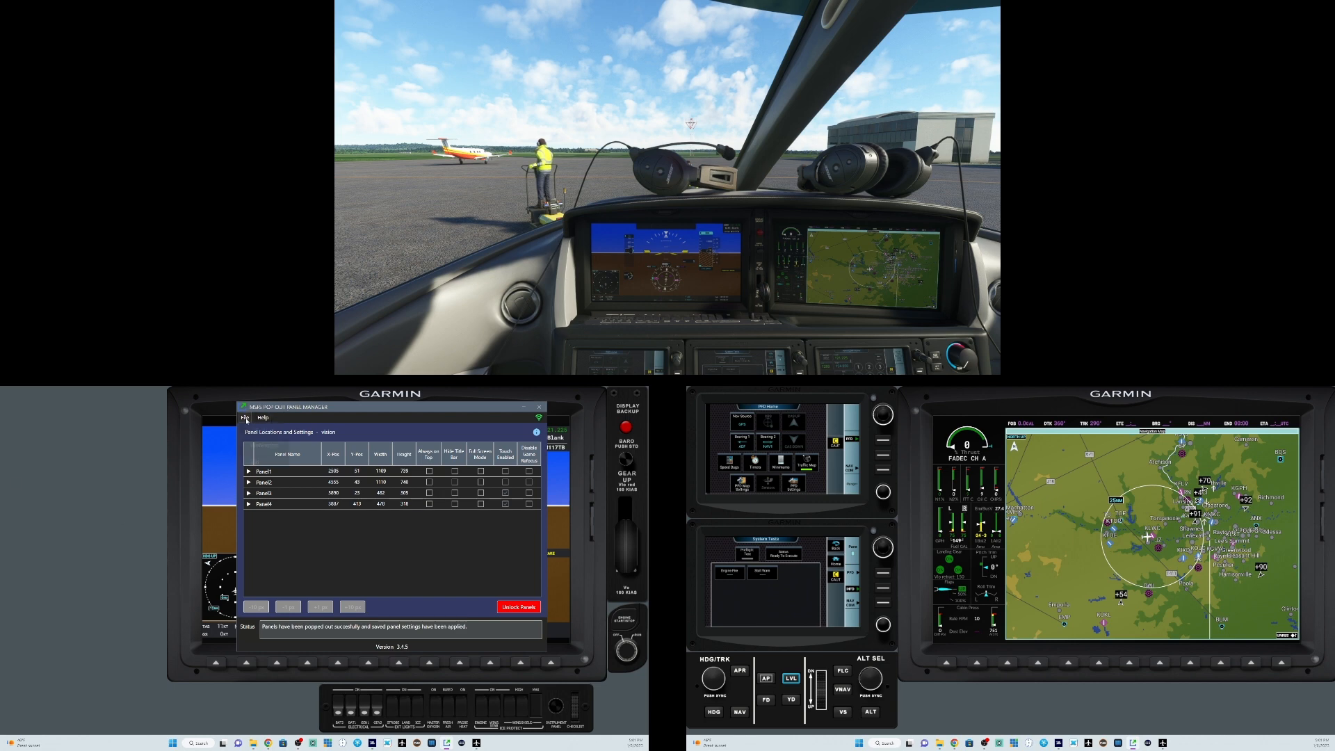
# Step: Examine the application settings in the preferences, close them, and minimize the Pop Out Panel Manager window
pyautogui.click(265, 447)
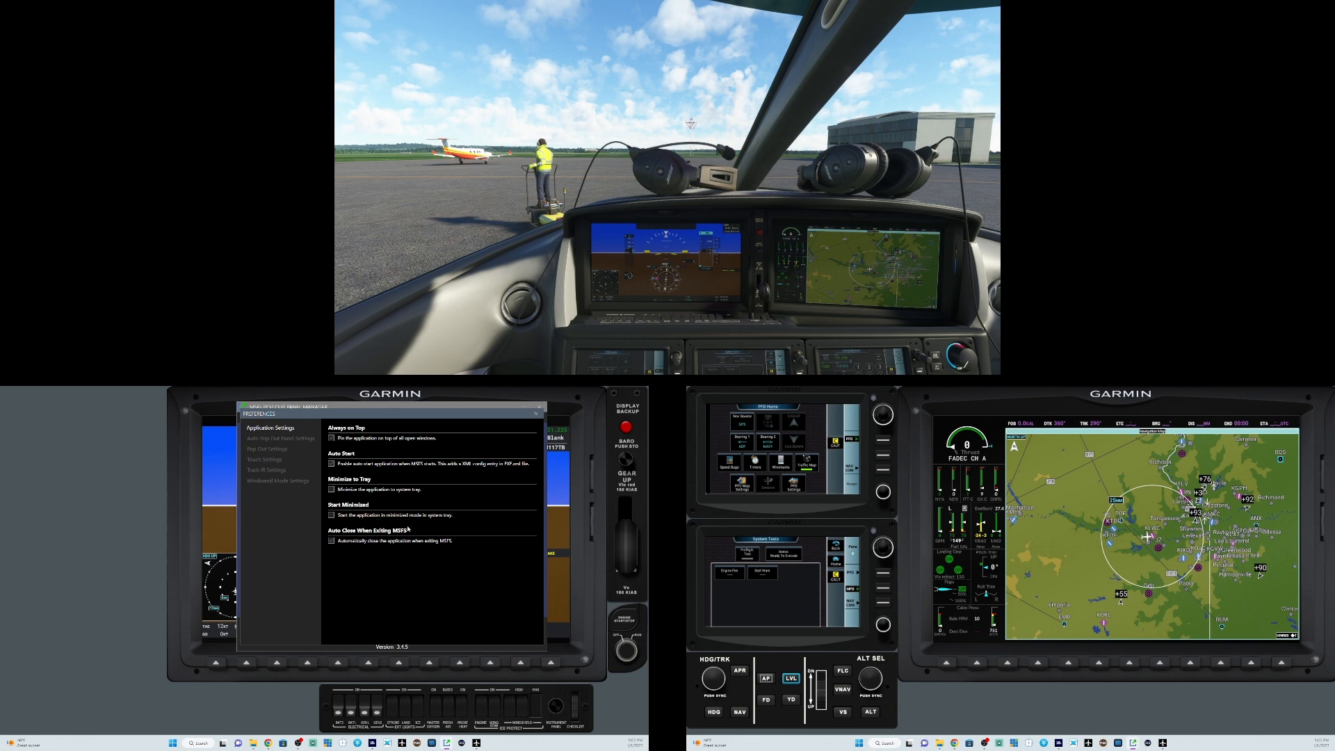
pyautogui.click(536, 414)
pyautogui.click(523, 410)
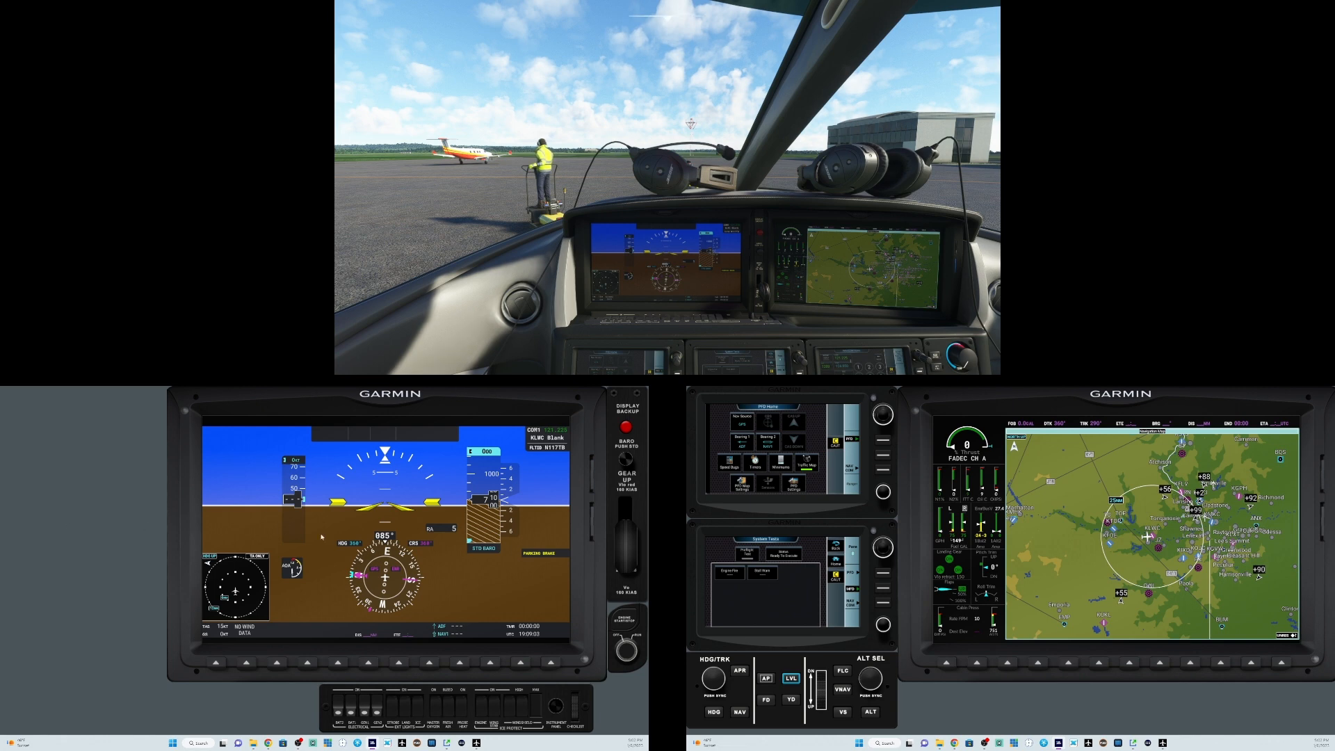
# Step: Restore Pop Out Panel Manager, return to profile selection with vision chosen, and minimize the window
pyautogui.click(447, 743)
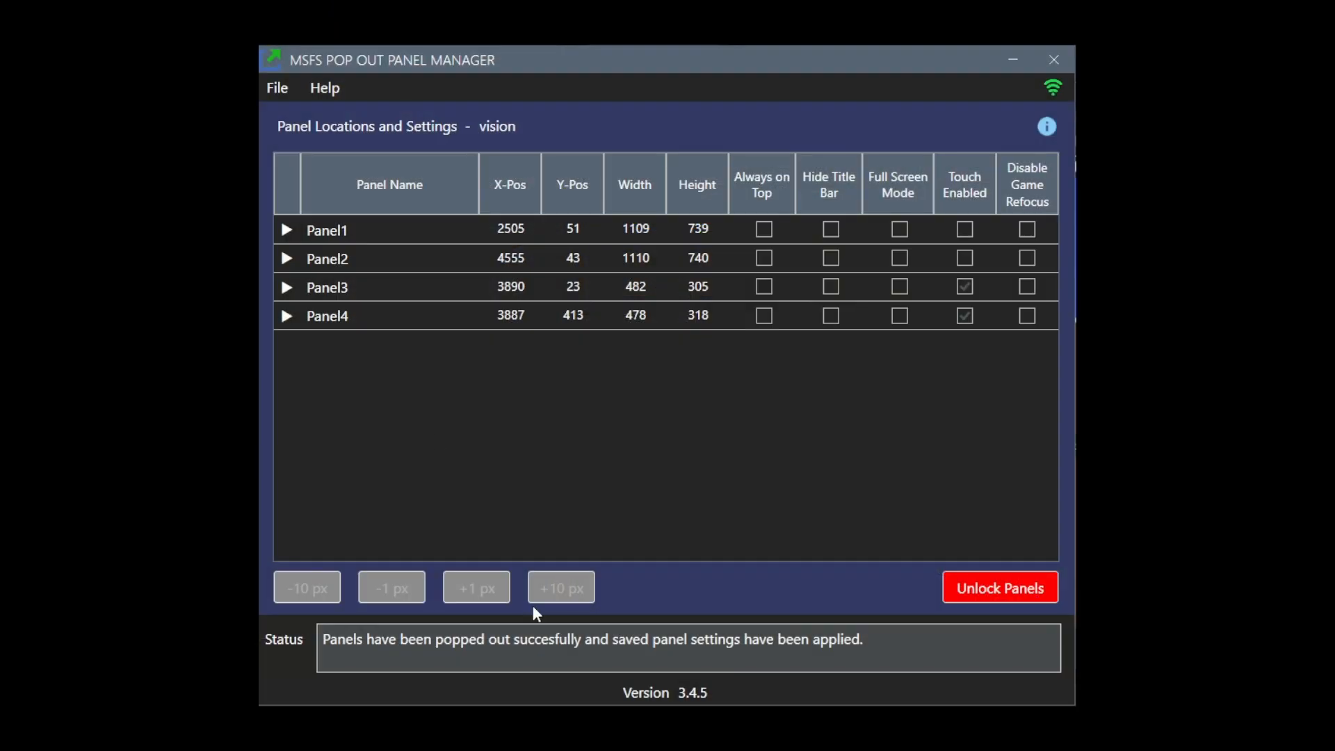
pyautogui.click(272, 90)
pyautogui.click(297, 116)
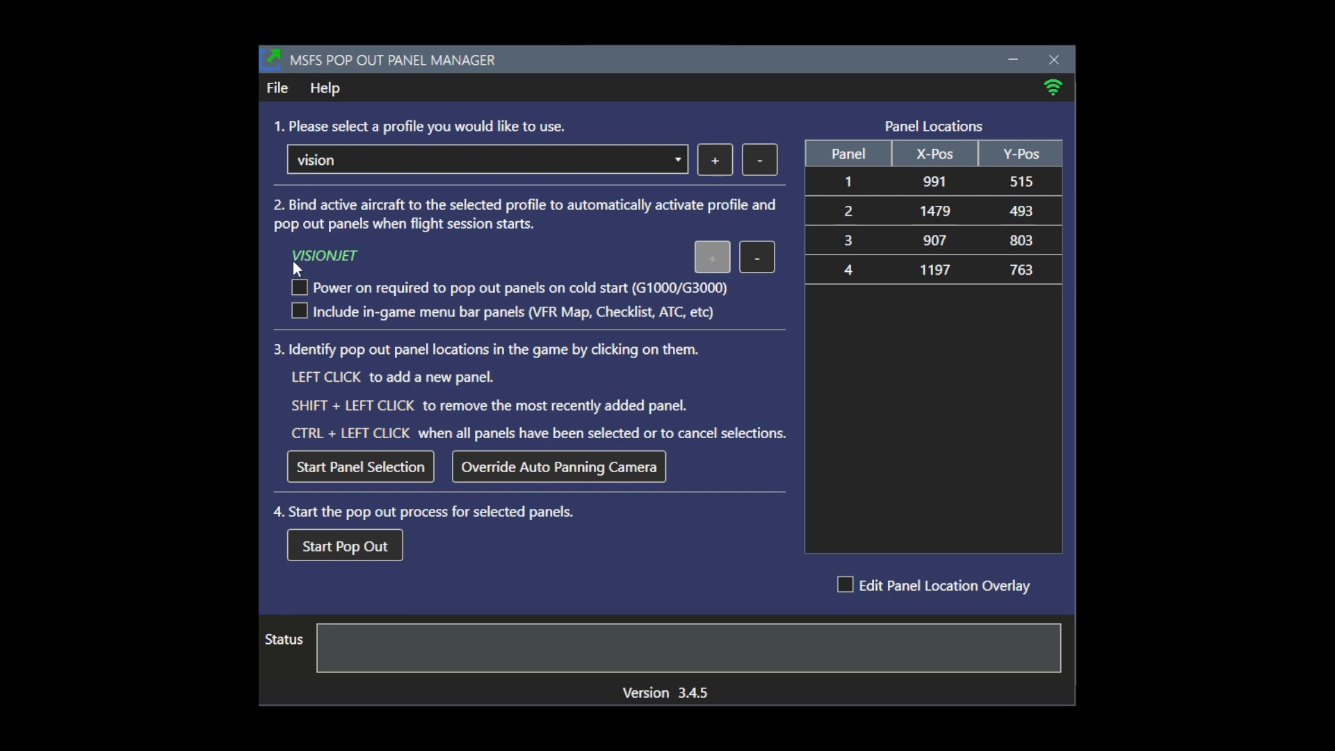
pyautogui.click(1013, 61)
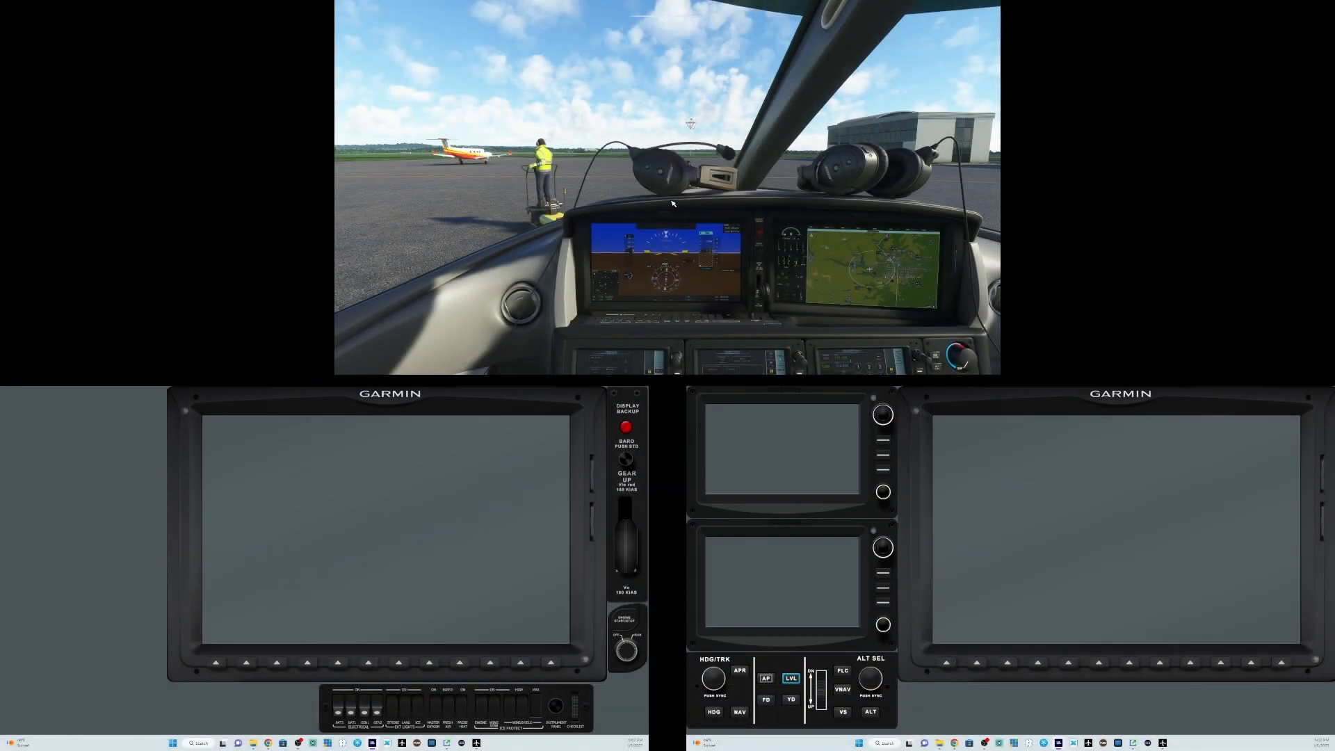
# Step: Restart the flight from the simulator's pause menu, confirm the restart, and begin flying at Lawrence Mun
pyautogui.press('Escape')
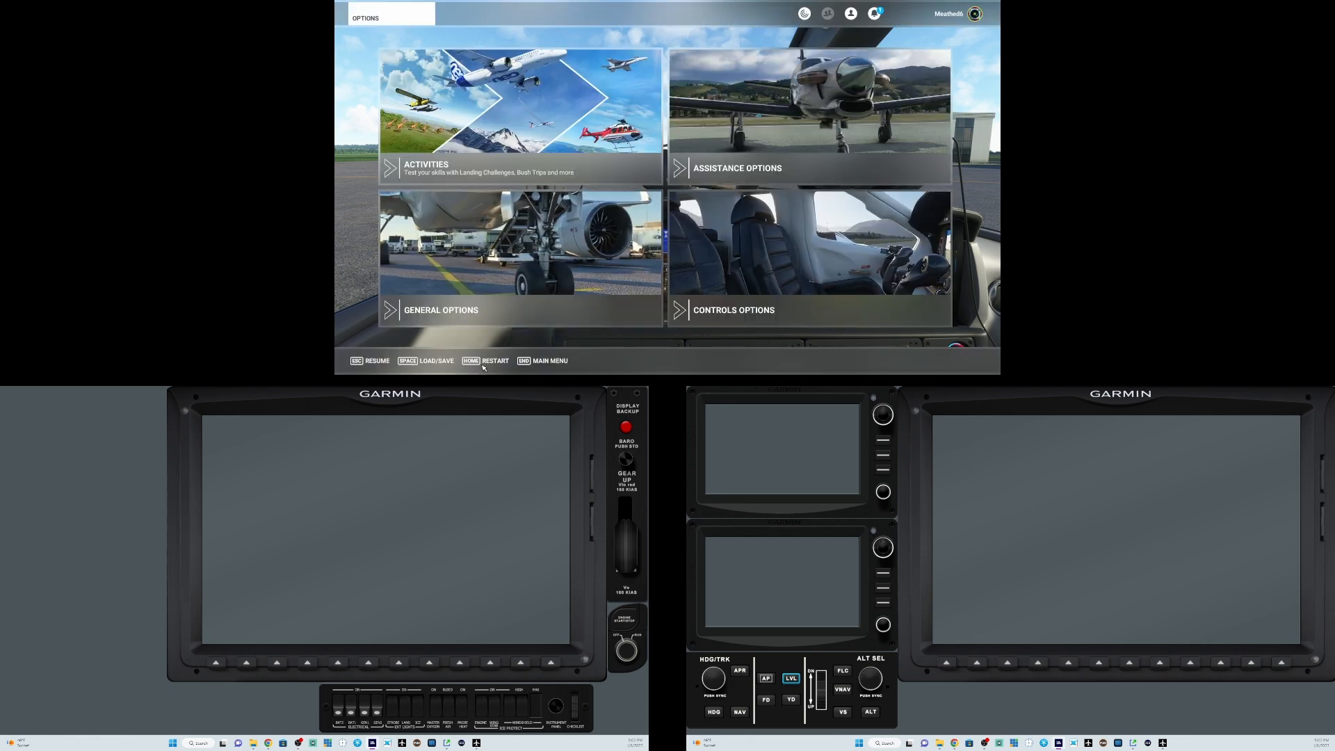
pyautogui.click(494, 367)
pyautogui.click(649, 230)
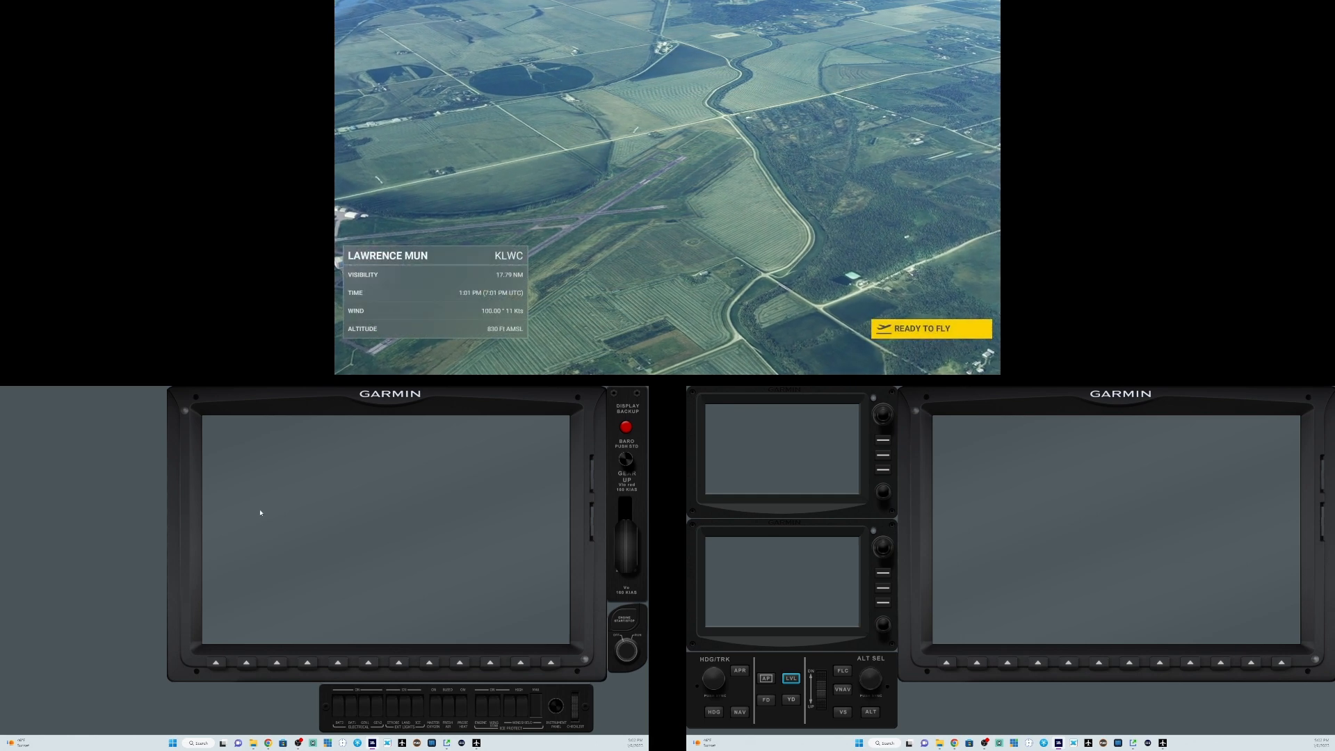
pyautogui.click(947, 336)
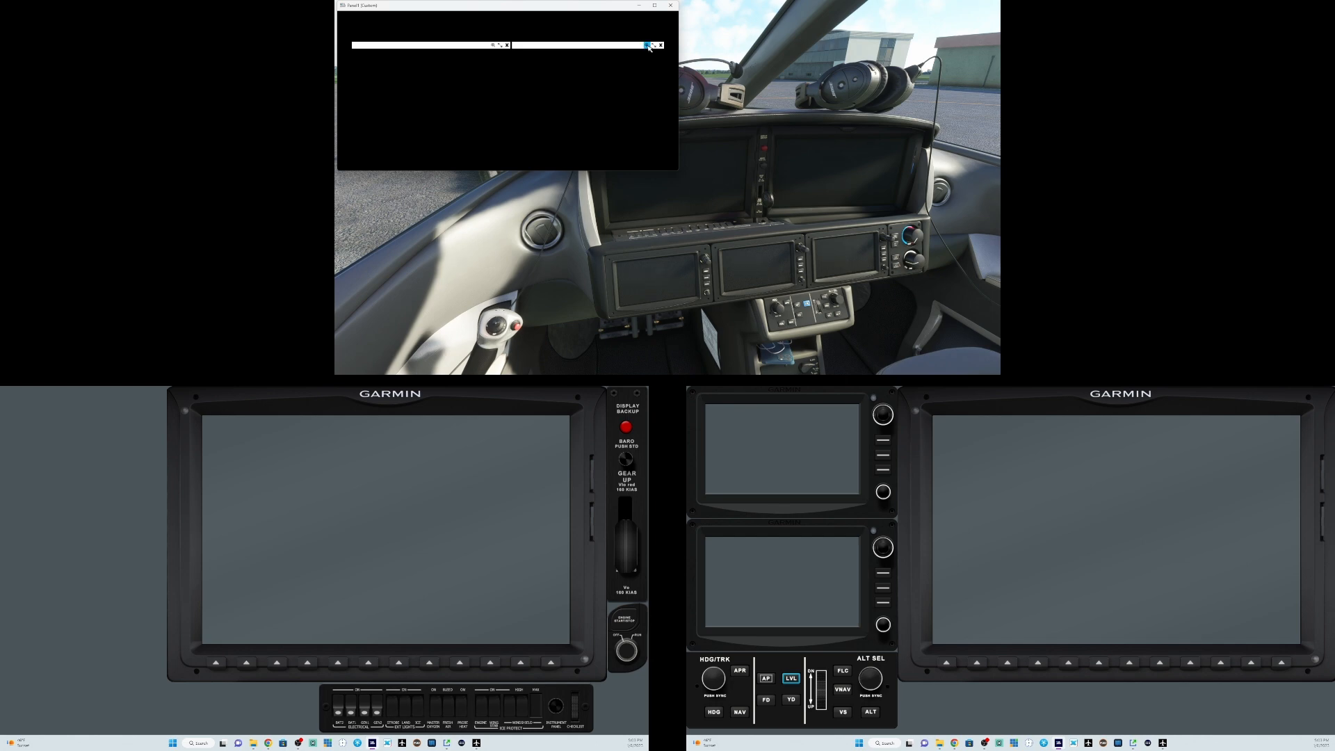
pyautogui.click(648, 46)
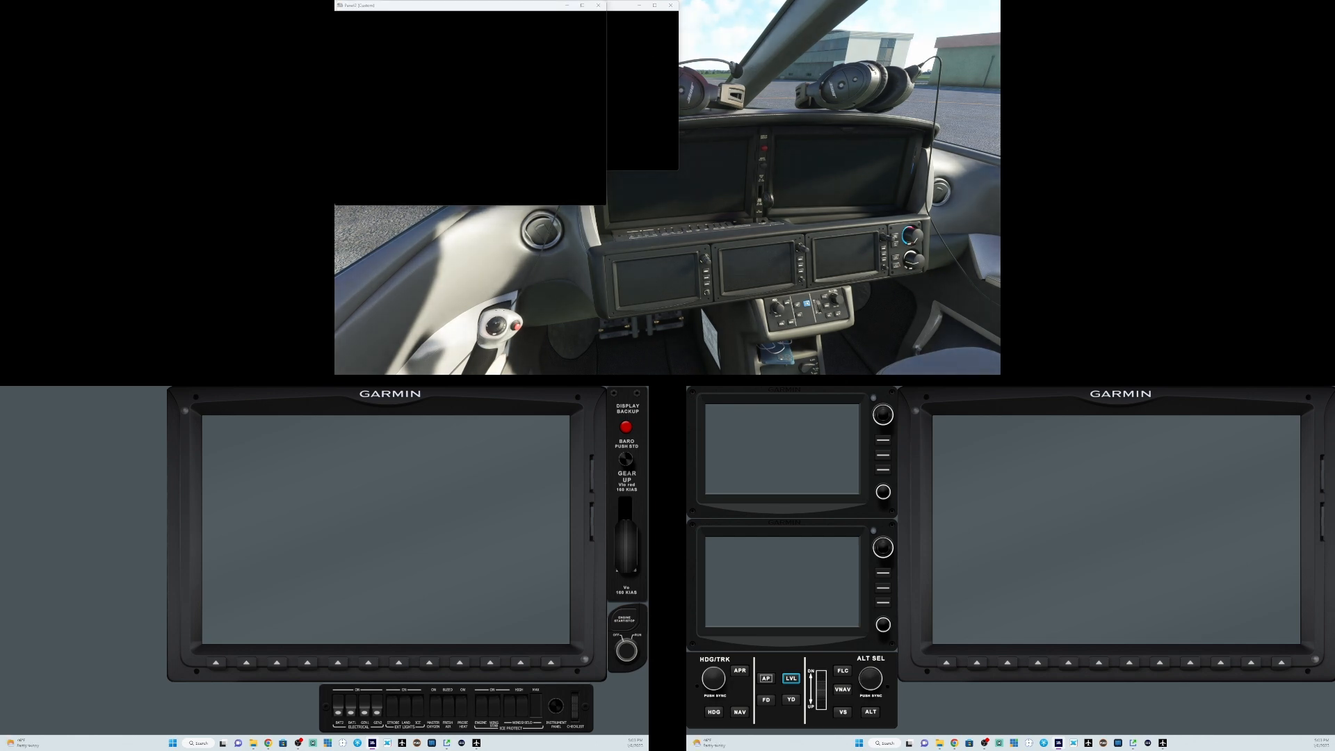
pyautogui.click(647, 45)
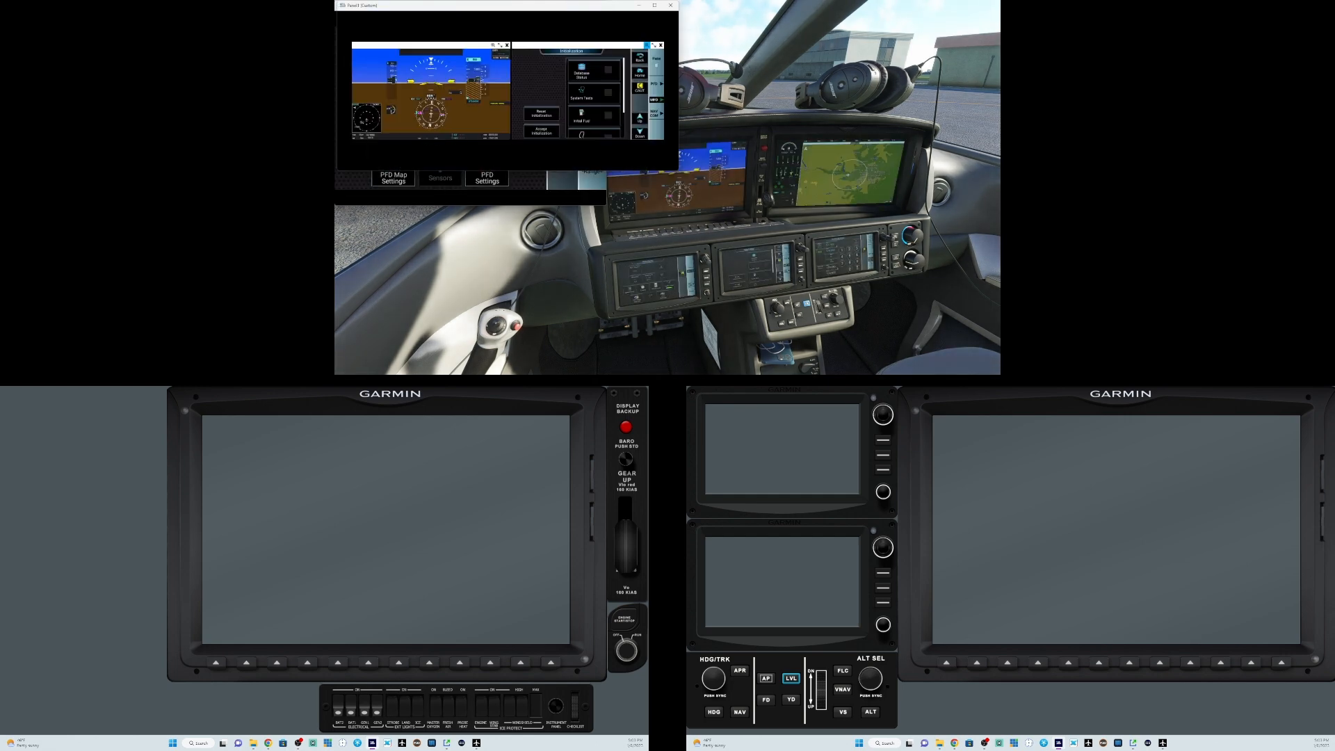
pyautogui.click(648, 46)
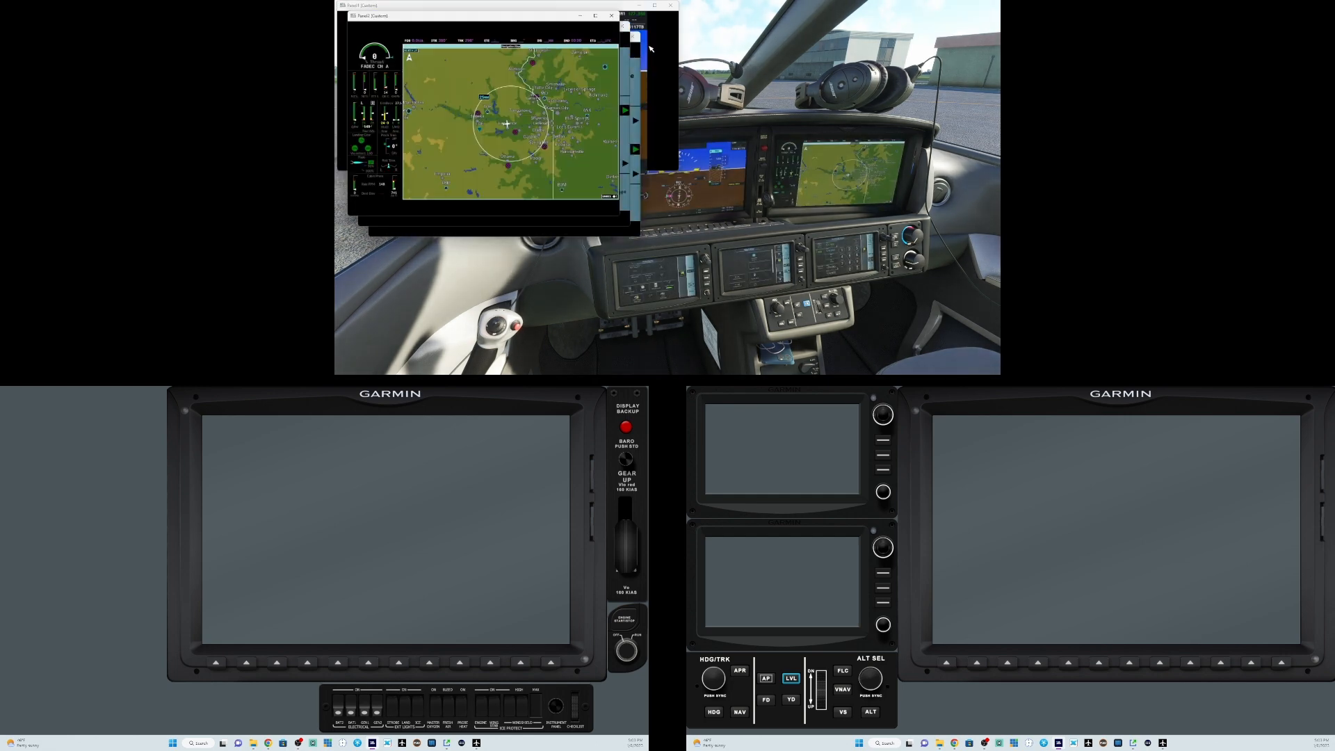